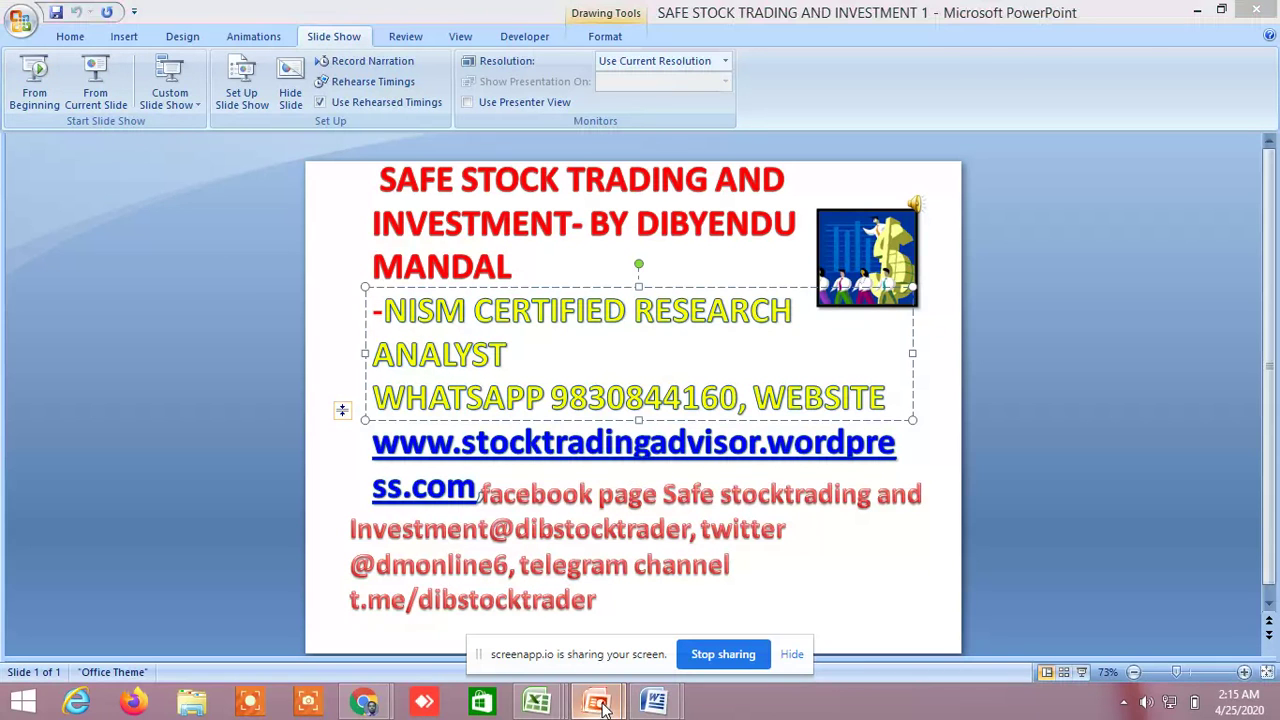
# Bring up the DISCLAIMER presentation and open the recent presentation SAFE STOCK TRADING AND INVESTMENT 2
pyautogui.moveTo(596, 702)
pyautogui.click(721, 610)
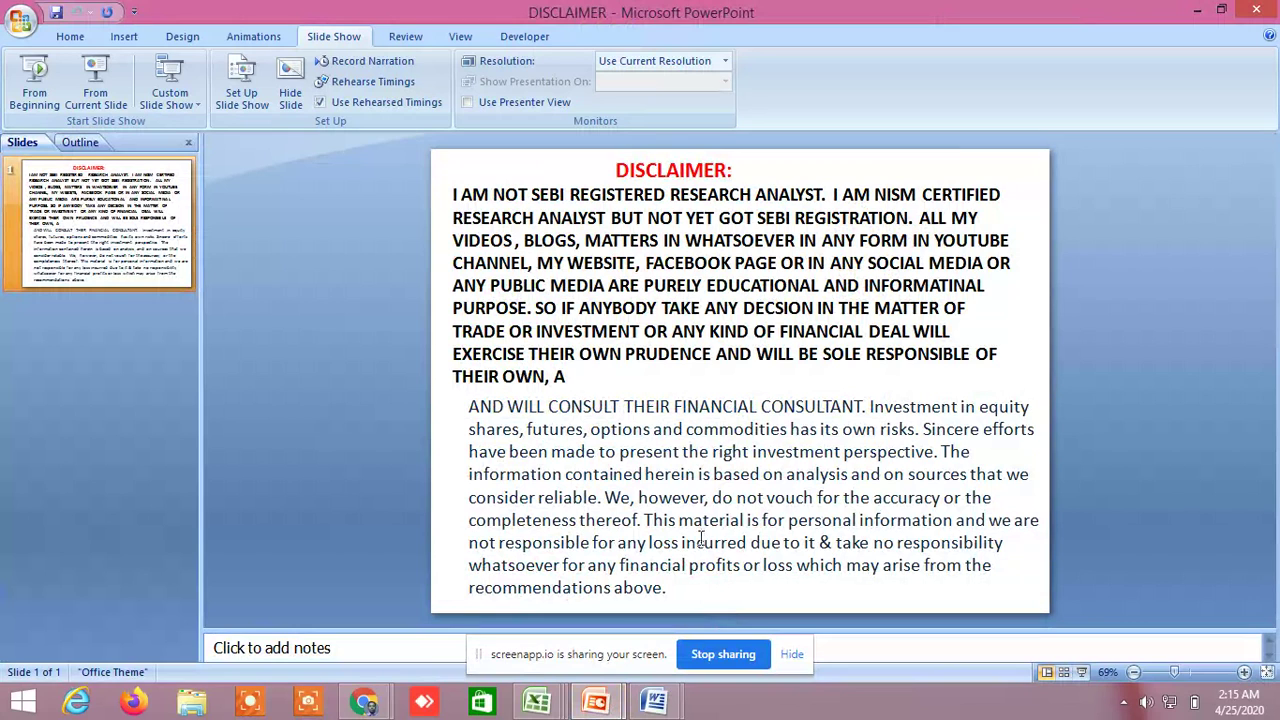
pyautogui.moveTo(597, 704)
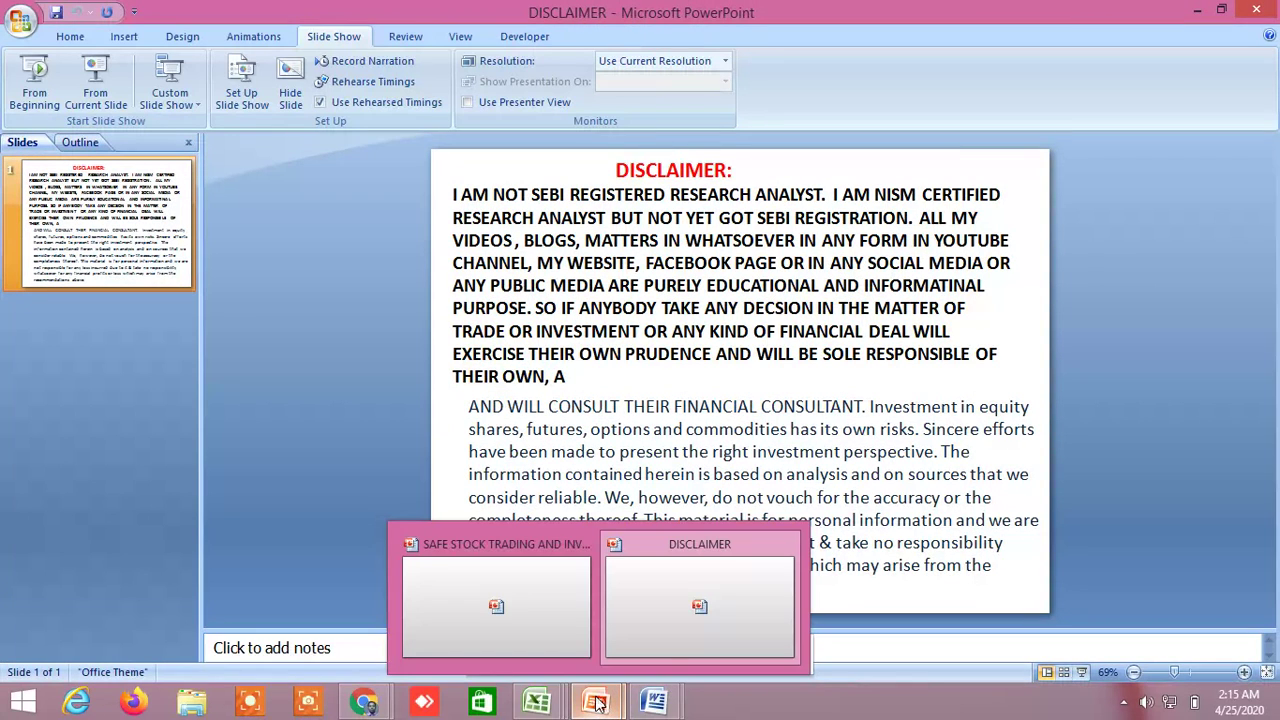
pyautogui.moveTo(548, 692)
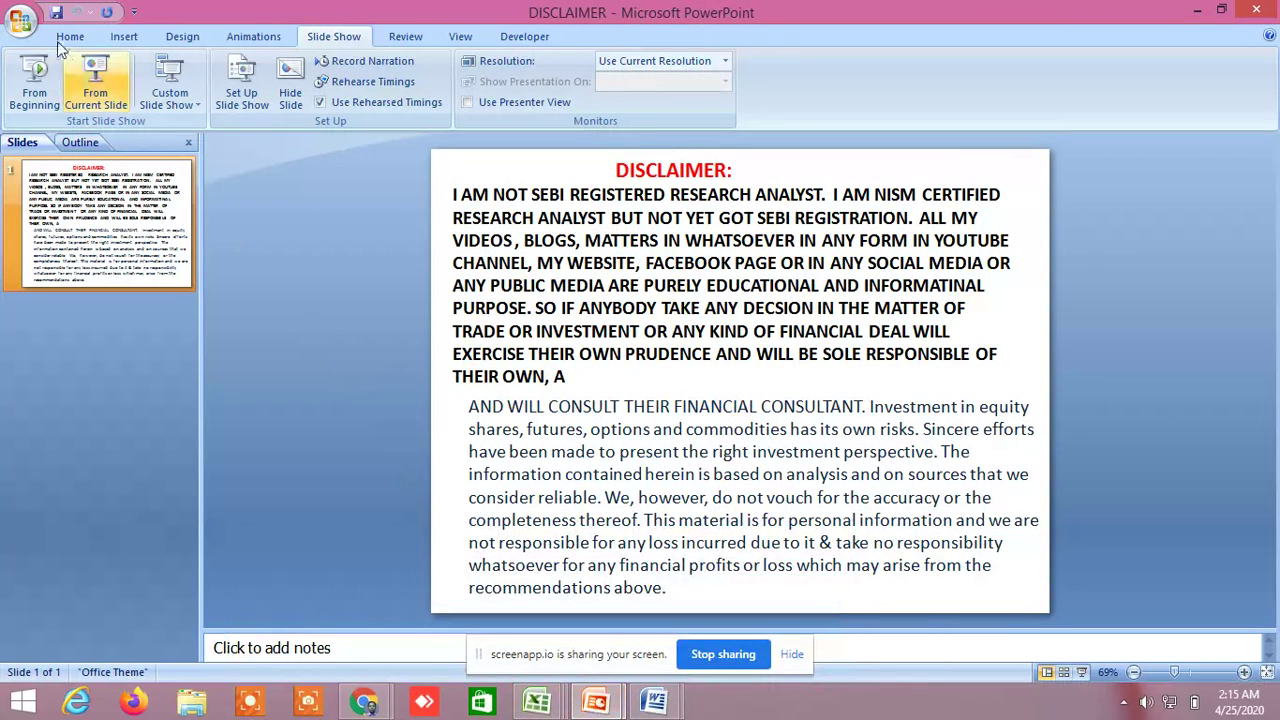
pyautogui.click(27, 26)
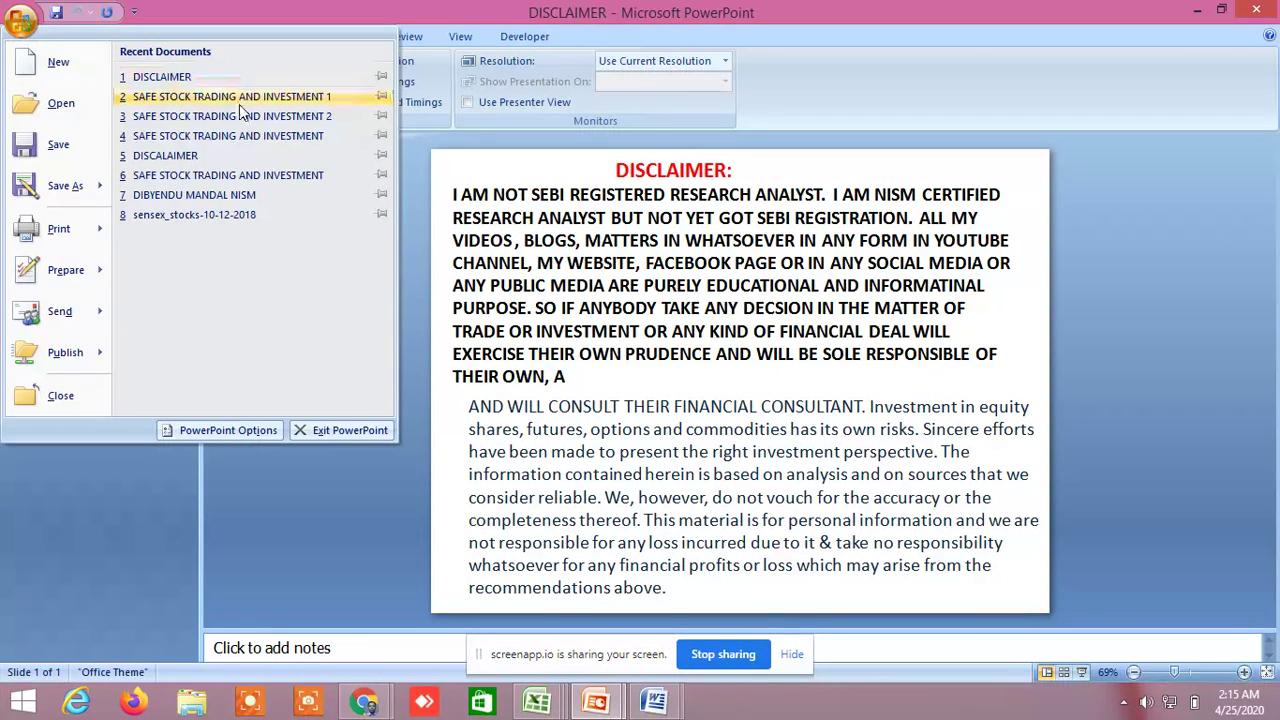
pyautogui.click(255, 118)
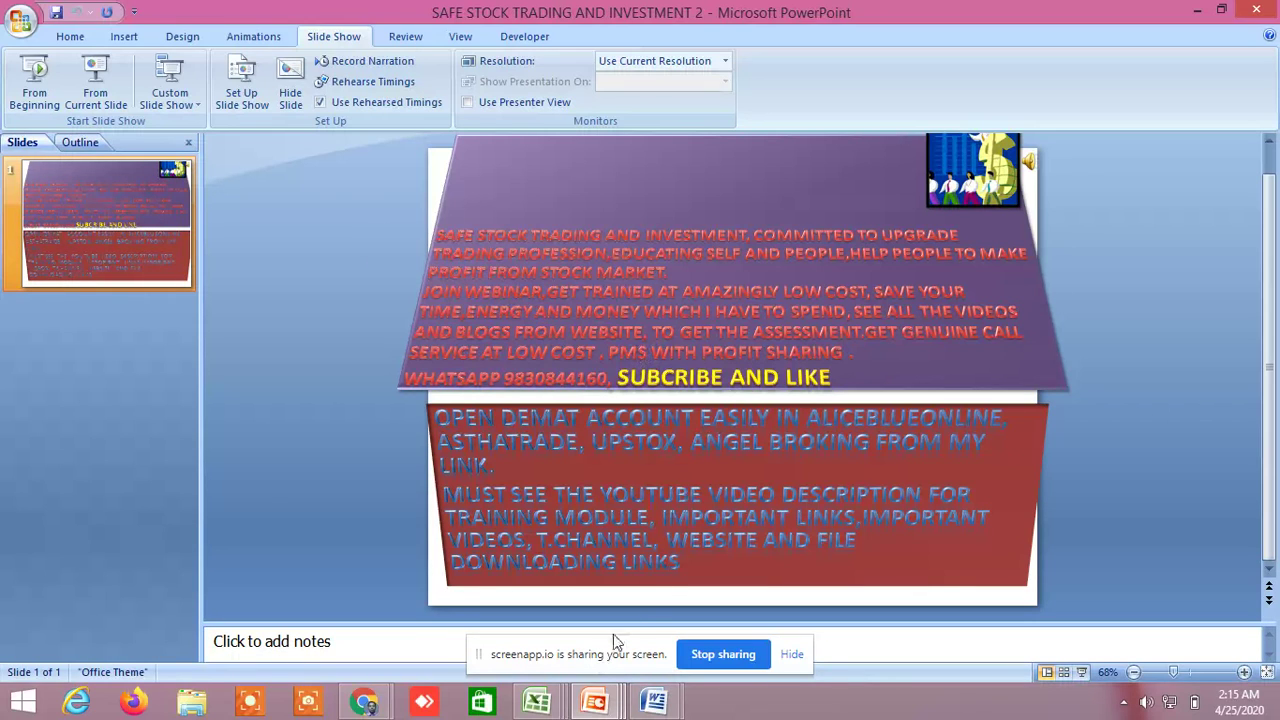
# Switch to the Excel workbook BUY LEVEL AND SELL LEVEL CUM SCREENER
pyautogui.moveTo(547, 708)
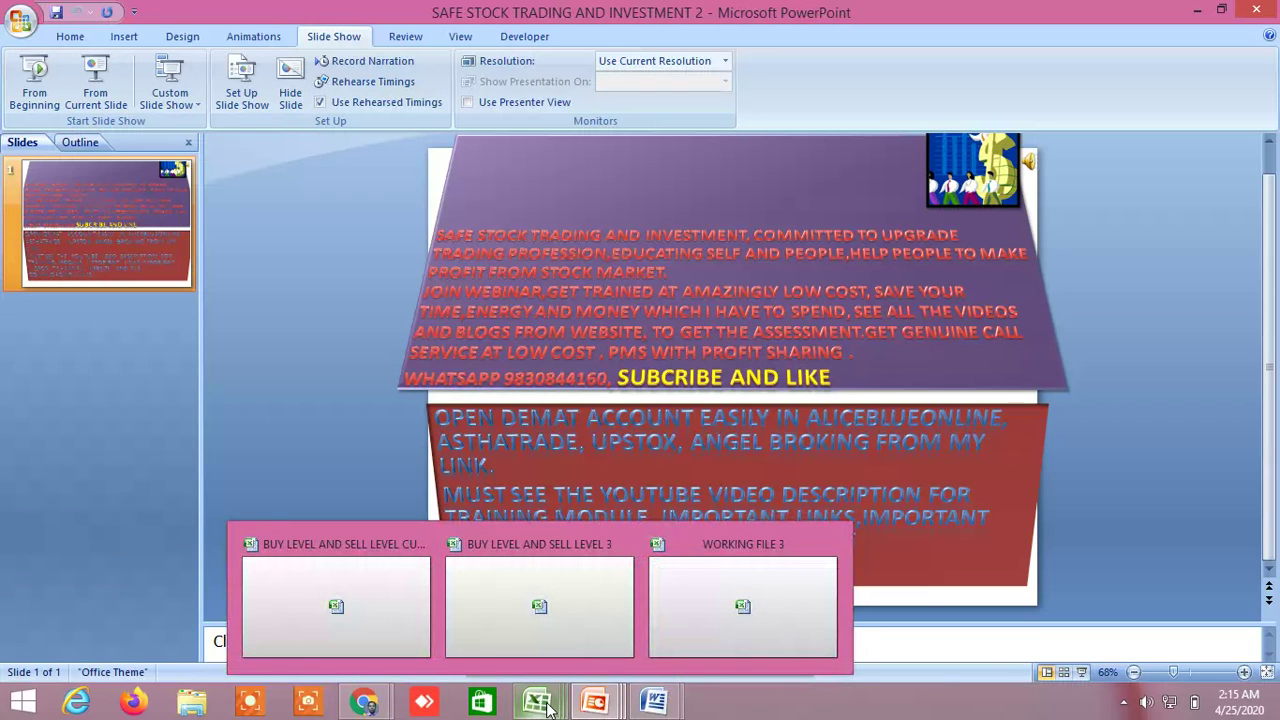
pyautogui.click(357, 620)
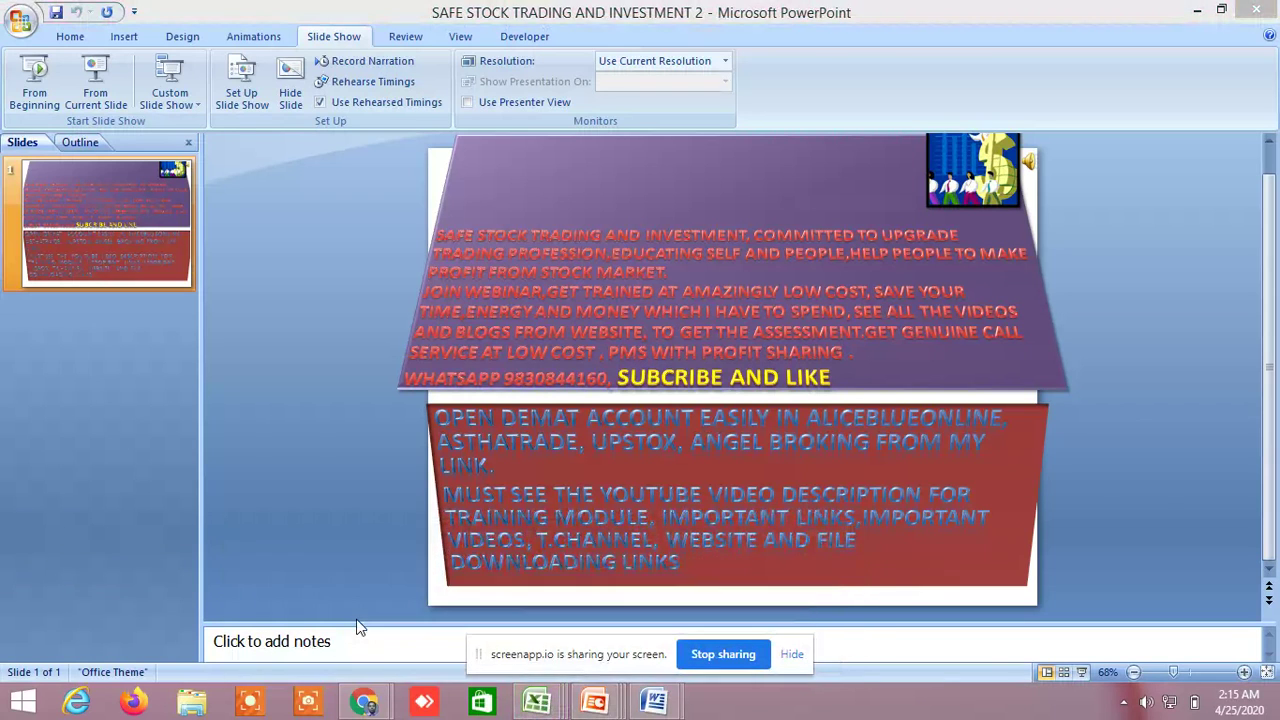
pyautogui.moveTo(537, 703)
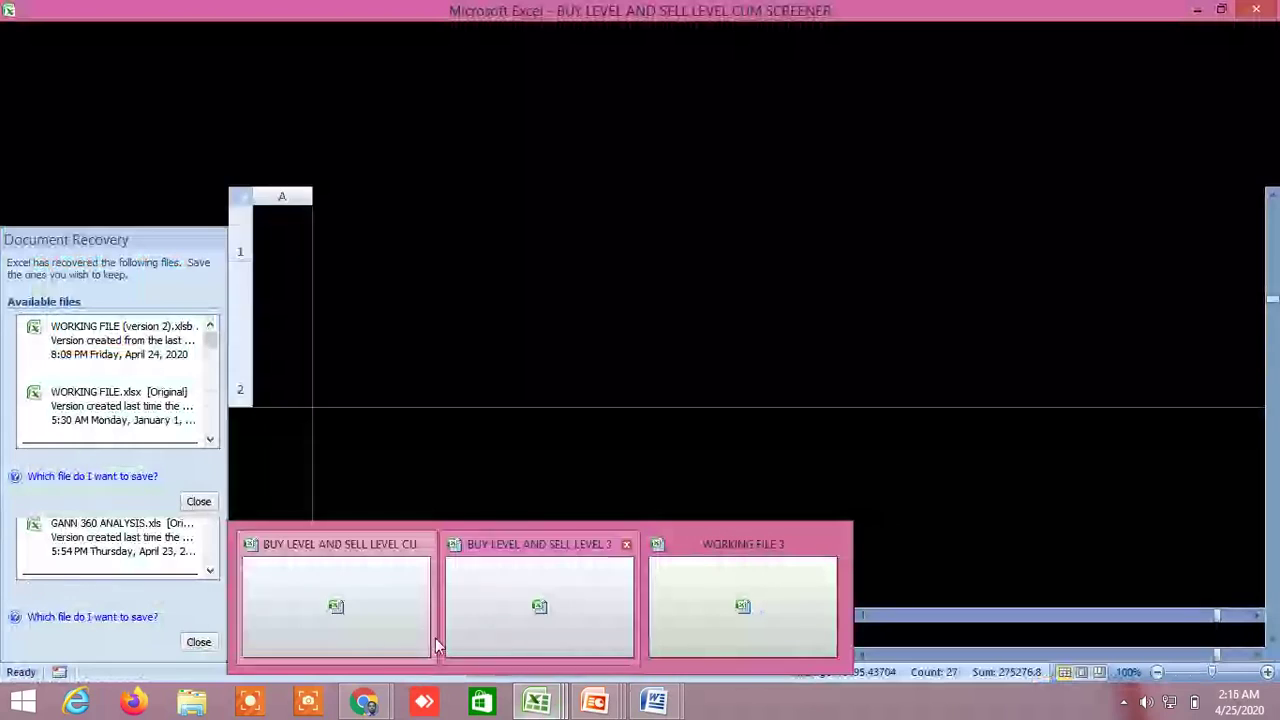
pyautogui.click(361, 611)
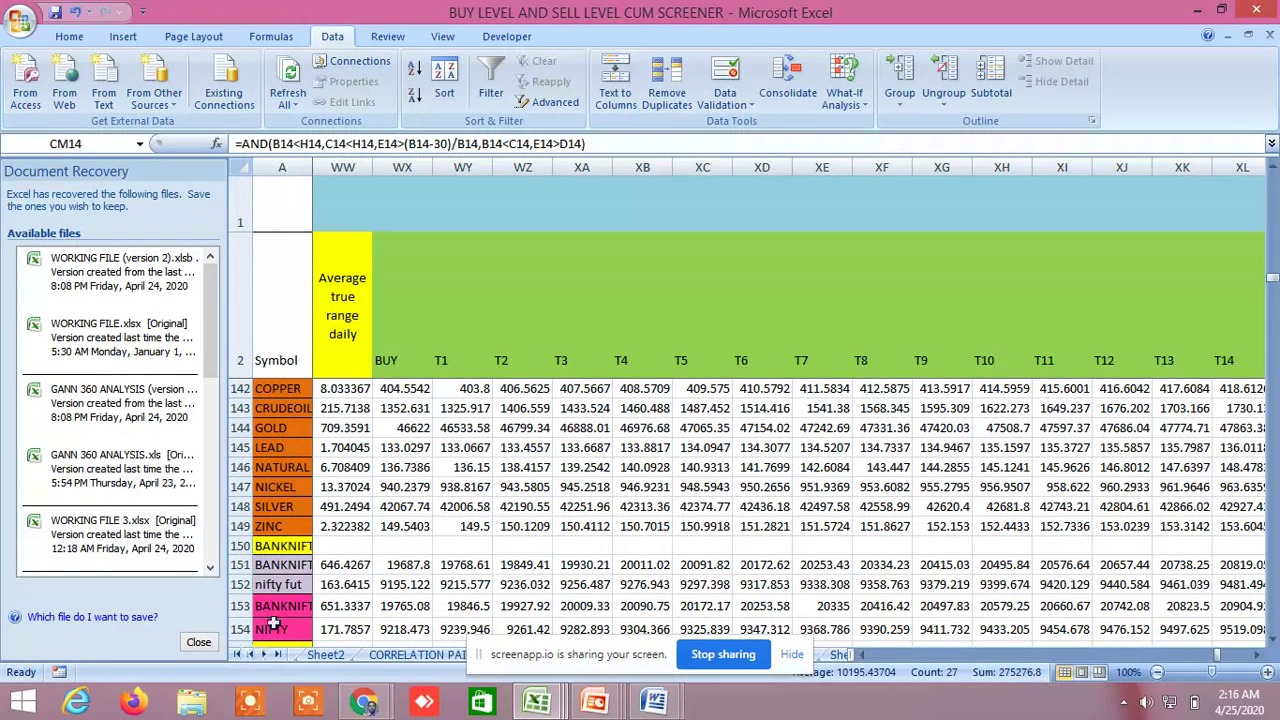
# Display the ALLBUY SELL LEVELSCUM SCREENER1 worksheet of the screener workbook
pyautogui.click(418, 508)
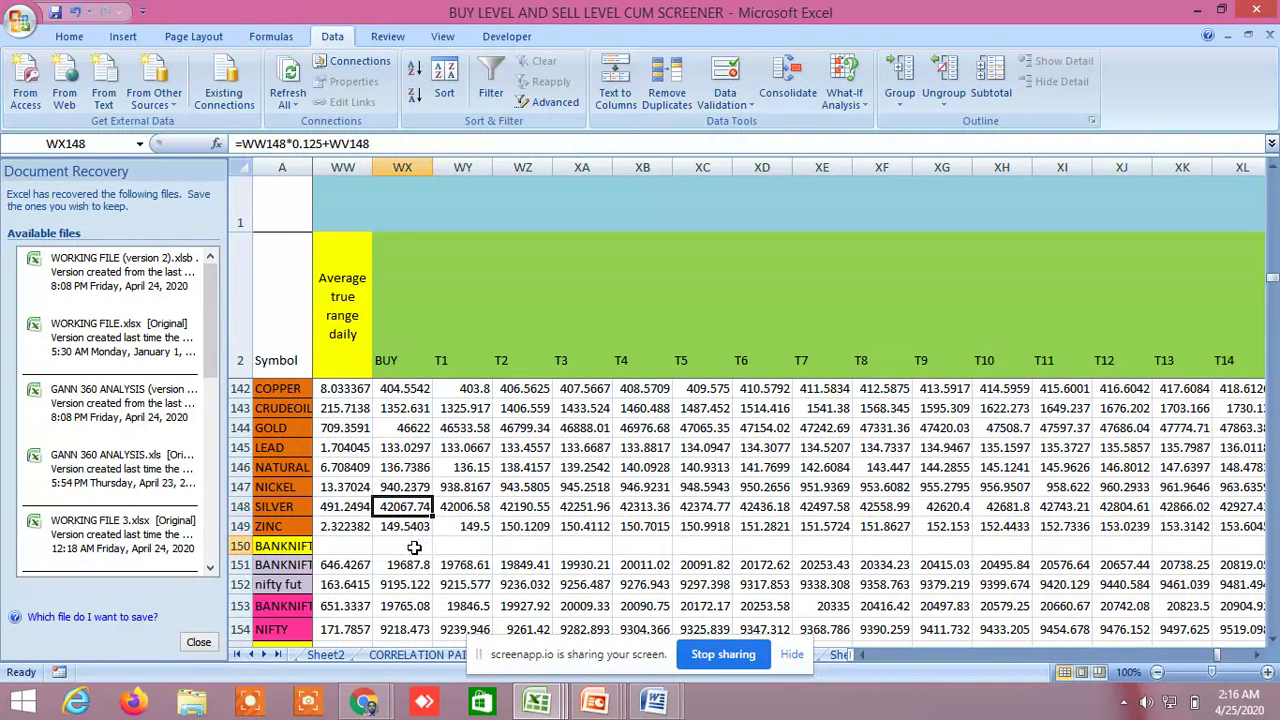
pyautogui.click(414, 547)
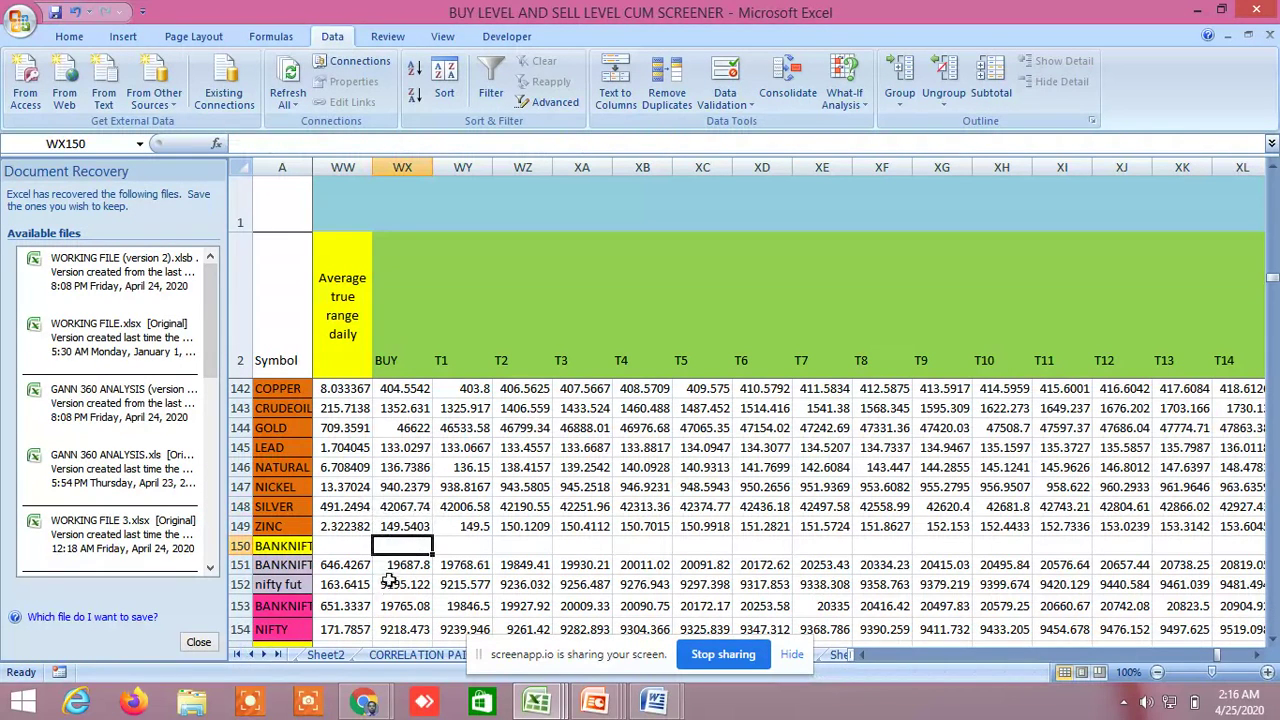
pyautogui.click(251, 655)
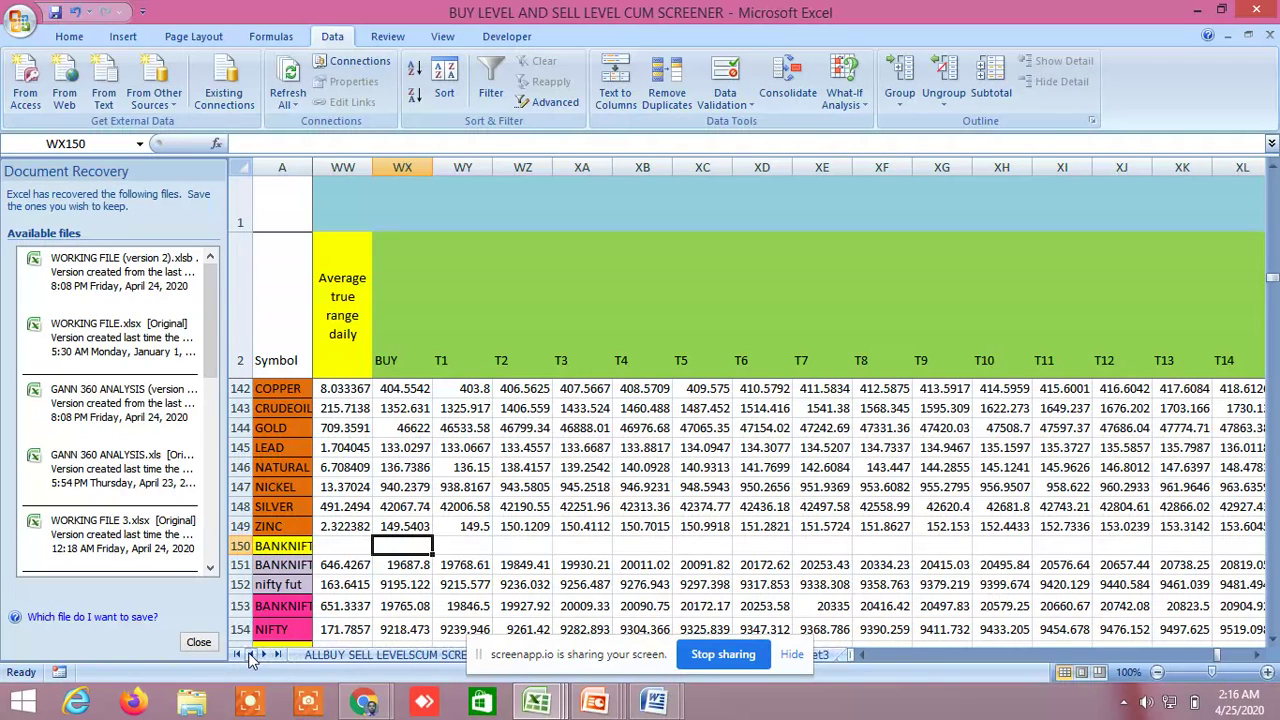
pyautogui.click(324, 654)
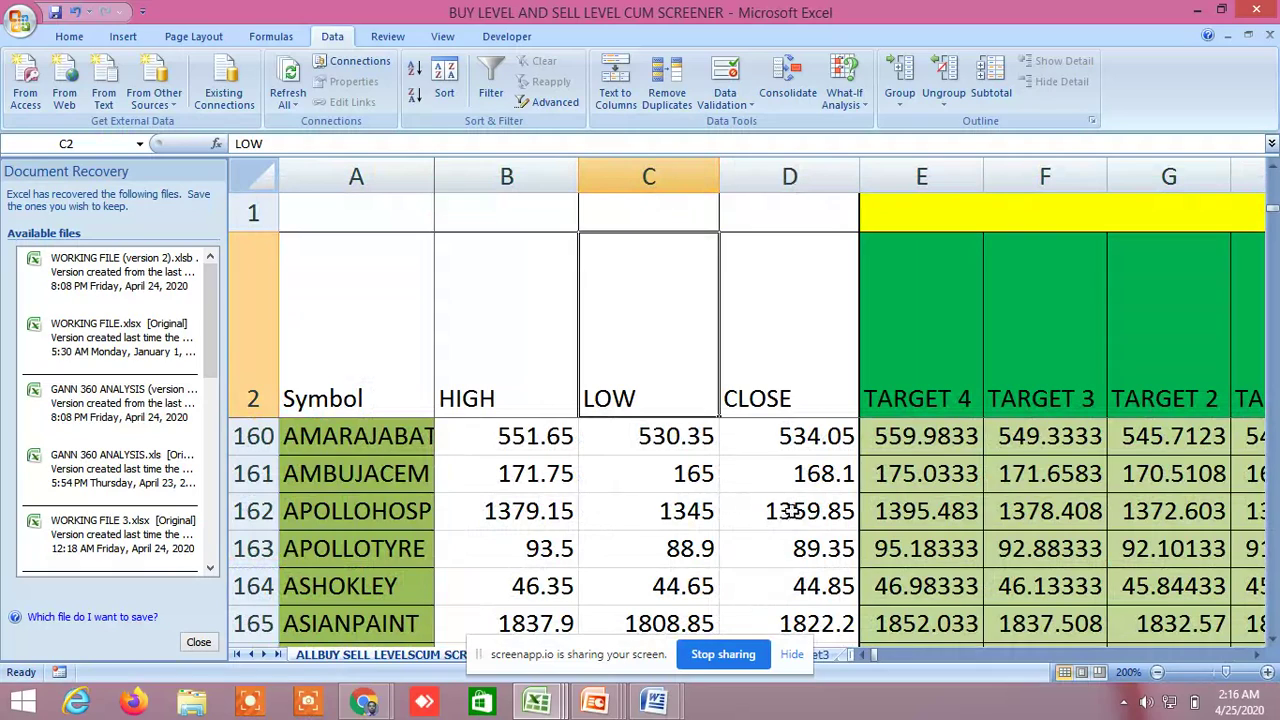
# Examine the stock rows from MARUTI to MOTHERSUMI across all analysis columns, including the 360 degree price analysis cycles
pyautogui.scroll(6, 783, 498)
pyautogui.scroll(19, 783, 498)
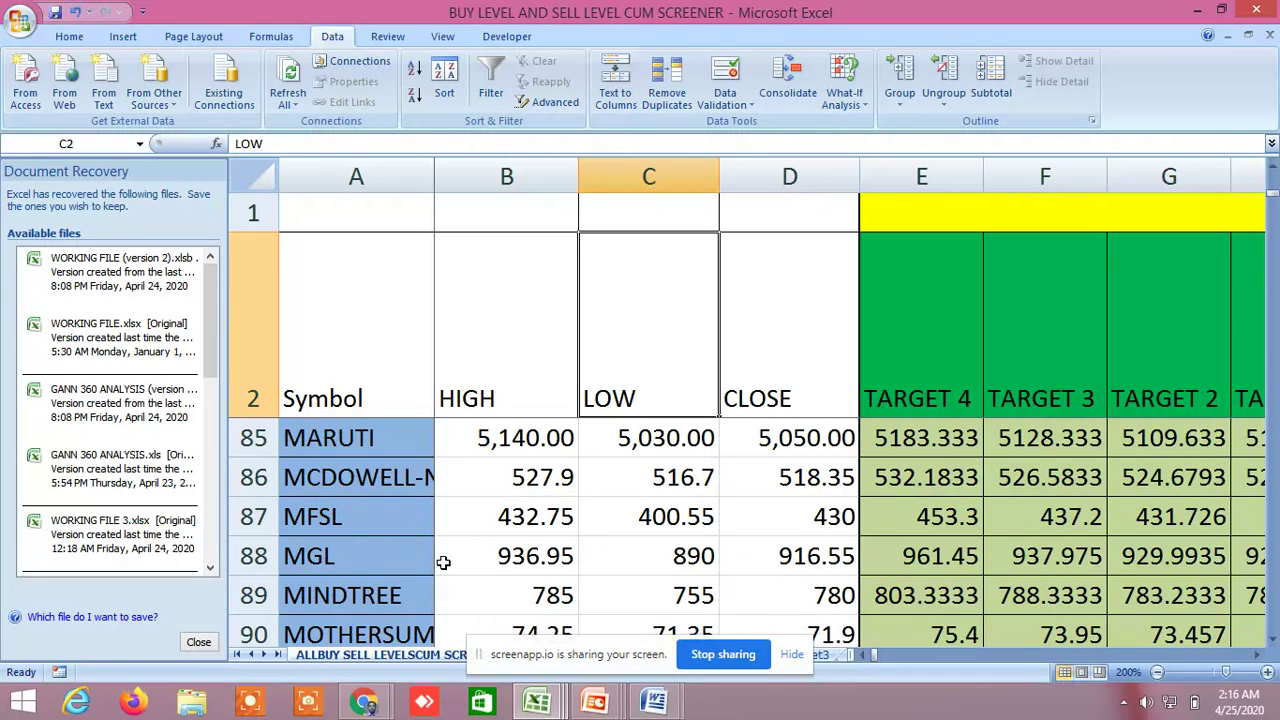
pyautogui.moveTo(1260, 660); pyautogui.dragTo(1260, 660)
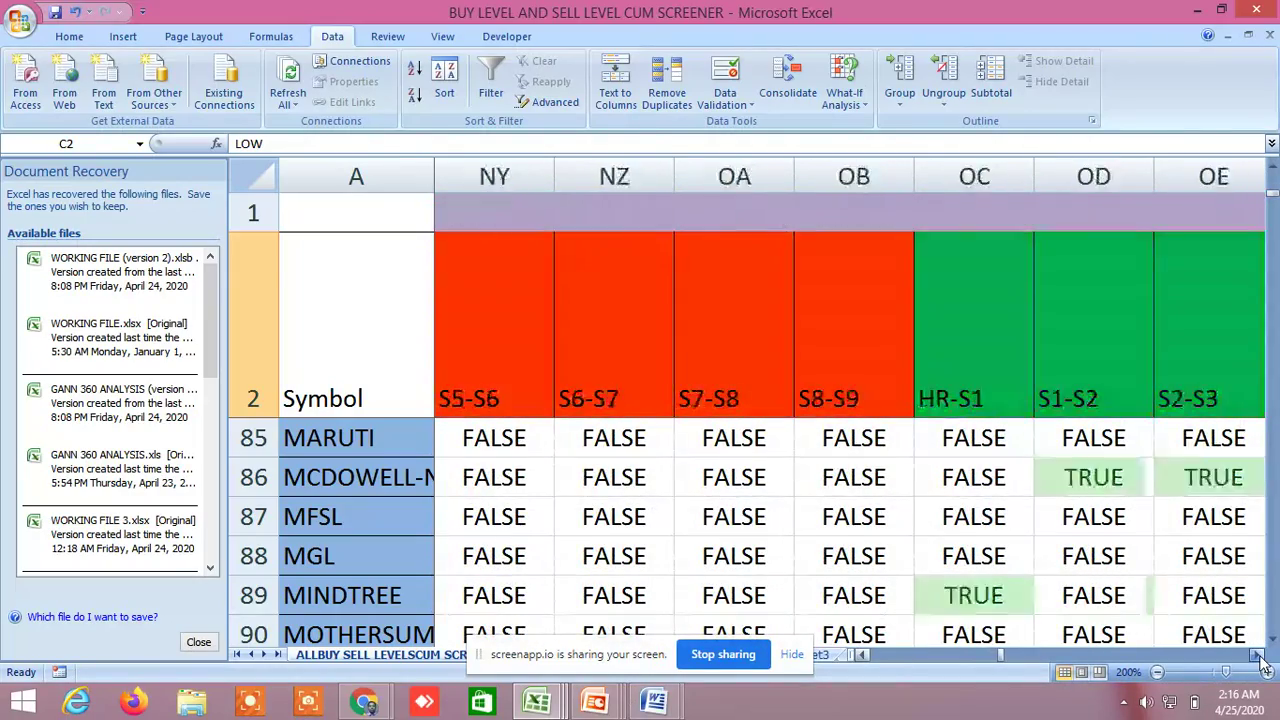
pyautogui.hscroll(15, 1261, 661)
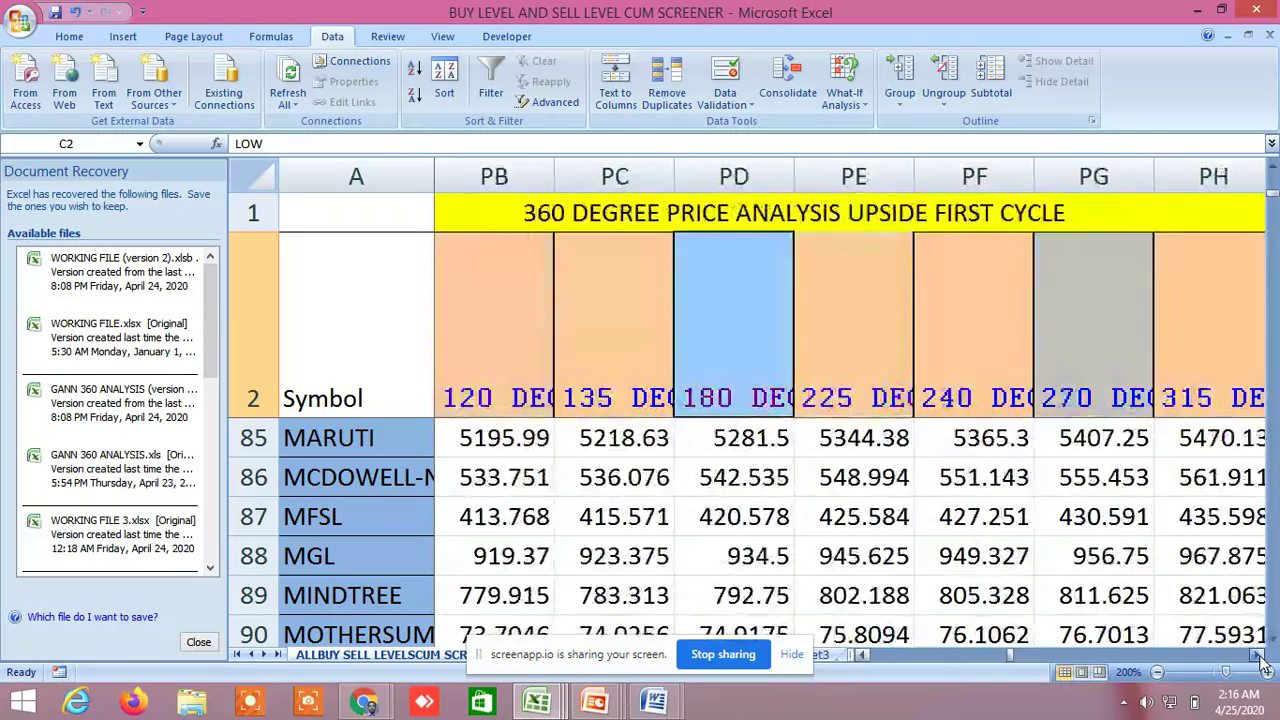
pyautogui.hscroll(20, 1261, 661)
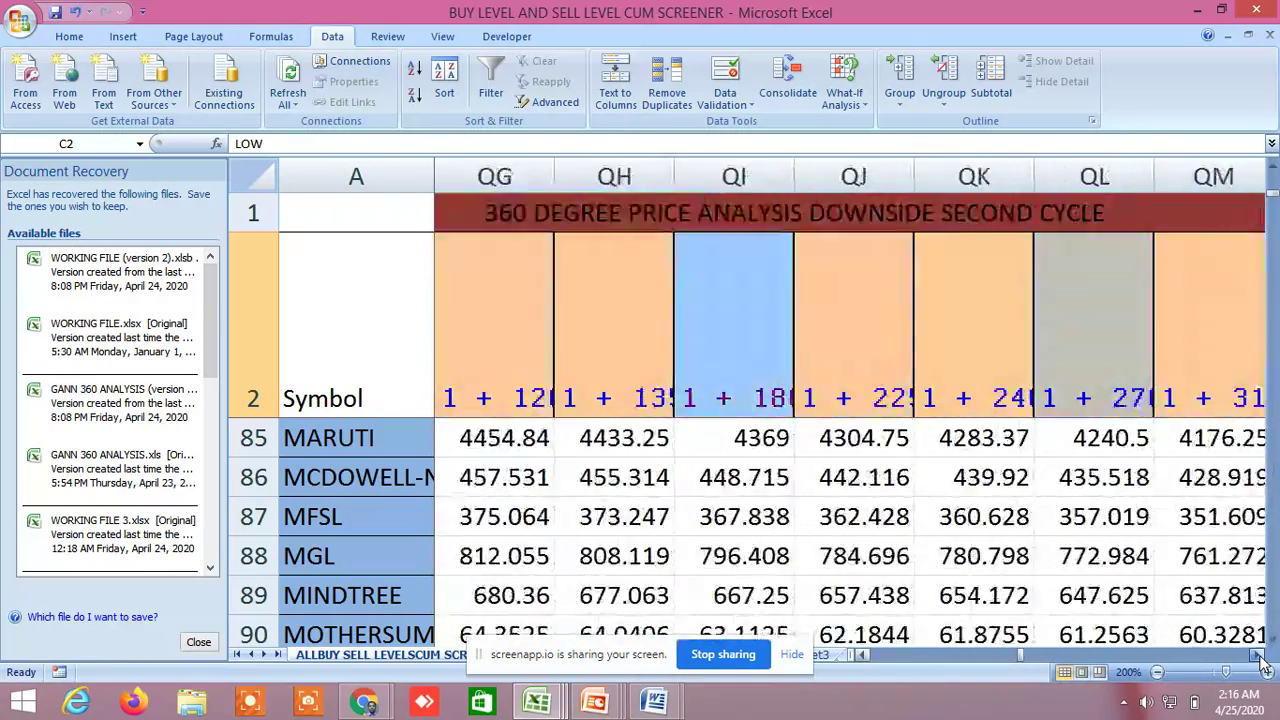
pyautogui.hscroll(20, 1261, 661)
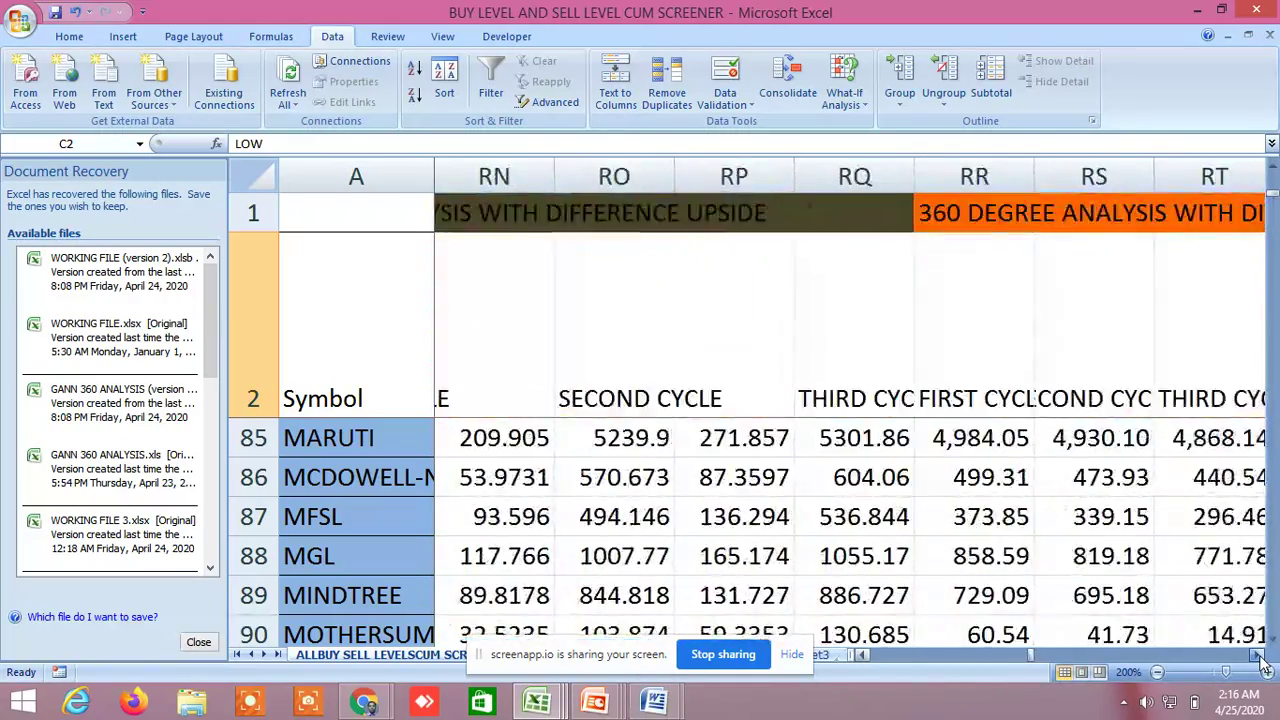
pyautogui.hscroll(20, 1261, 661)
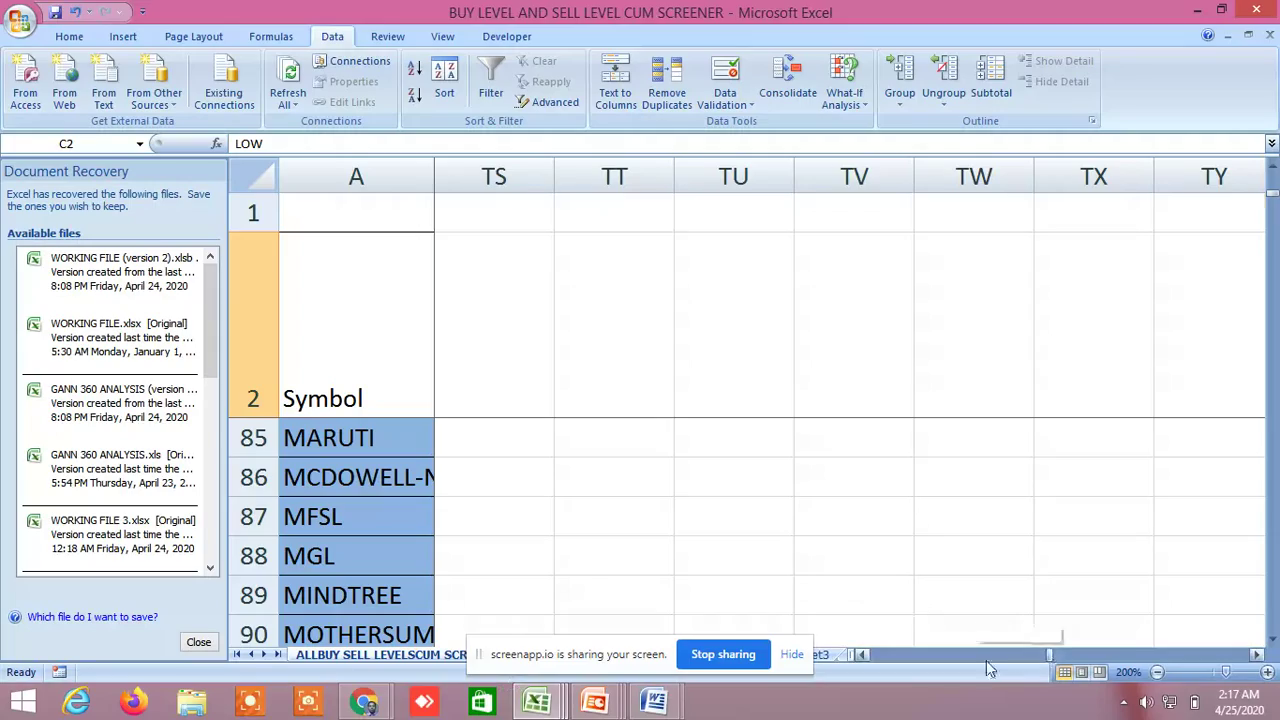
# Examine the nifty fut, BANKNIFTY and NIFTY rows from the high, low and close prices through all analysis columns
pyautogui.moveTo(988, 660); pyautogui.dragTo(866, 660)
pyautogui.scroll(-6, 866, 537)
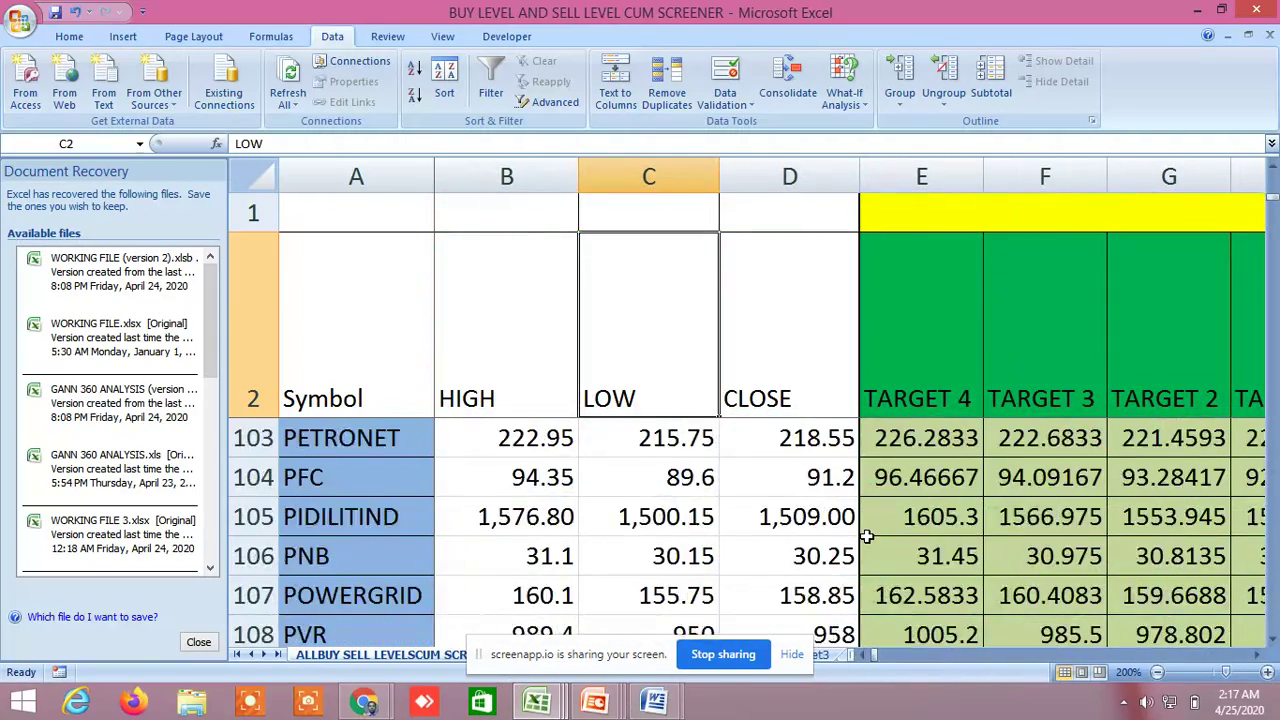
pyautogui.scroll(-14, 866, 537)
pyautogui.scroll(-2, 866, 537)
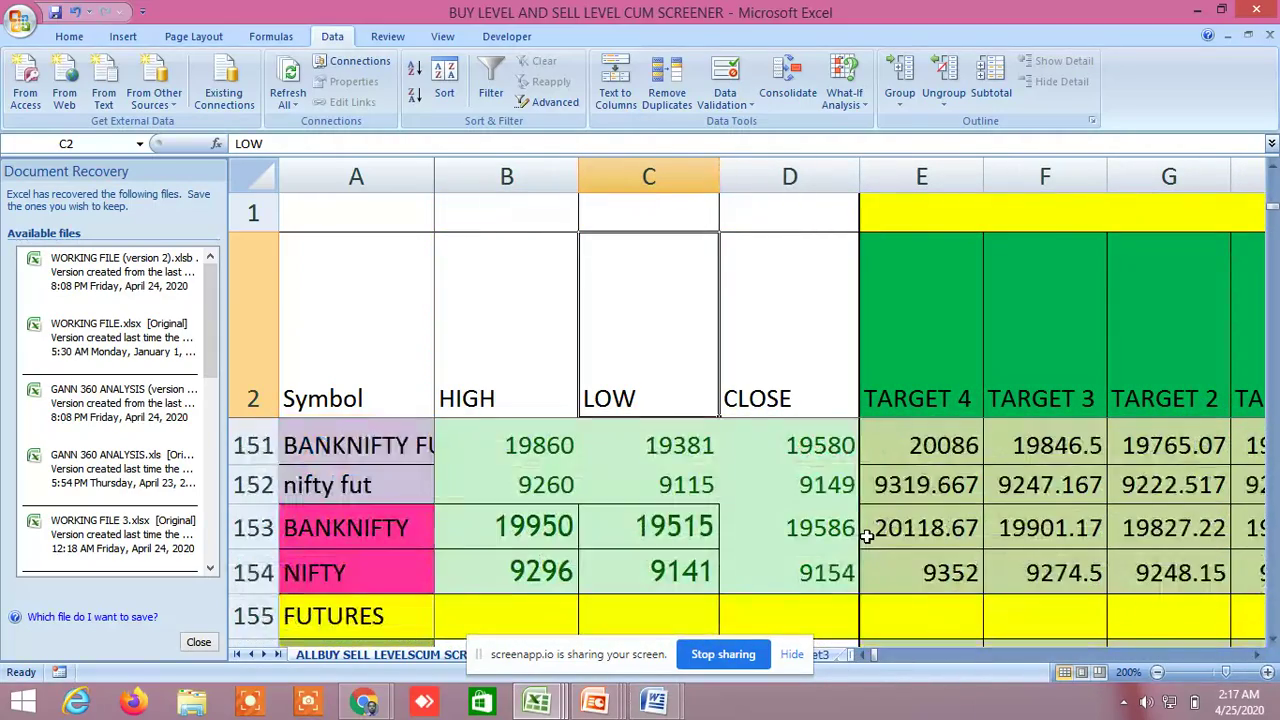
pyautogui.click(1259, 659)
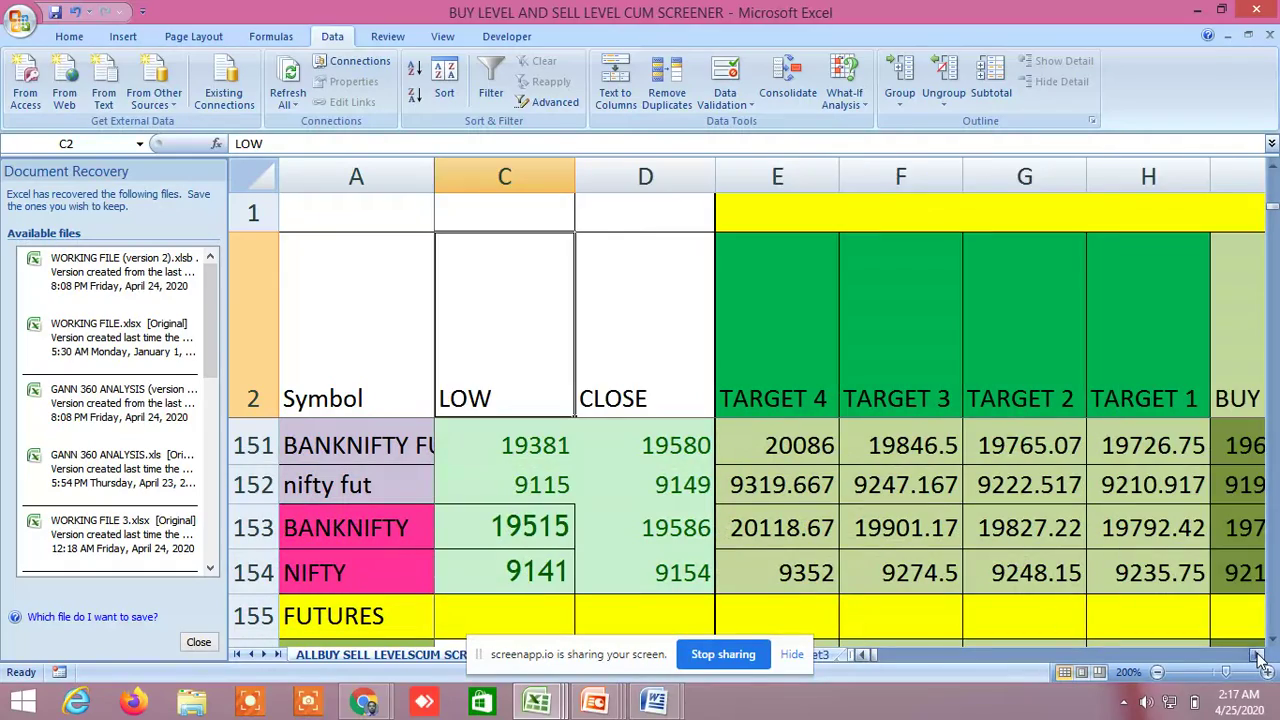
pyautogui.moveTo(1259, 659); pyautogui.dragTo(1259, 659)
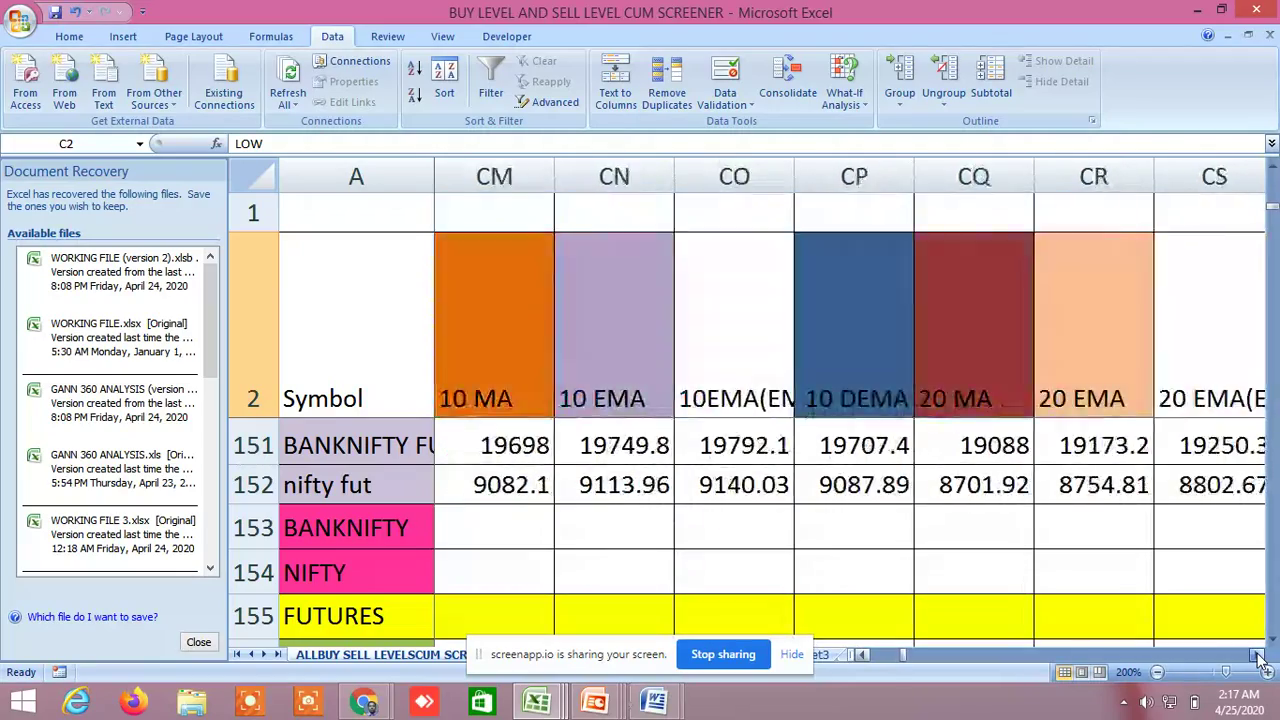
pyautogui.moveTo(1259, 657); pyautogui.dragTo(1259, 659)
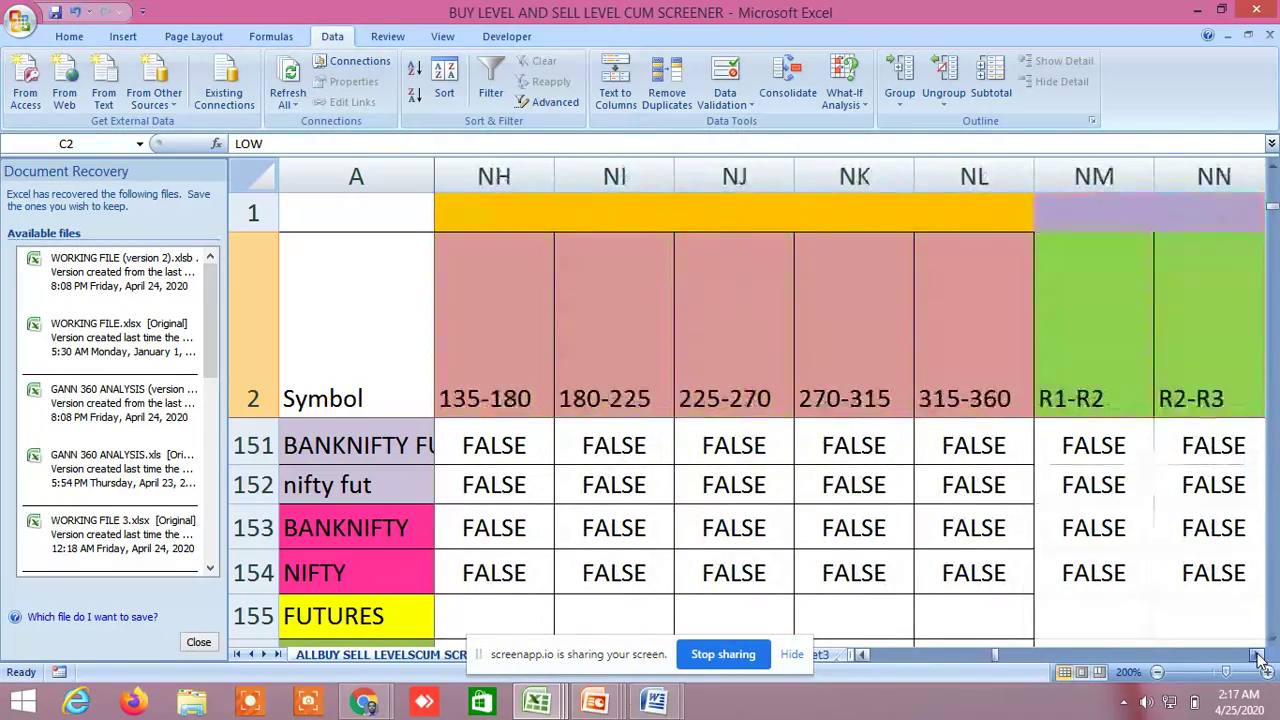
pyautogui.moveTo(1259, 659); pyautogui.dragTo(1259, 659)
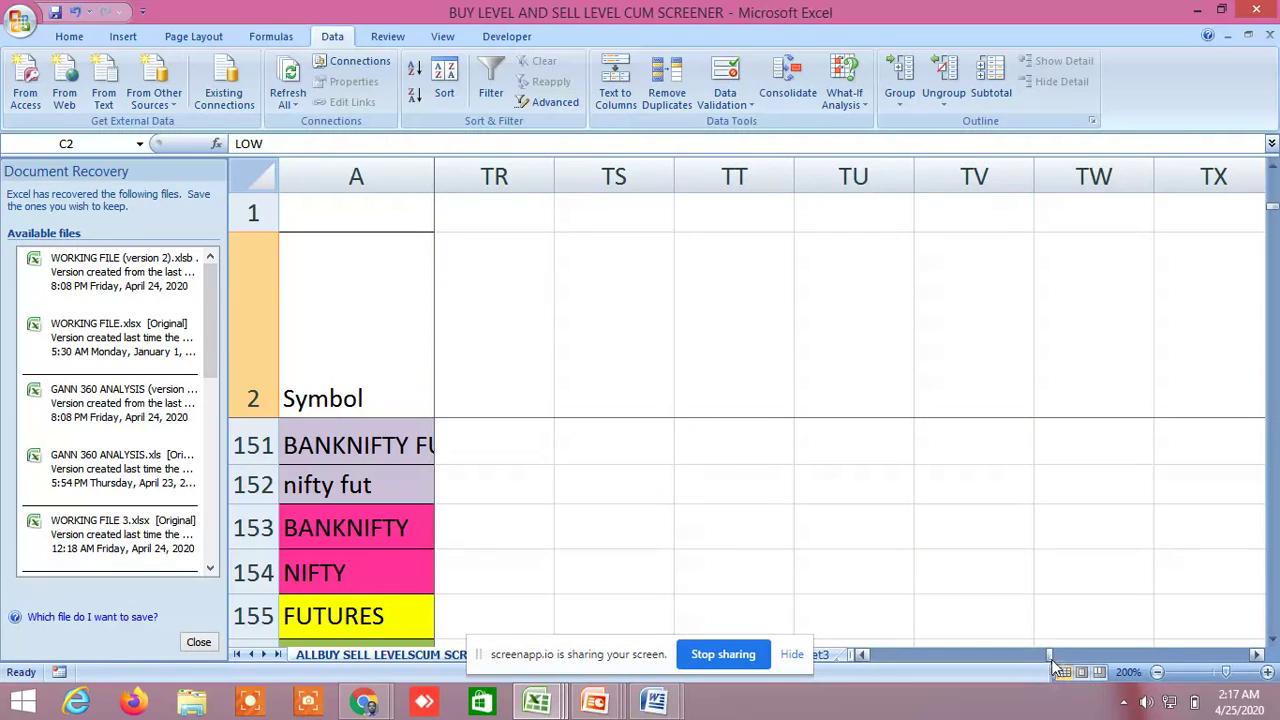
# Review the commodity rows' high, low and close prices together with their buy levels and targets
pyautogui.moveTo(1052, 656); pyautogui.dragTo(862, 658)
pyautogui.scroll(3, 652, 507)
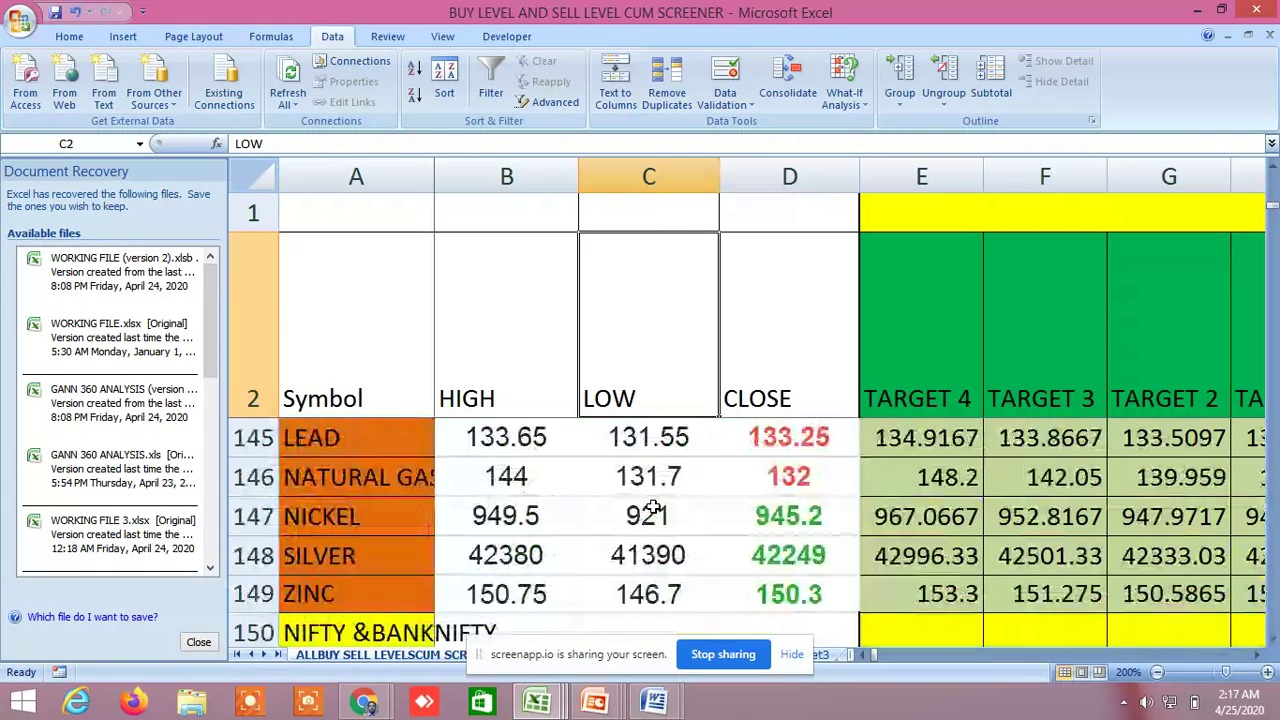
pyautogui.scroll(1, 652, 507)
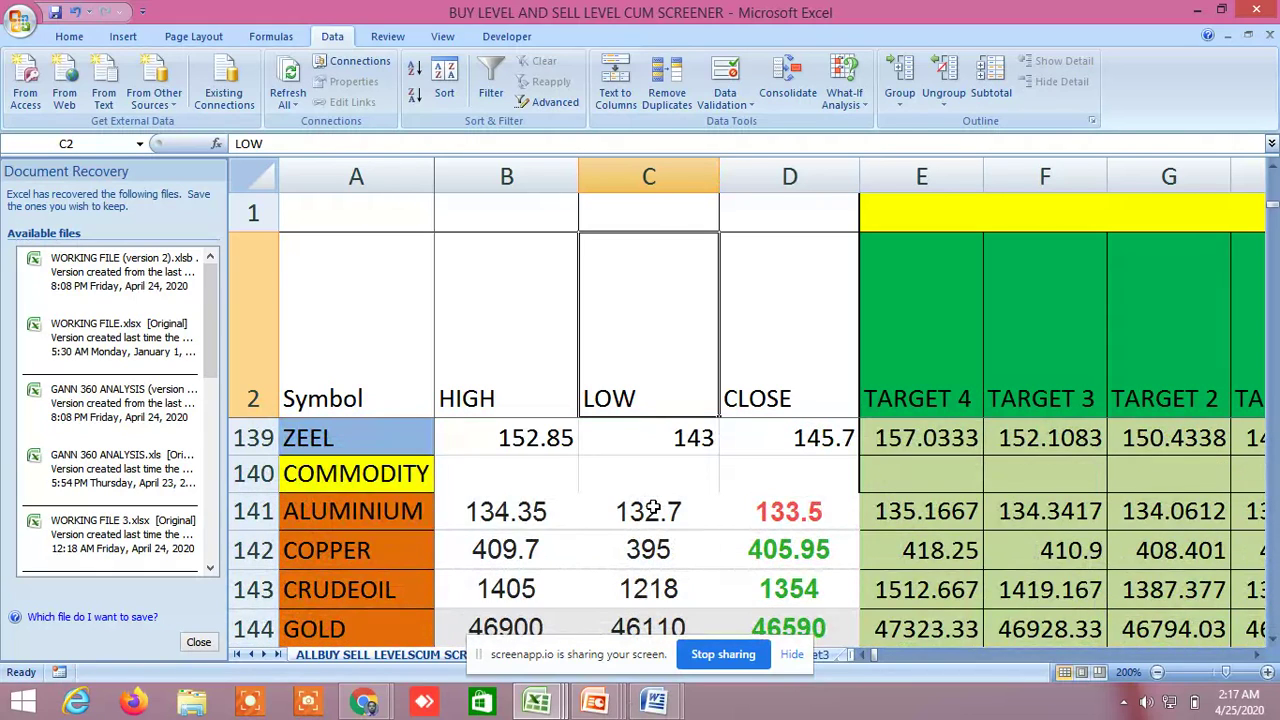
pyautogui.scroll(-1, 652, 507)
pyautogui.scroll(1, 652, 507)
pyautogui.click(1257, 655)
pyautogui.click(1257, 655)
pyautogui.click(1257, 655)
pyautogui.click(1257, 655)
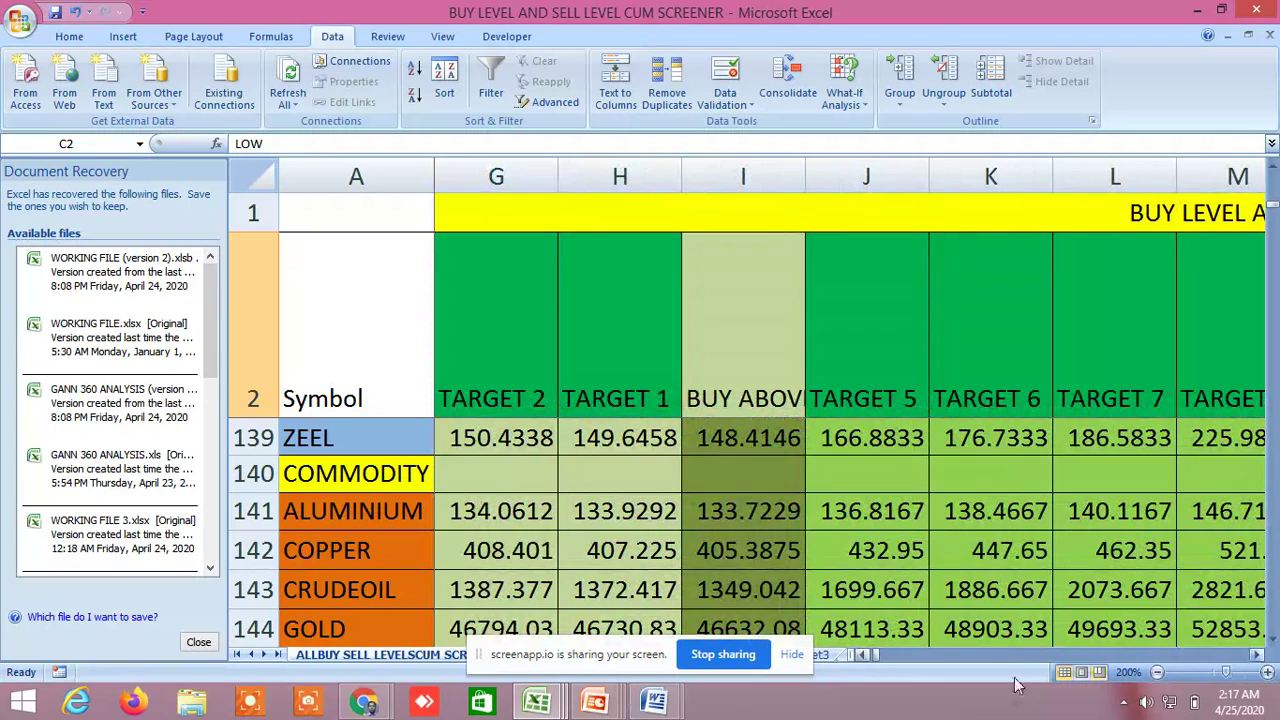
# Hide the screen-sharing bar and examine the rows from ALUMINIUM to NATURAL GAS through the GANN SQUARE OF 12 columns
pyautogui.click(791, 654)
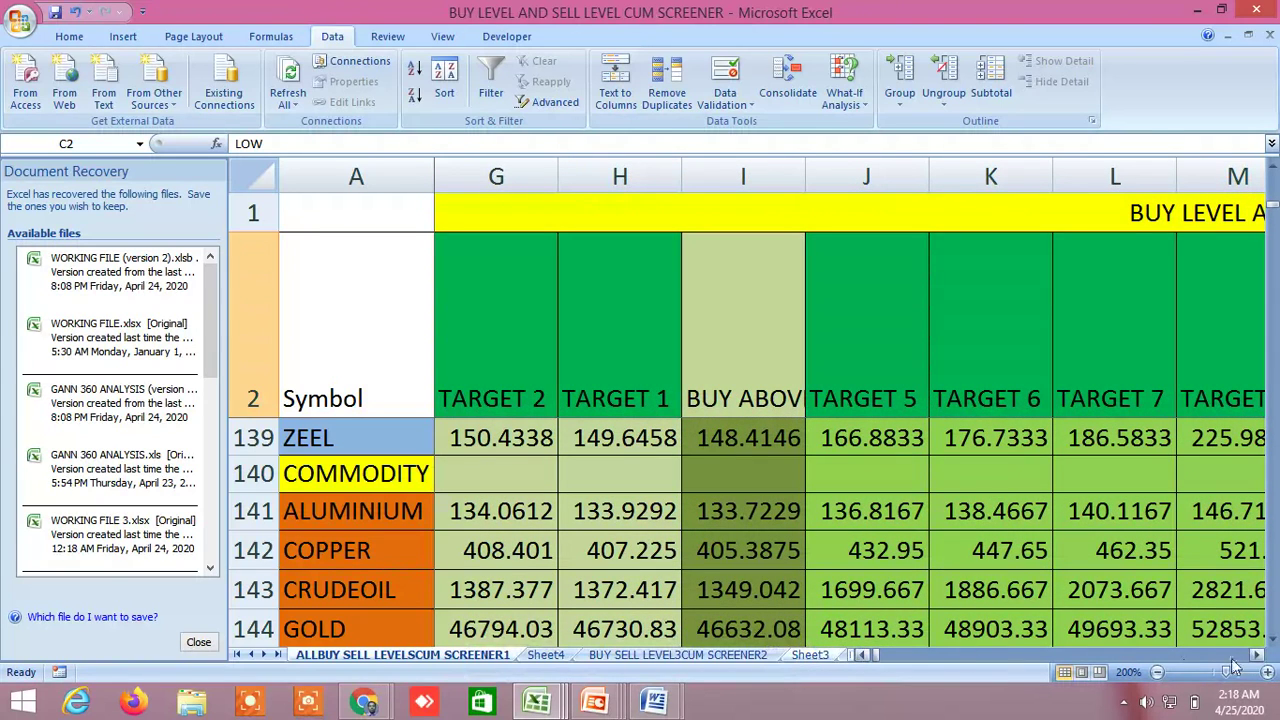
pyautogui.scroll(-1, 1183, 614)
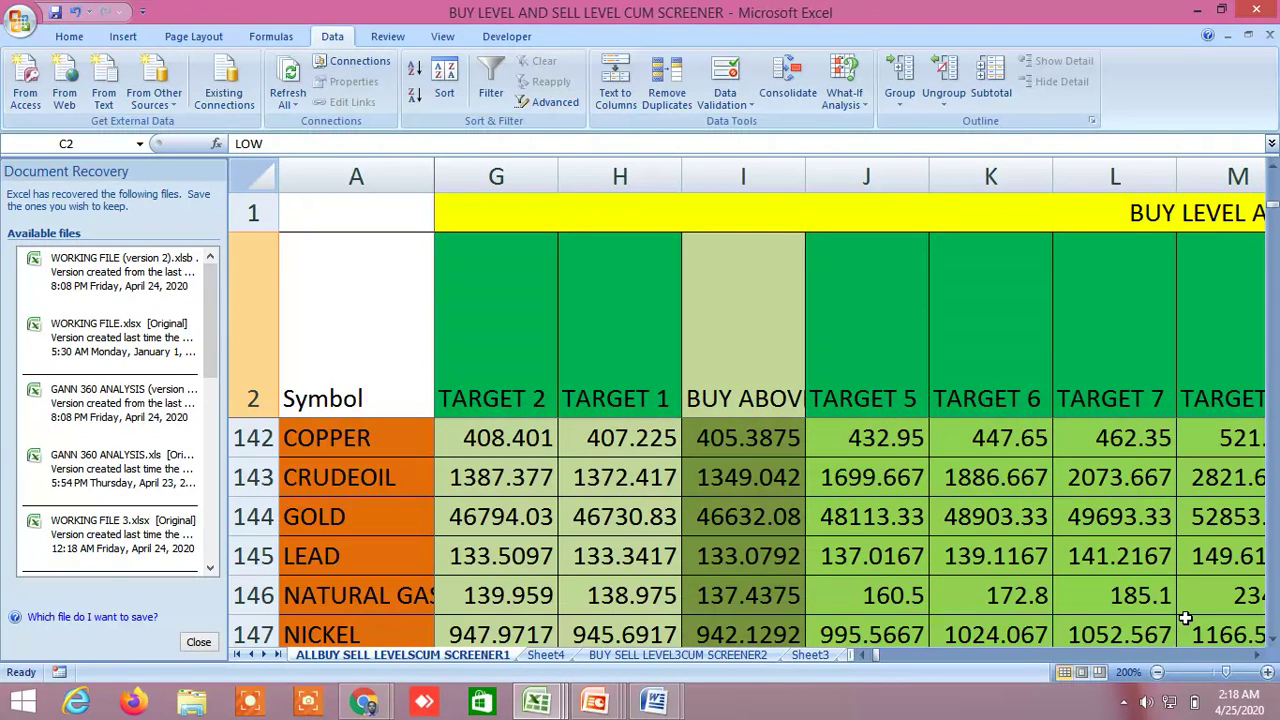
pyautogui.scroll(1, 1183, 616)
pyautogui.scroll(-1, 1187, 618)
pyautogui.click(1271, 187)
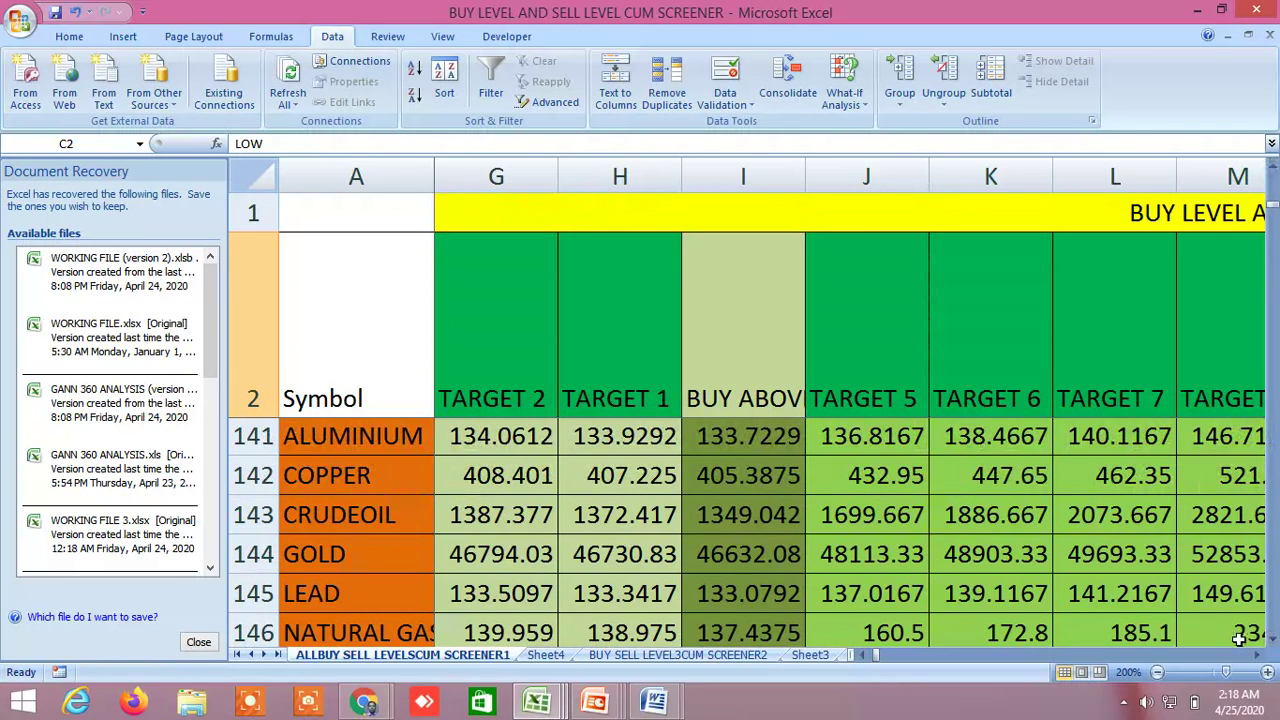
pyautogui.moveTo(1258, 655); pyautogui.dragTo(1263, 660)
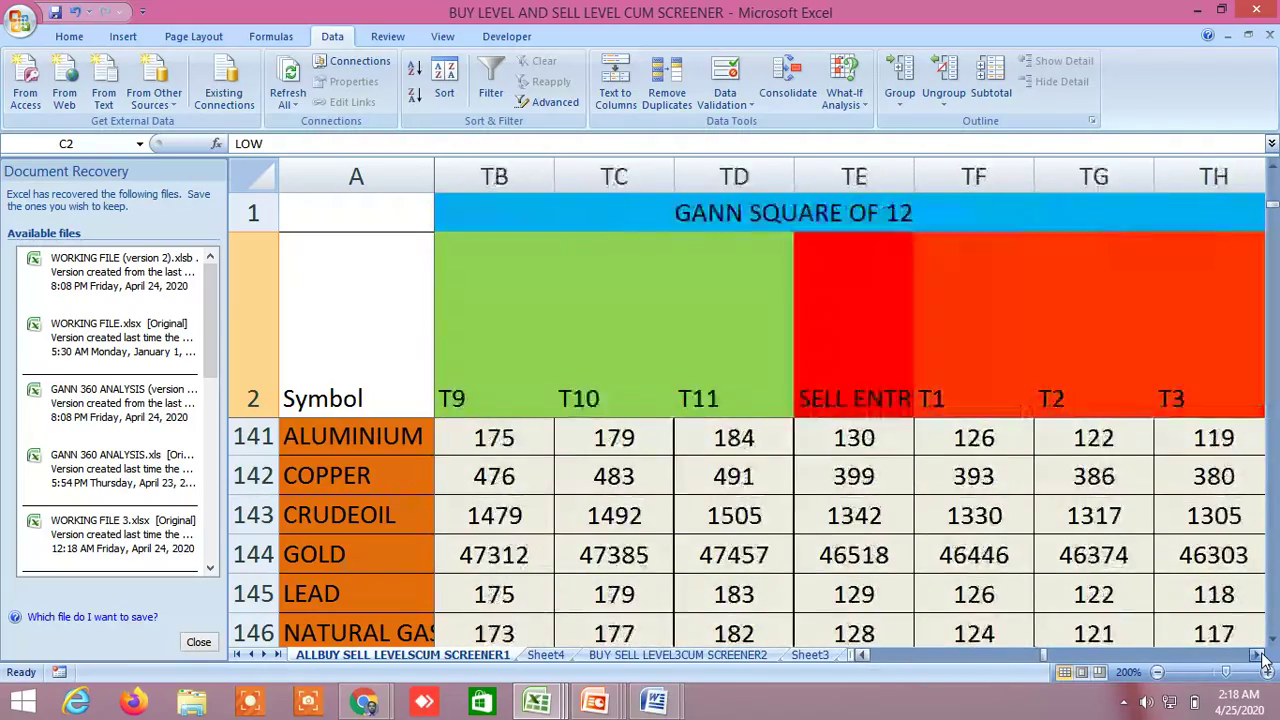
pyautogui.moveTo(1262, 660); pyautogui.dragTo(1262, 660)
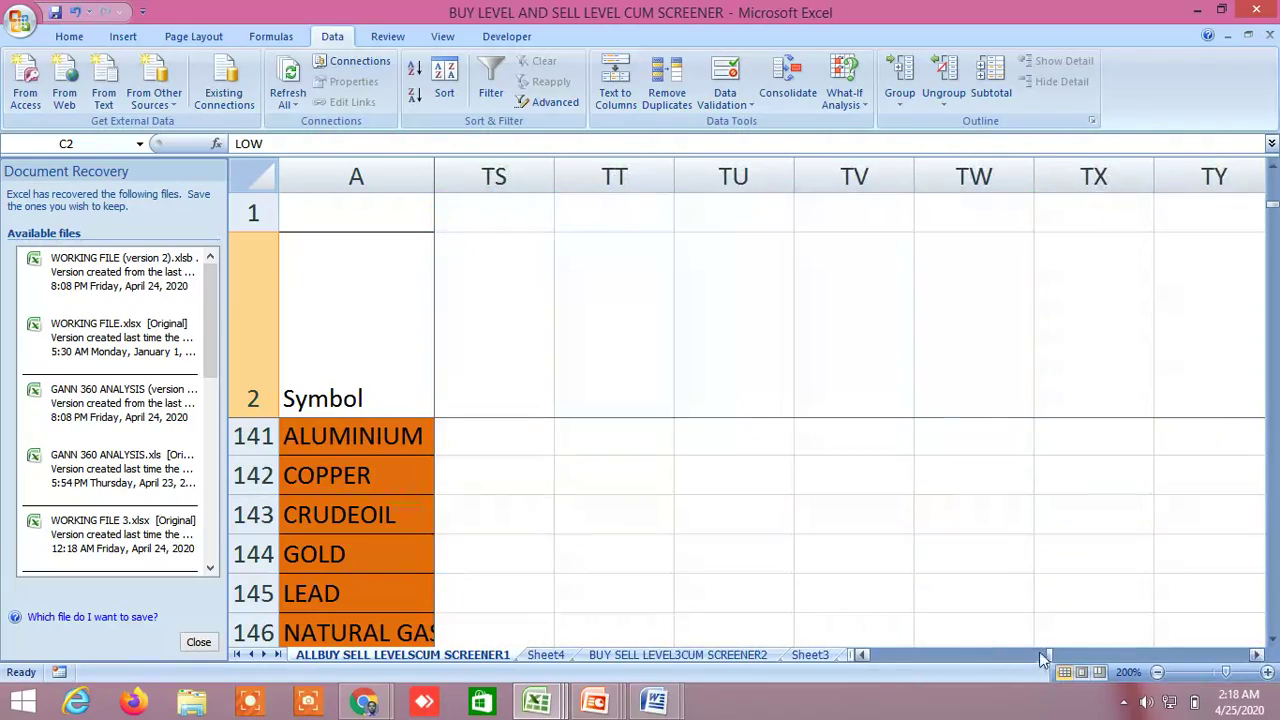
# Examine the commodity rows from LEAD to ZINC, from their high, low and close prices to the LTP>TP and LTP<TP columns
pyautogui.moveTo(1050, 657)
pyautogui.mouseDown()
pyautogui.moveTo(980, 657)
pyautogui.moveTo(1060, 657)
pyautogui.mouseUp()
pyautogui.click(1272, 641)
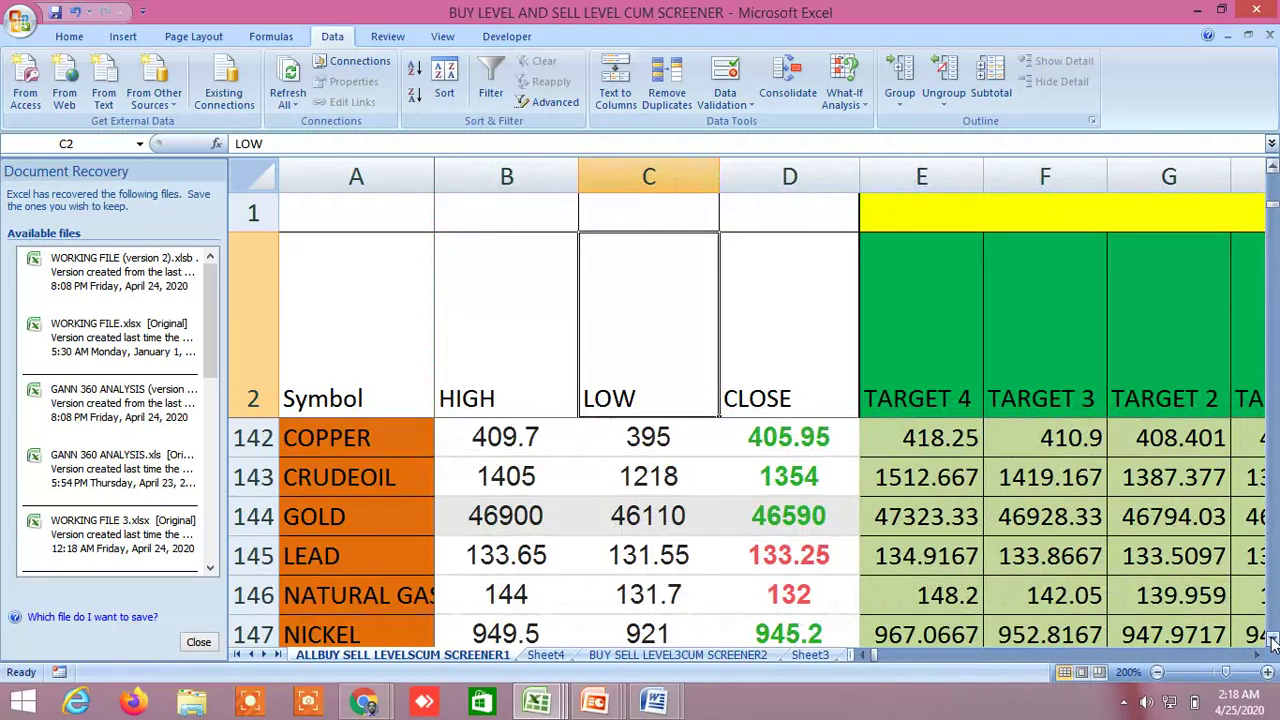
pyautogui.click(1272, 641)
pyautogui.click(1272, 641)
pyautogui.click(1272, 641)
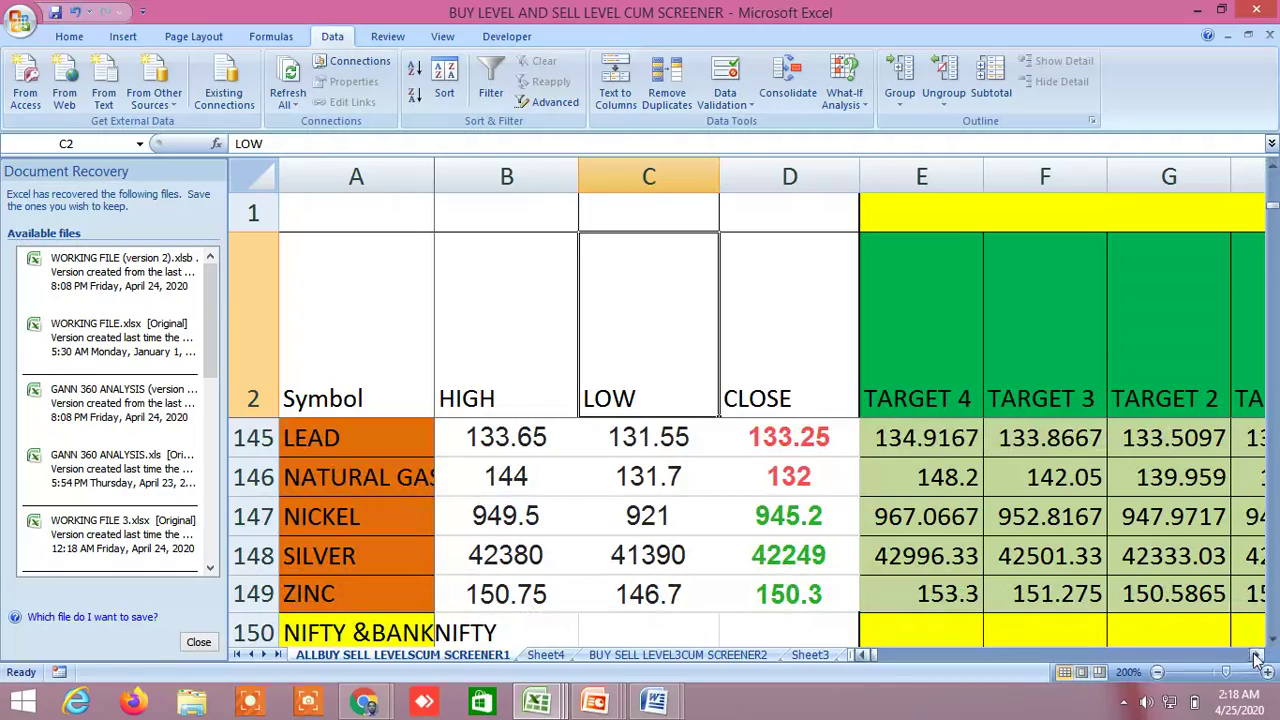
pyautogui.click(1257, 655)
pyautogui.click(1257, 655)
pyautogui.click(1257, 655)
pyautogui.click(1257, 655)
pyautogui.click(1257, 655)
pyautogui.click(1257, 655)
pyautogui.click(1257, 655)
pyautogui.click(1257, 655)
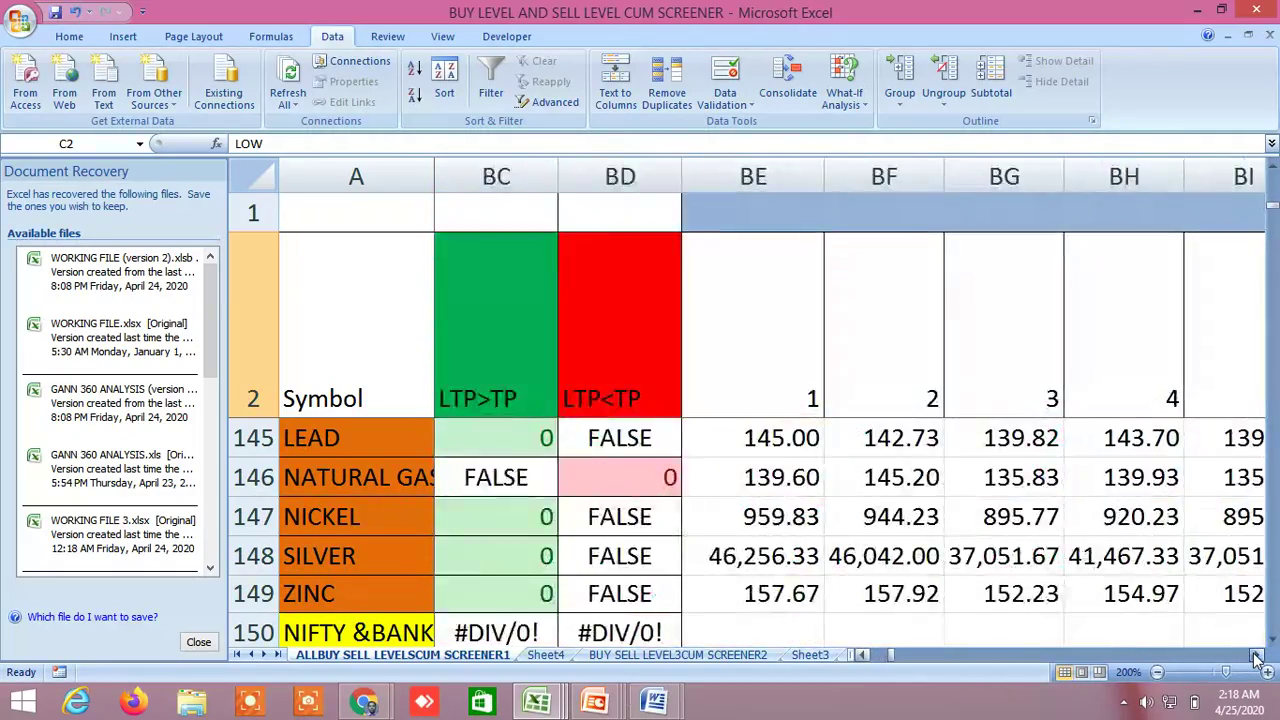
# Follow the LEAD to ZINC rows through the previous range break columns and the Gann degree columns to the end of the data
pyautogui.click(1257, 655)
pyautogui.click(1257, 655)
pyautogui.click(1257, 655)
pyautogui.click(1257, 655)
pyautogui.click(1257, 655)
pyautogui.click(1257, 655)
pyautogui.click(1257, 655)
pyautogui.click(1257, 655)
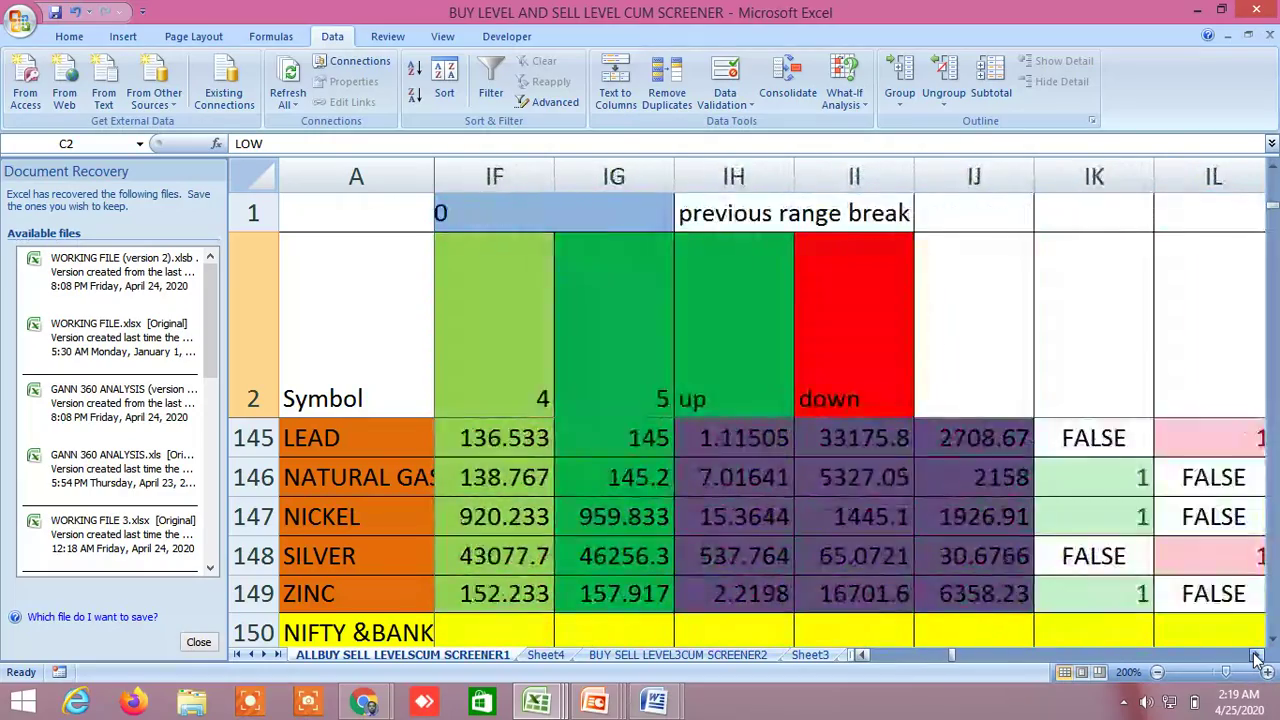
pyautogui.moveTo(1257, 657); pyautogui.dragTo(1257, 657)
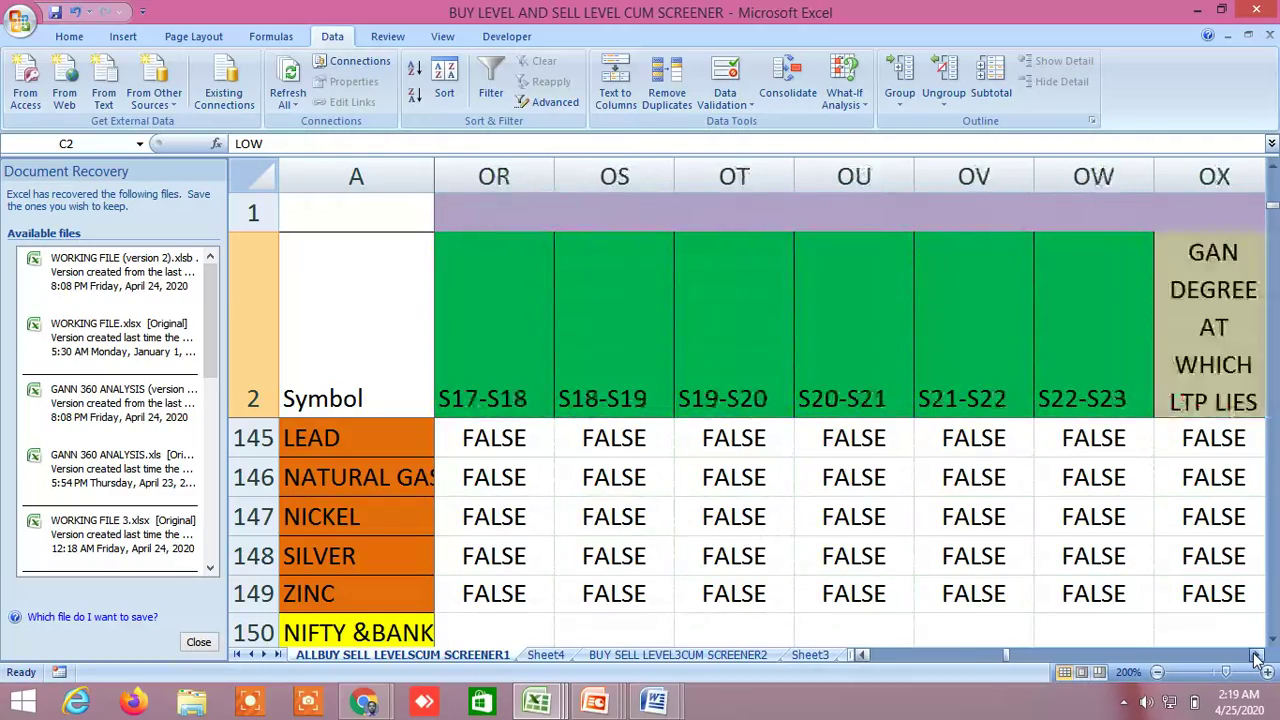
pyautogui.moveTo(1257, 657); pyautogui.dragTo(1257, 657)
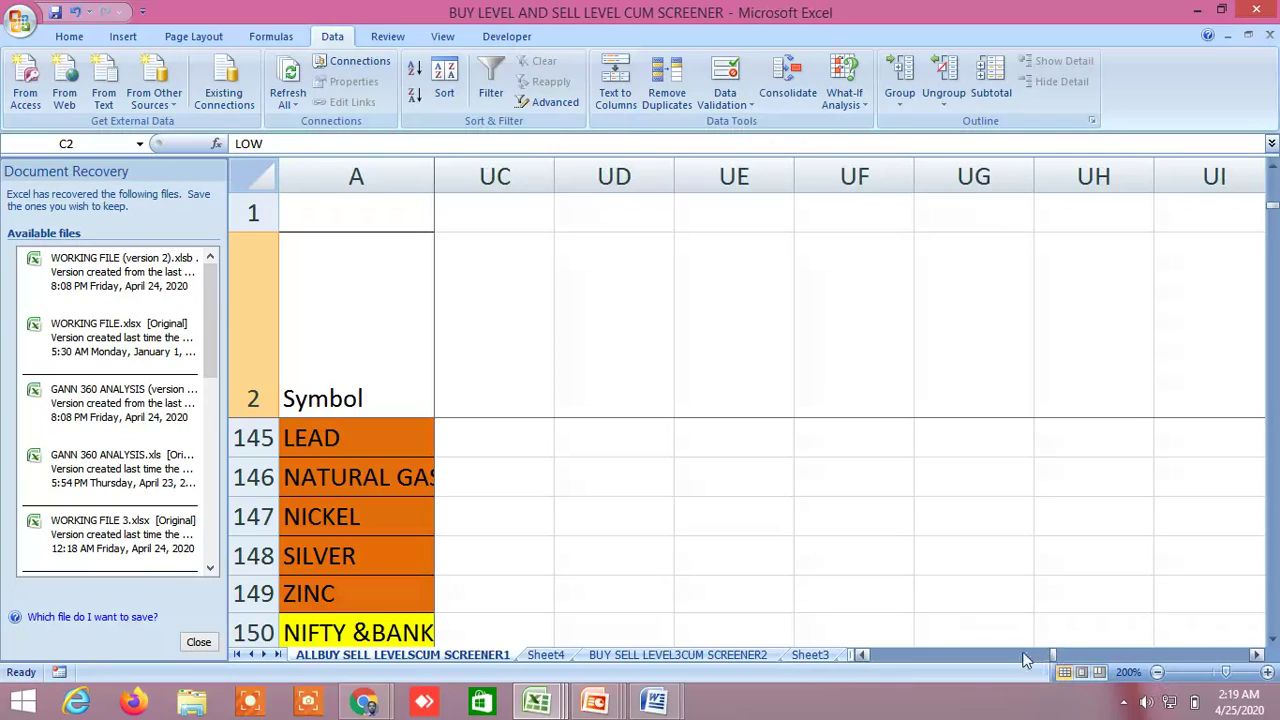
# Examine the futures rows from AMARAJABAT to ASIANPAINT, from the buy targets through the third cycle and 360 degree columns
pyautogui.moveTo(1053, 660); pyautogui.dragTo(870, 665)
pyautogui.scroll(-5, 944, 553)
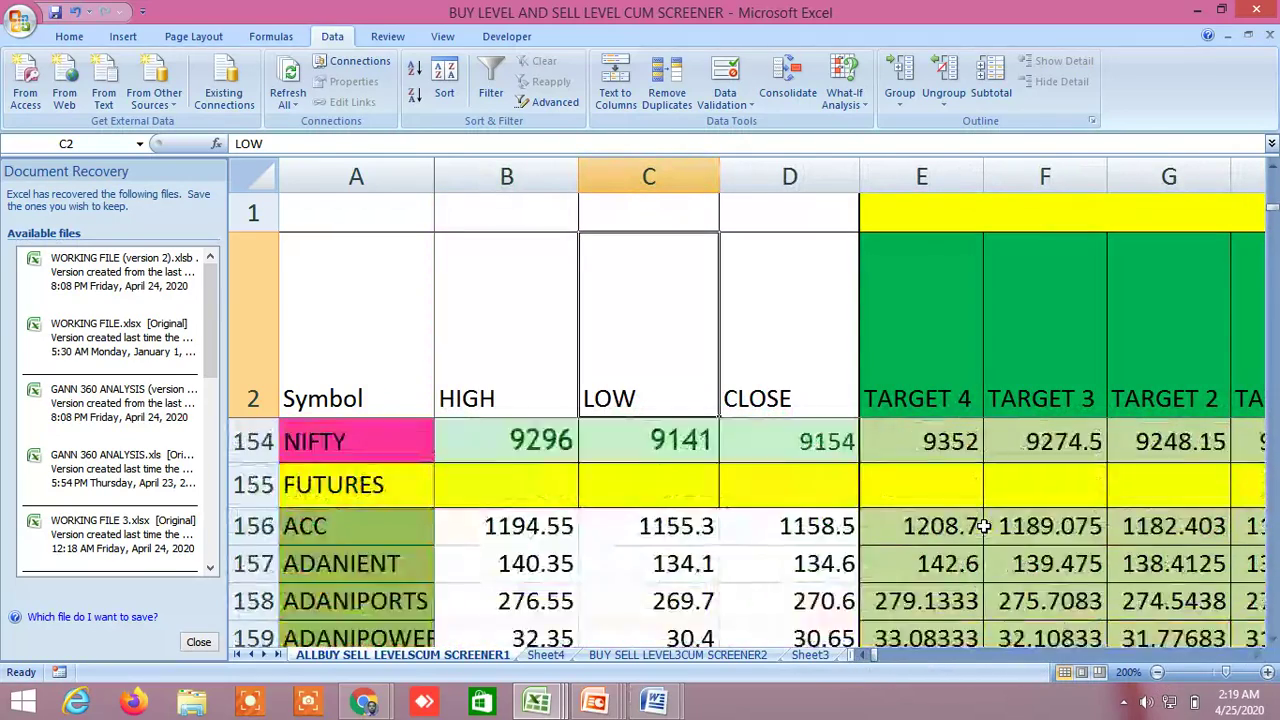
pyautogui.click(1260, 655)
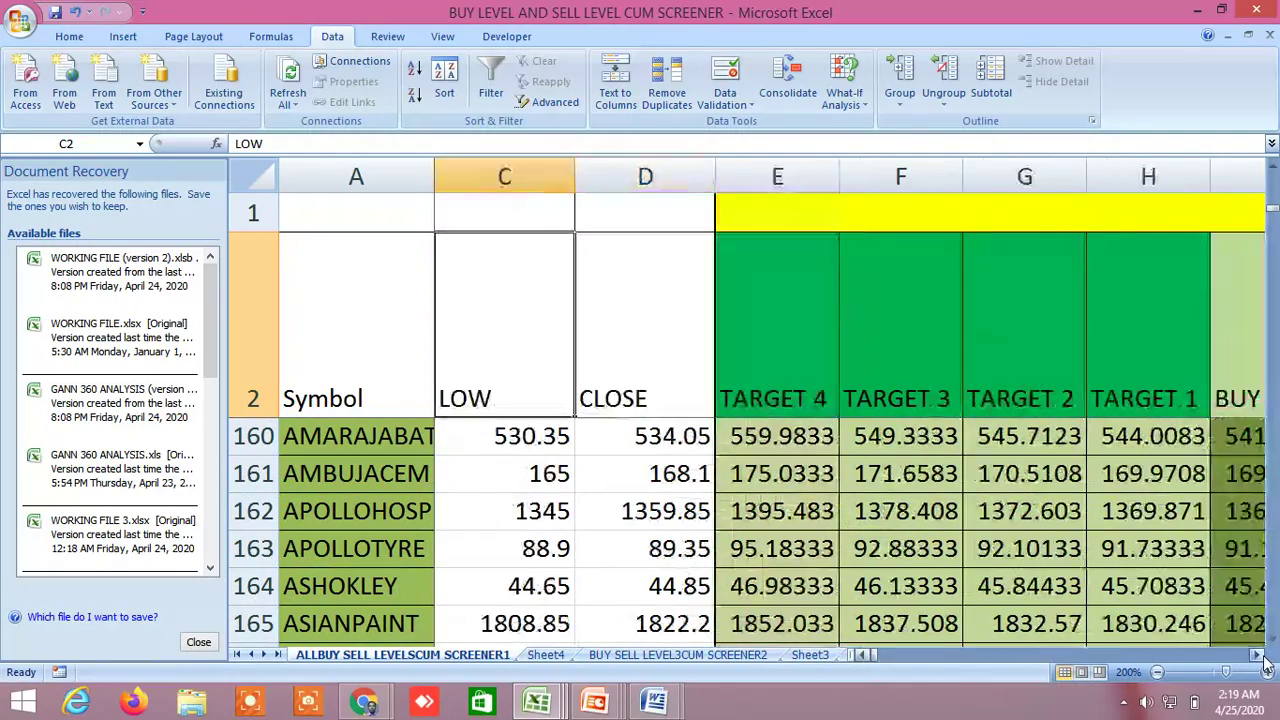
pyautogui.click(1260, 655)
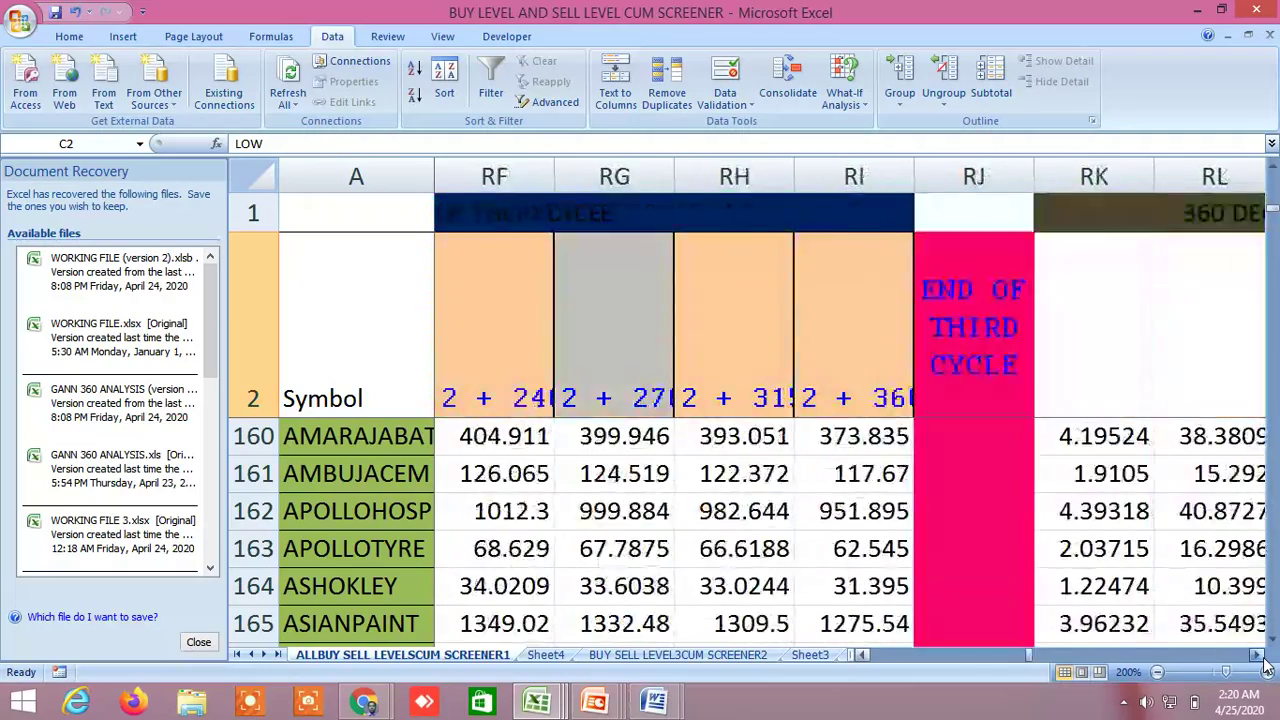
pyautogui.click(1260, 658)
pyautogui.moveTo(1262, 660); pyautogui.dragTo(1262, 660)
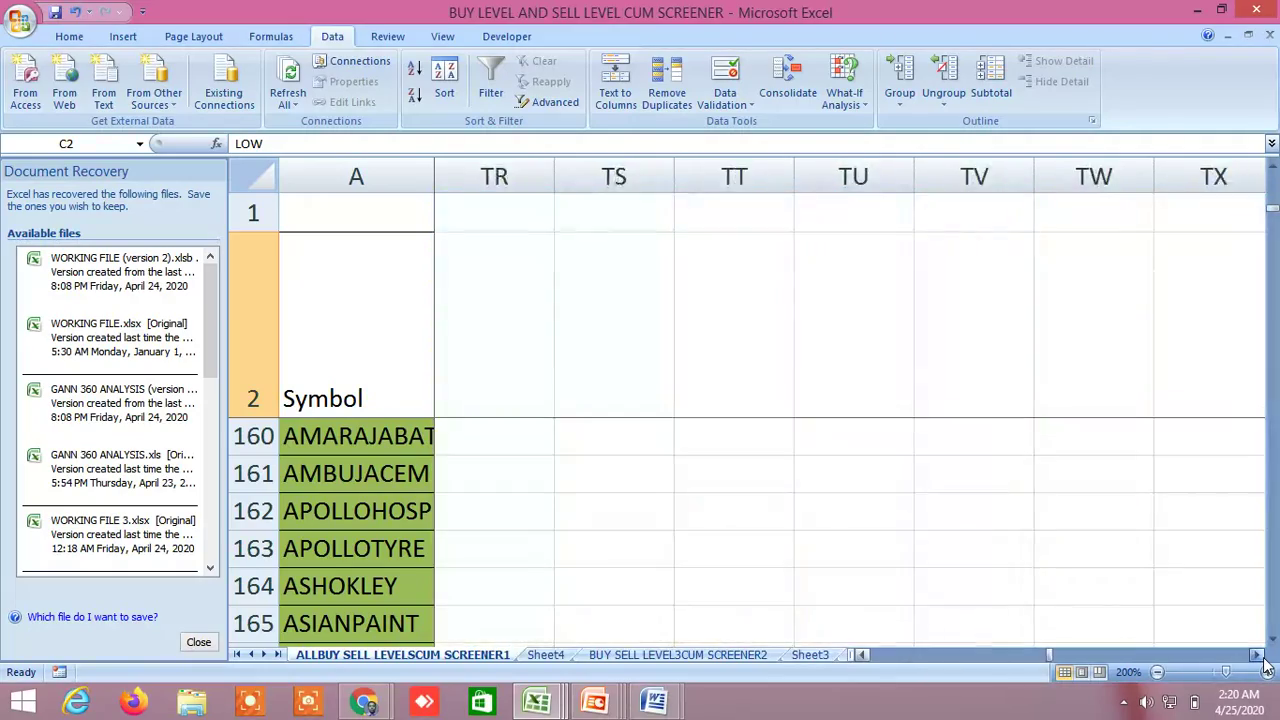
# Open the BUY SELL LEVEL3CUM SCREENER2 sheet and look through its 100 MA, 100 EMA and 9-55 EMA columns
pyautogui.moveTo(1050, 660); pyautogui.dragTo(768, 664)
pyautogui.click(768, 655)
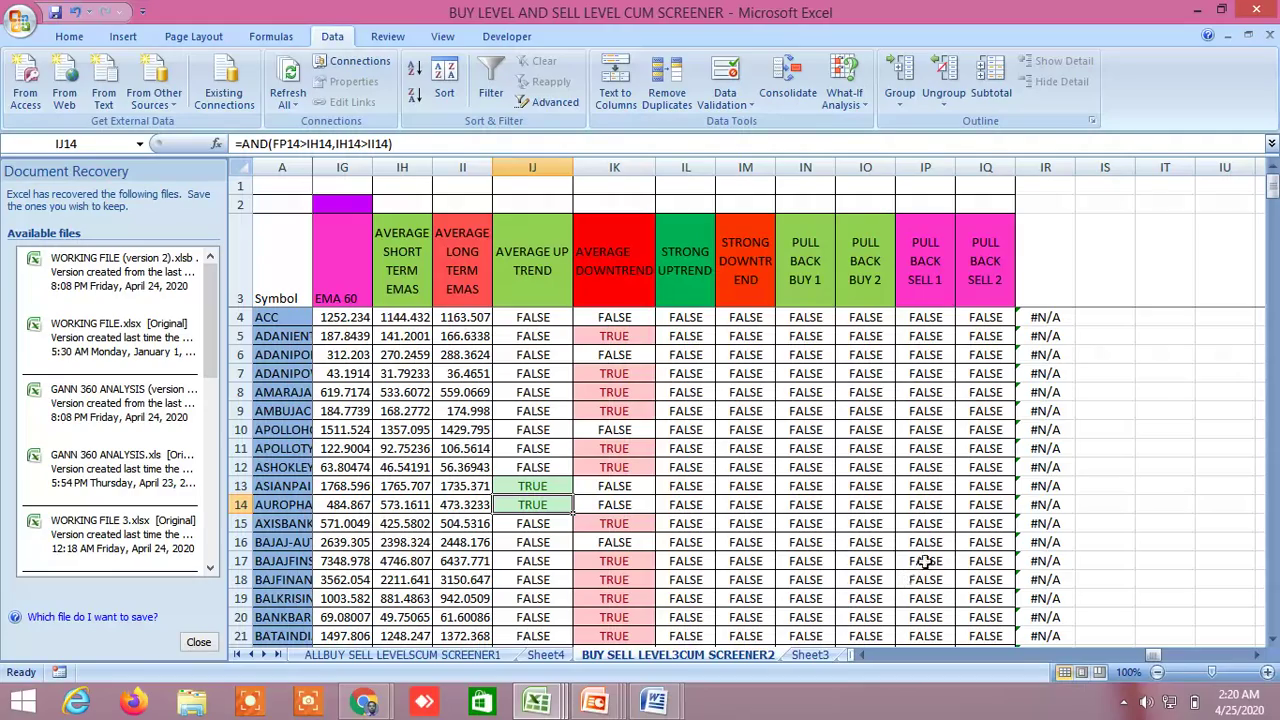
pyautogui.moveTo(1152, 658); pyautogui.dragTo(1068, 657)
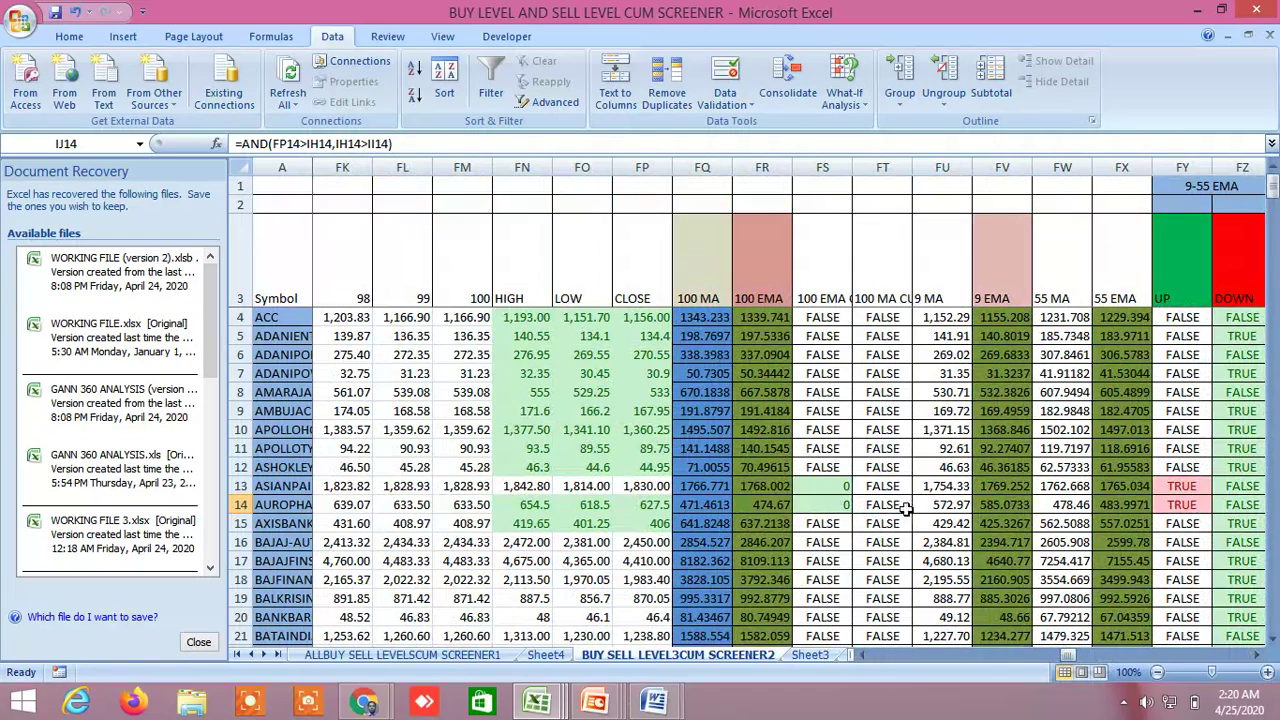
pyautogui.scroll(-3, 900, 476)
pyautogui.scroll(-3, 900, 476)
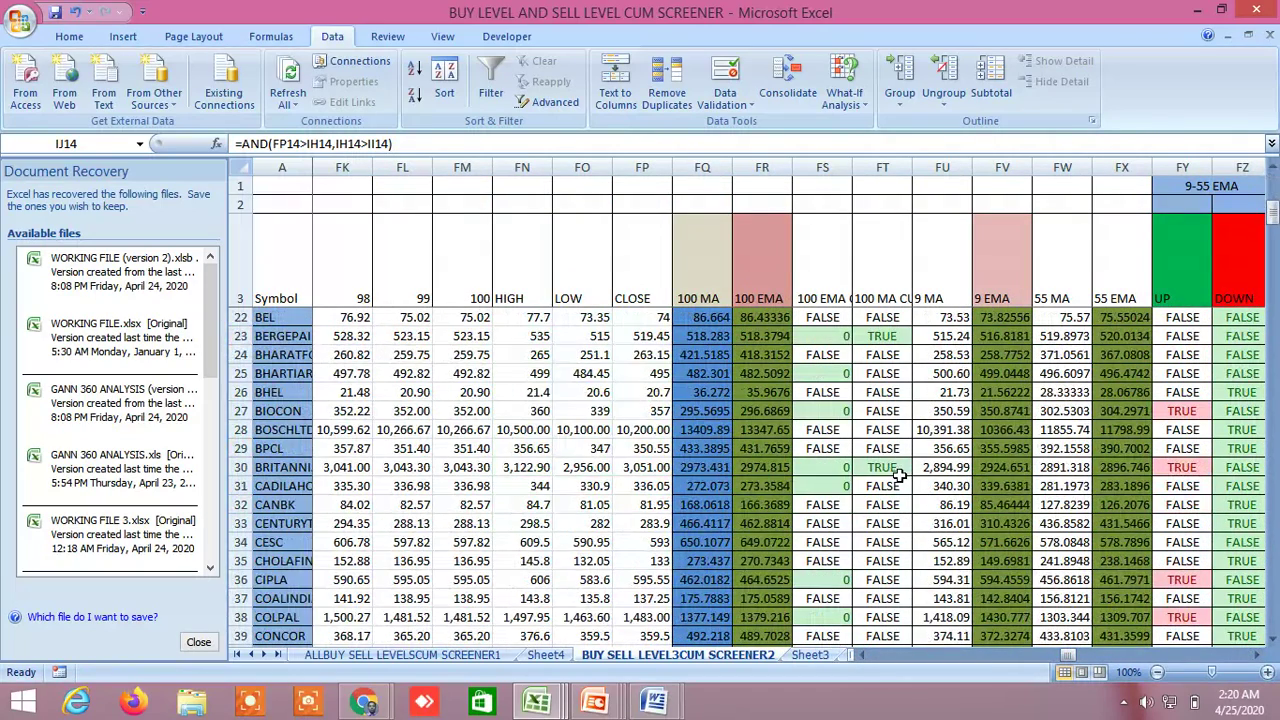
# Inspect the 100 MA signal cells FT23, FT30 and FT66 and scan the remaining stock rows in that column
pyautogui.click(886, 337)
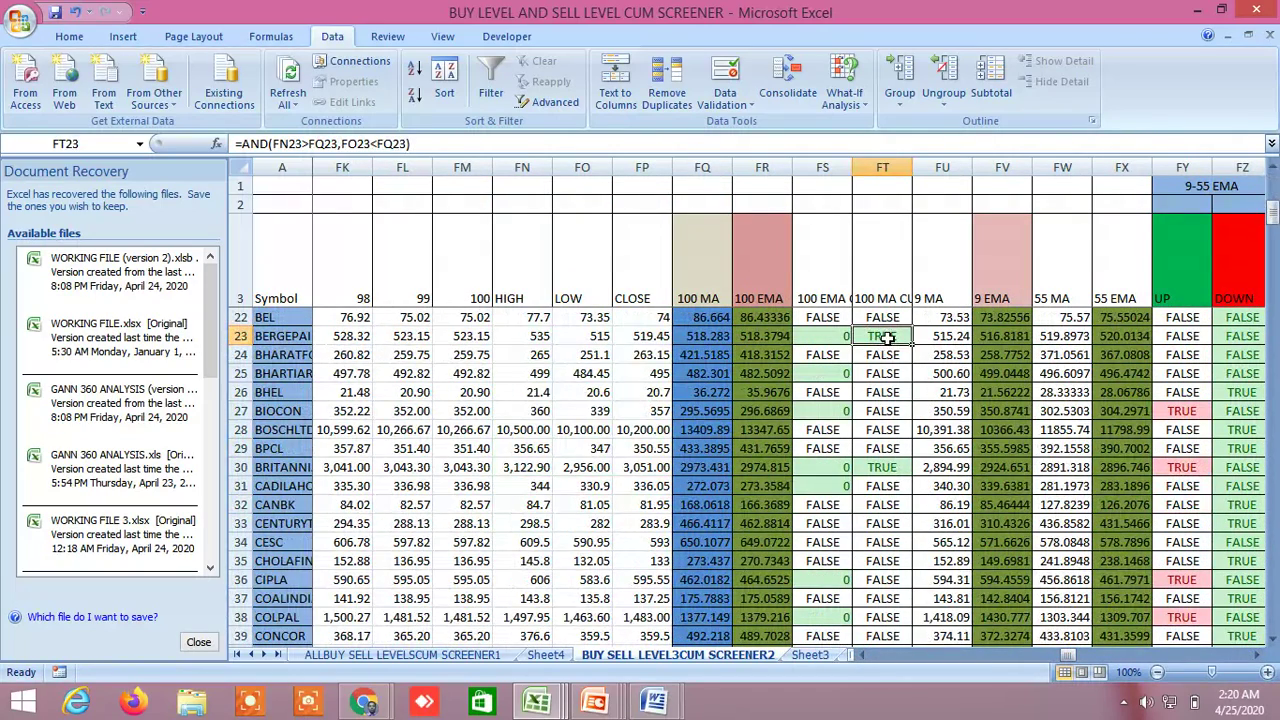
pyautogui.click(886, 468)
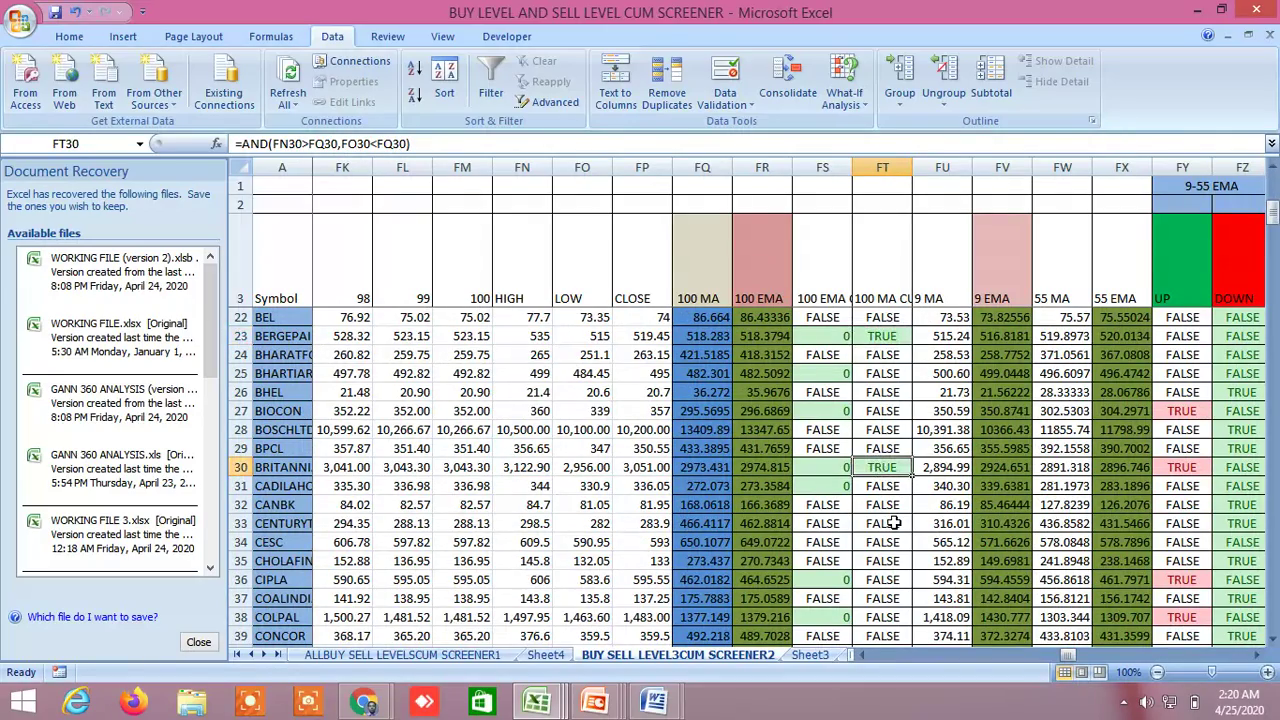
pyautogui.scroll(-5, 890, 500)
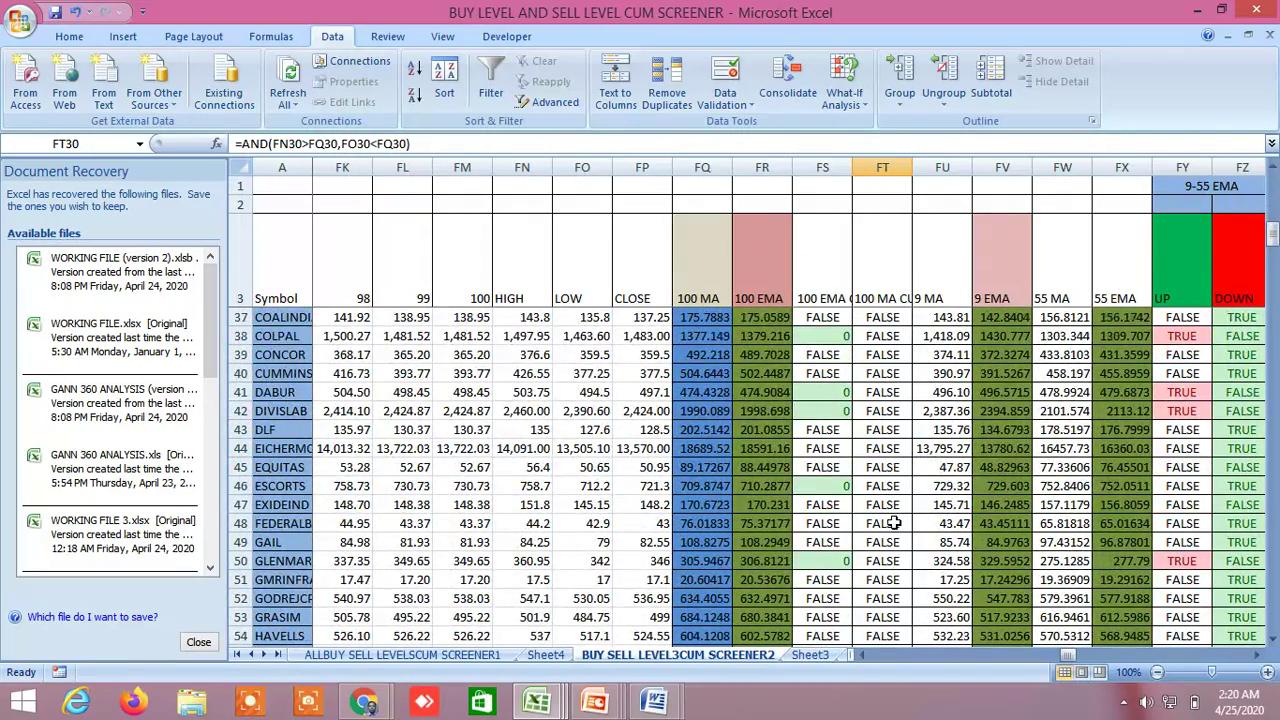
pyautogui.scroll(3, 893, 522)
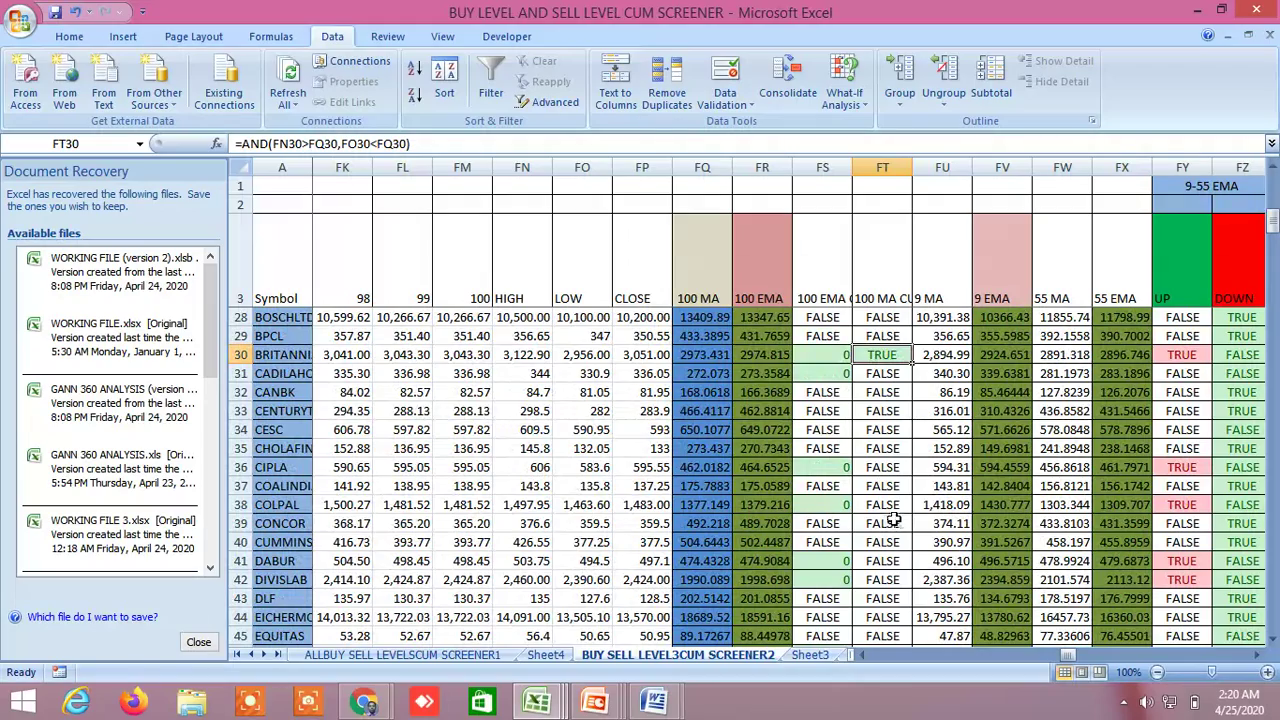
pyautogui.scroll(-10, 890, 510)
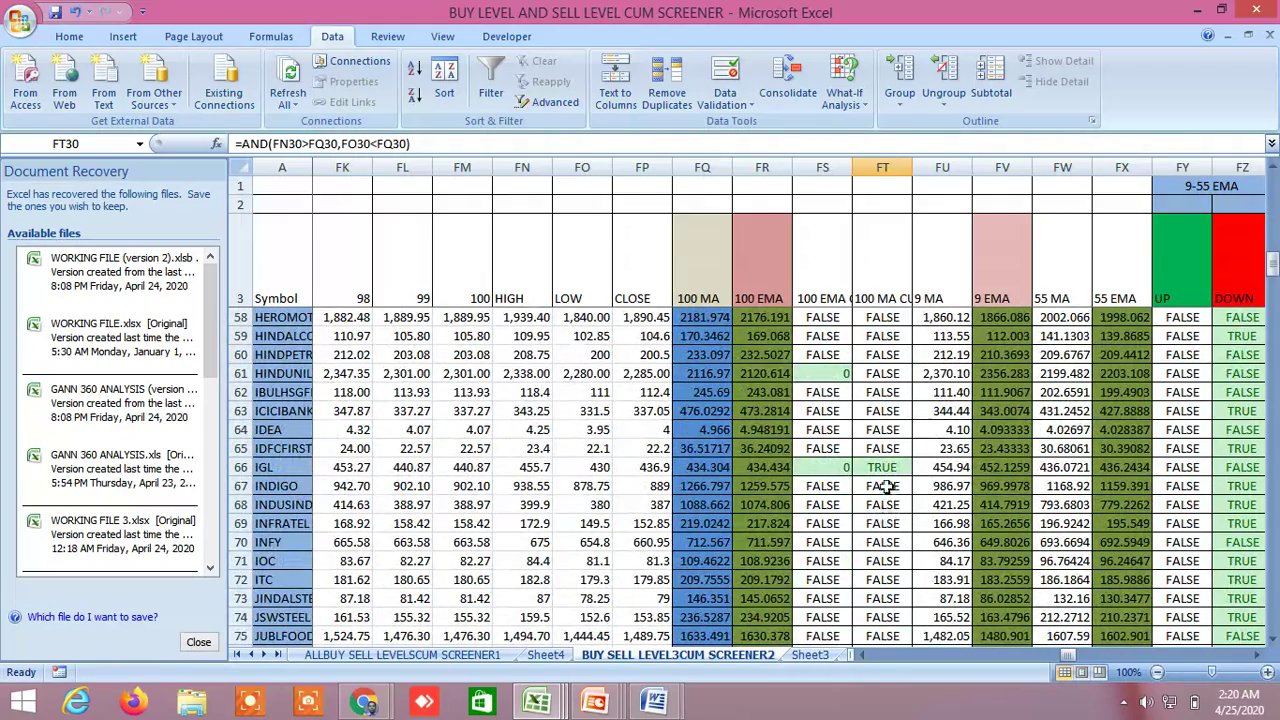
pyautogui.click(882, 467)
pyautogui.scroll(-3, 895, 532)
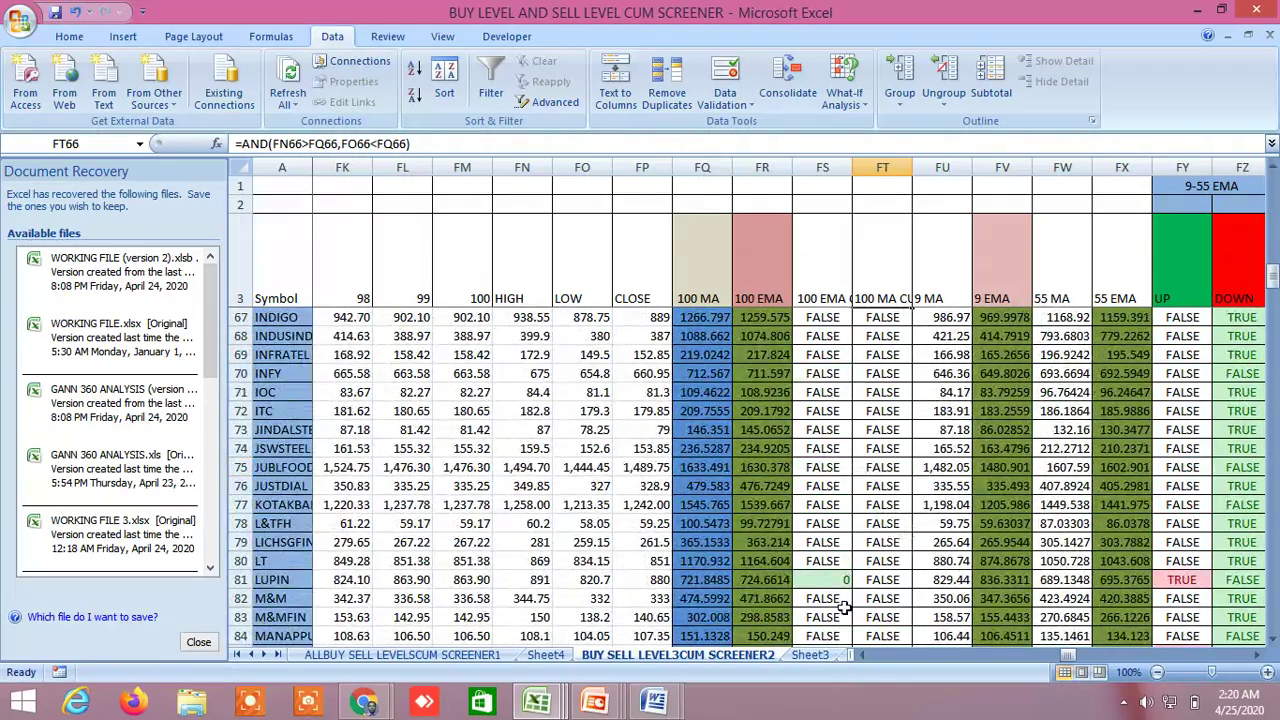
# View the 5-30 MA CROSS columns on Sheet3 and look through the stock price differences on the ARBRITRAGE sheet
pyautogui.click(810, 655)
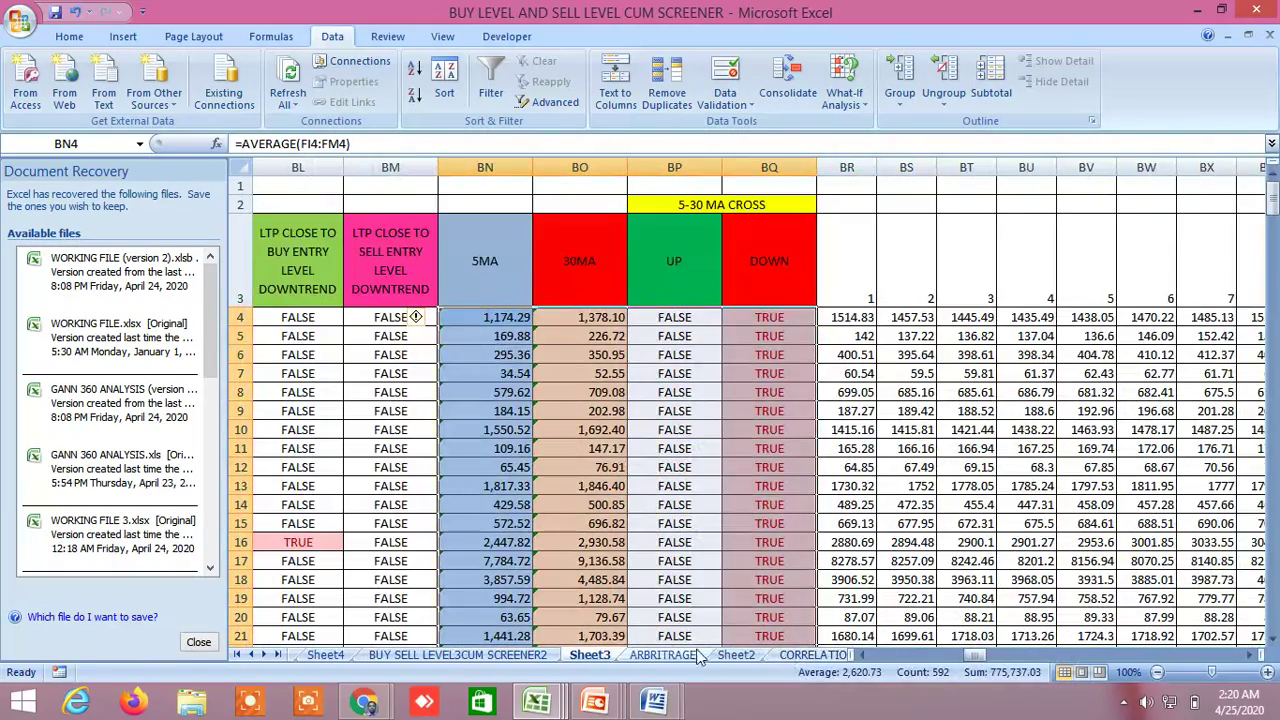
pyautogui.click(663, 655)
pyautogui.scroll(-11, 583, 542)
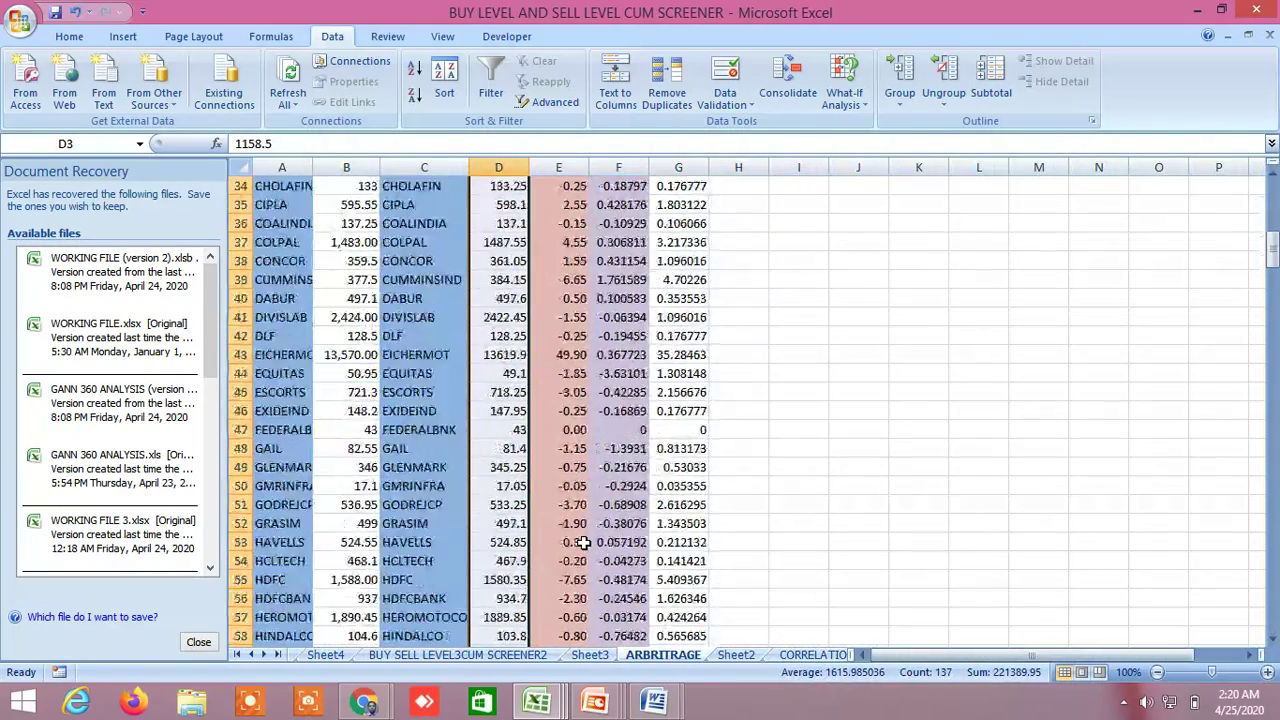
pyautogui.scroll(-20, 583, 542)
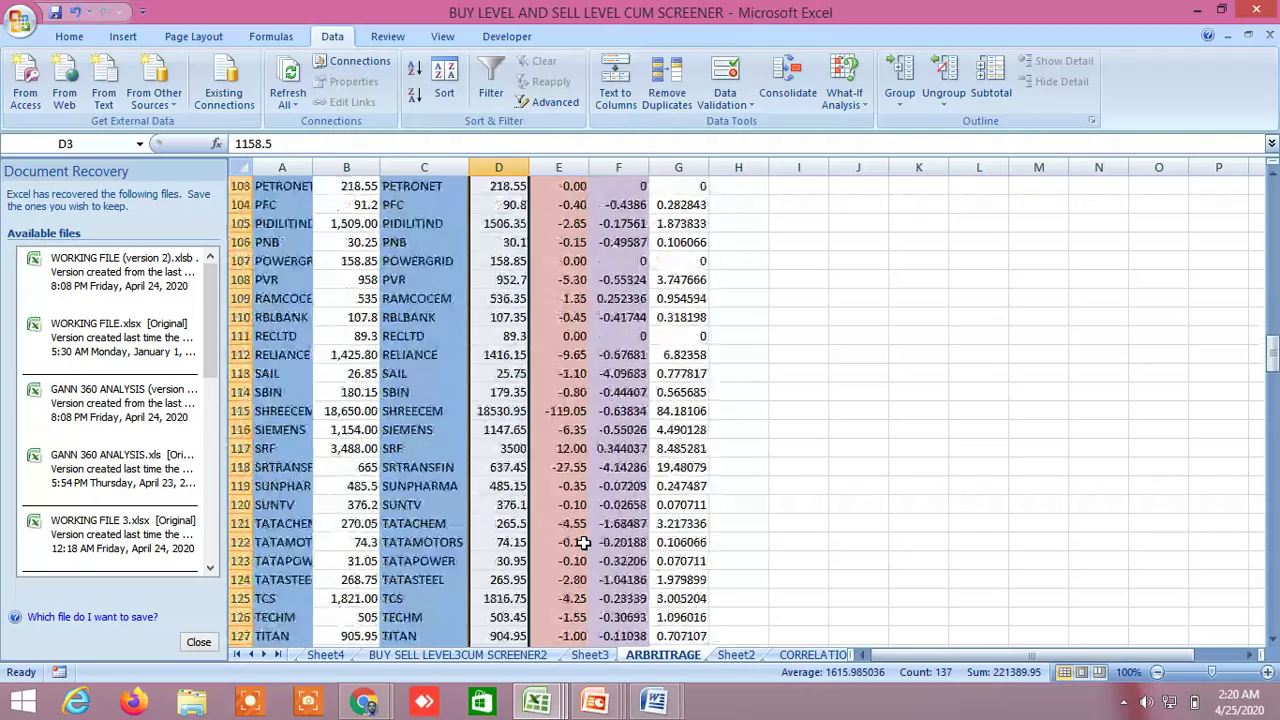
pyautogui.scroll(-7, 583, 542)
pyautogui.scroll(7, 583, 540)
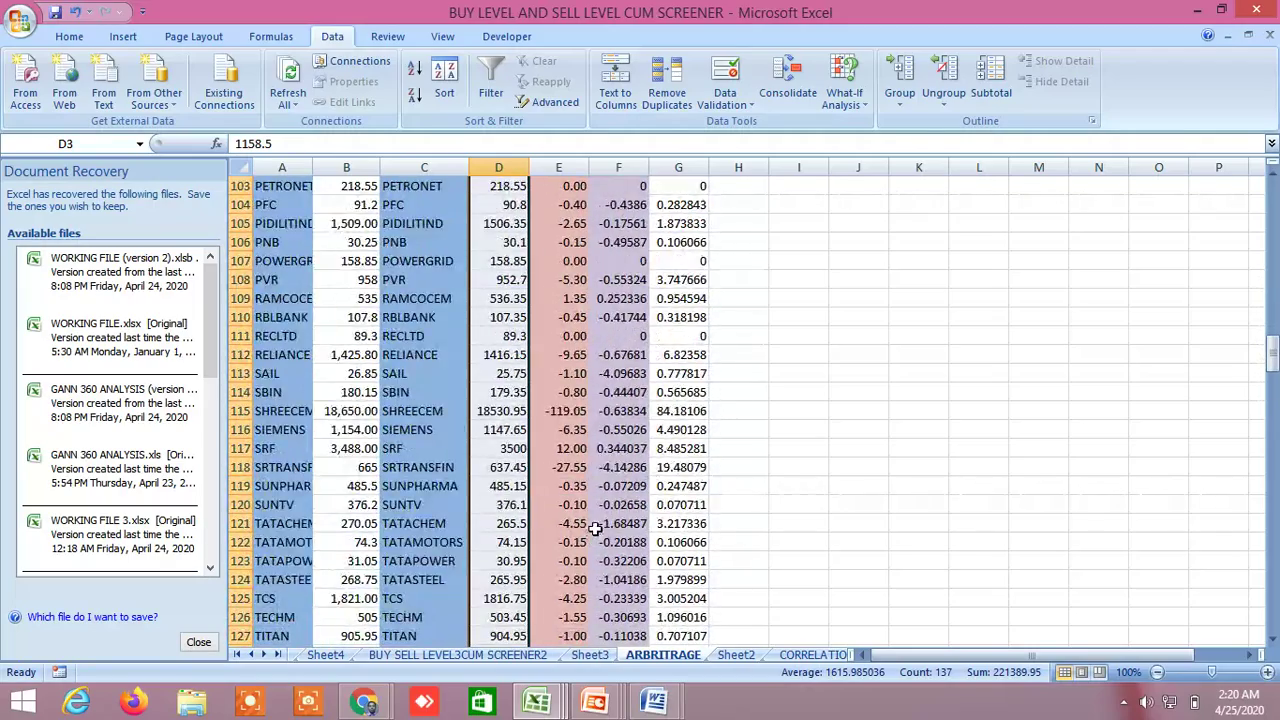
pyautogui.scroll(4, 594, 530)
# Open the CORRELATION PAIR TRADING sheet and view the stock pair and price change columns near the start of the list
pyautogui.click(813, 655)
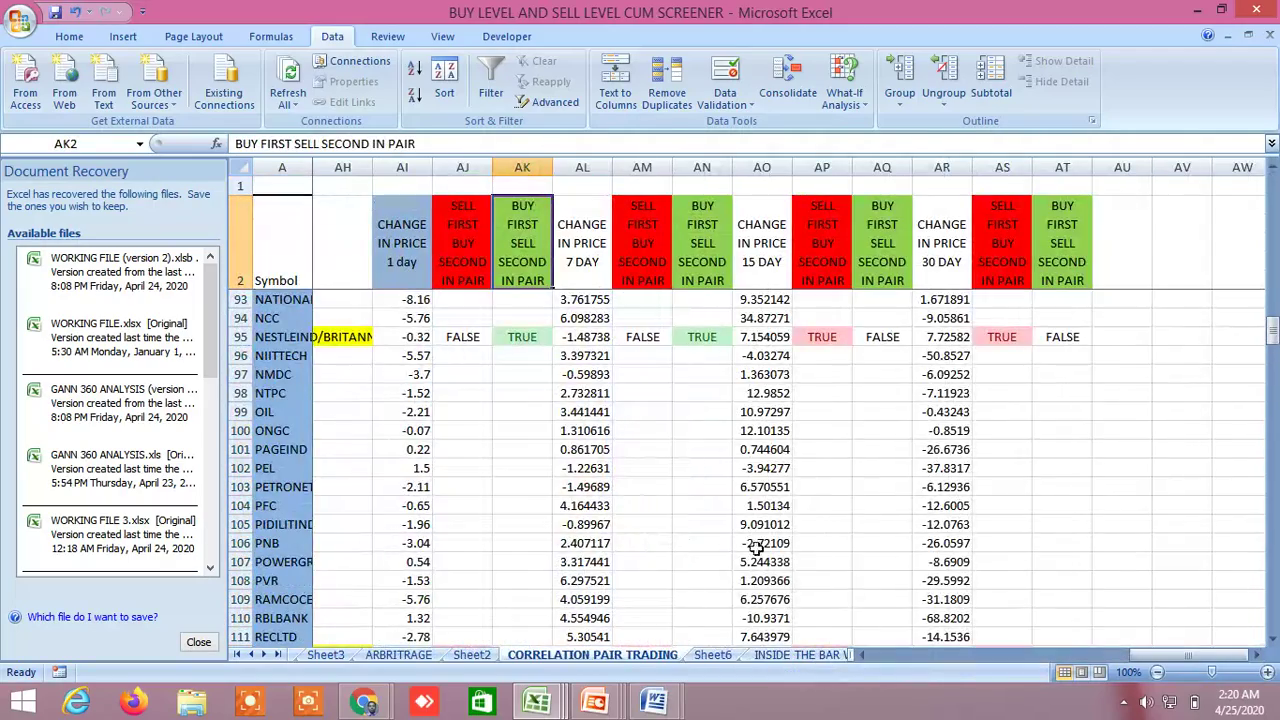
pyautogui.scroll(4, 757, 548)
pyautogui.moveTo(1165, 655); pyautogui.dragTo(1106, 655)
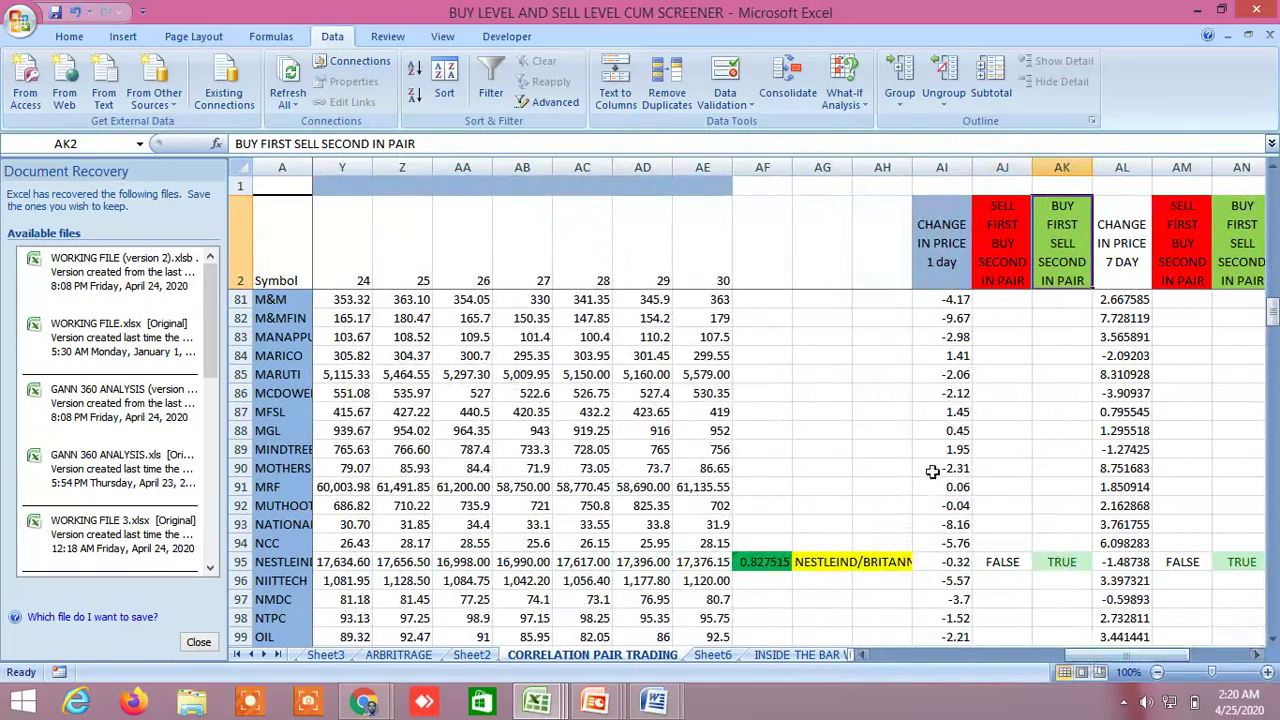
pyautogui.scroll(20, 932, 471)
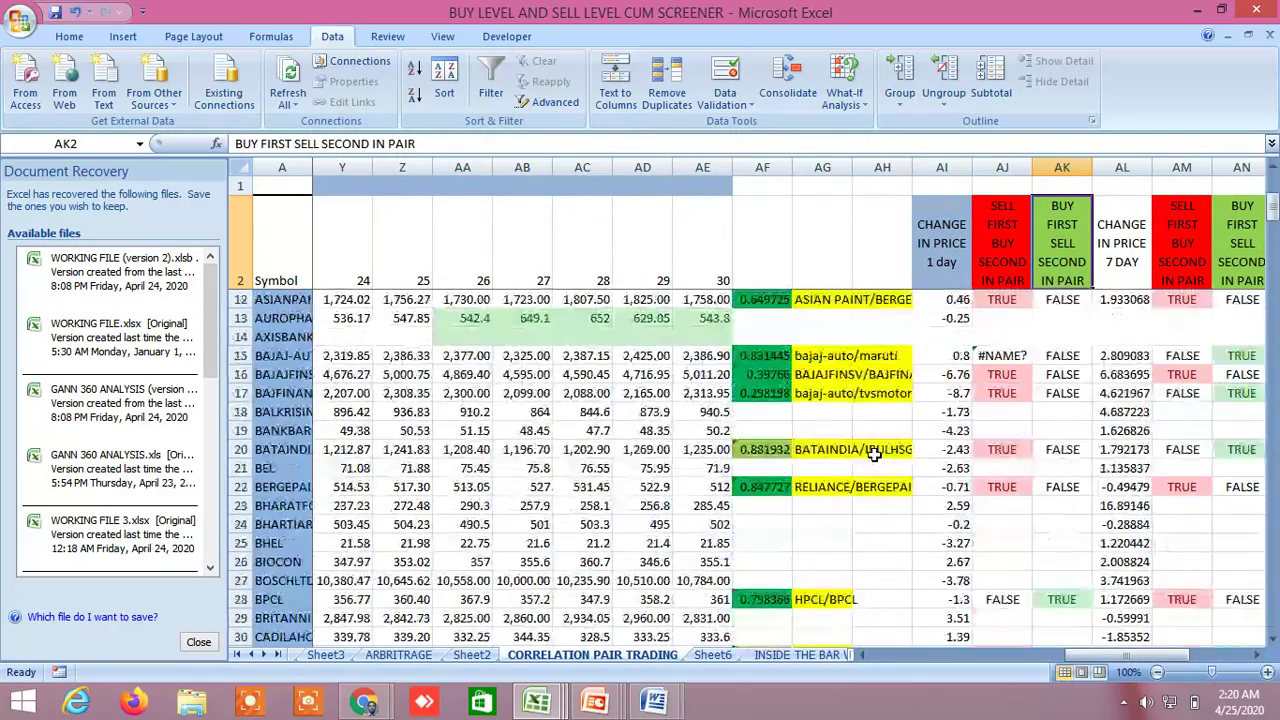
pyautogui.scroll(3, 874, 454)
pyautogui.scroll(-6, 874, 454)
# Review the correlated stock pairs and their buy/sell signals from HPCL/BPCL down to the NESTLEIND pair
pyautogui.click(874, 454)
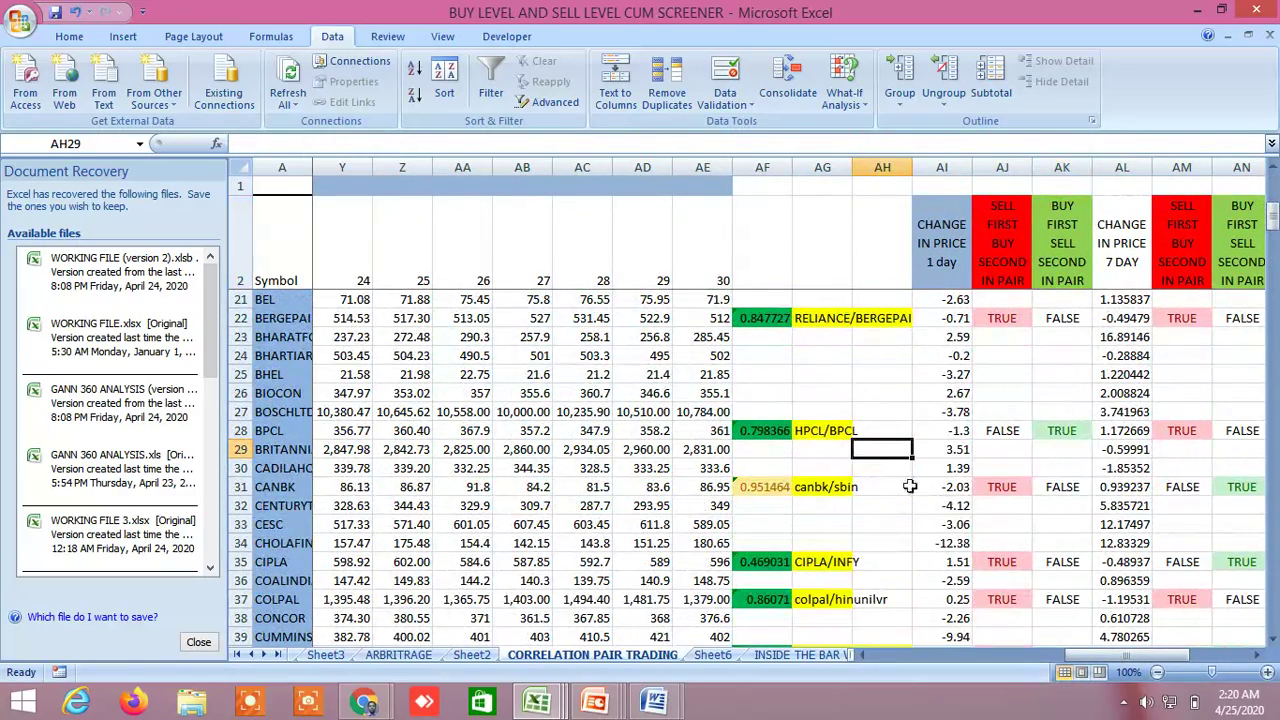
pyautogui.rightClick(882, 455)
pyautogui.press('Escape')
pyautogui.scroll(-4, 887, 549)
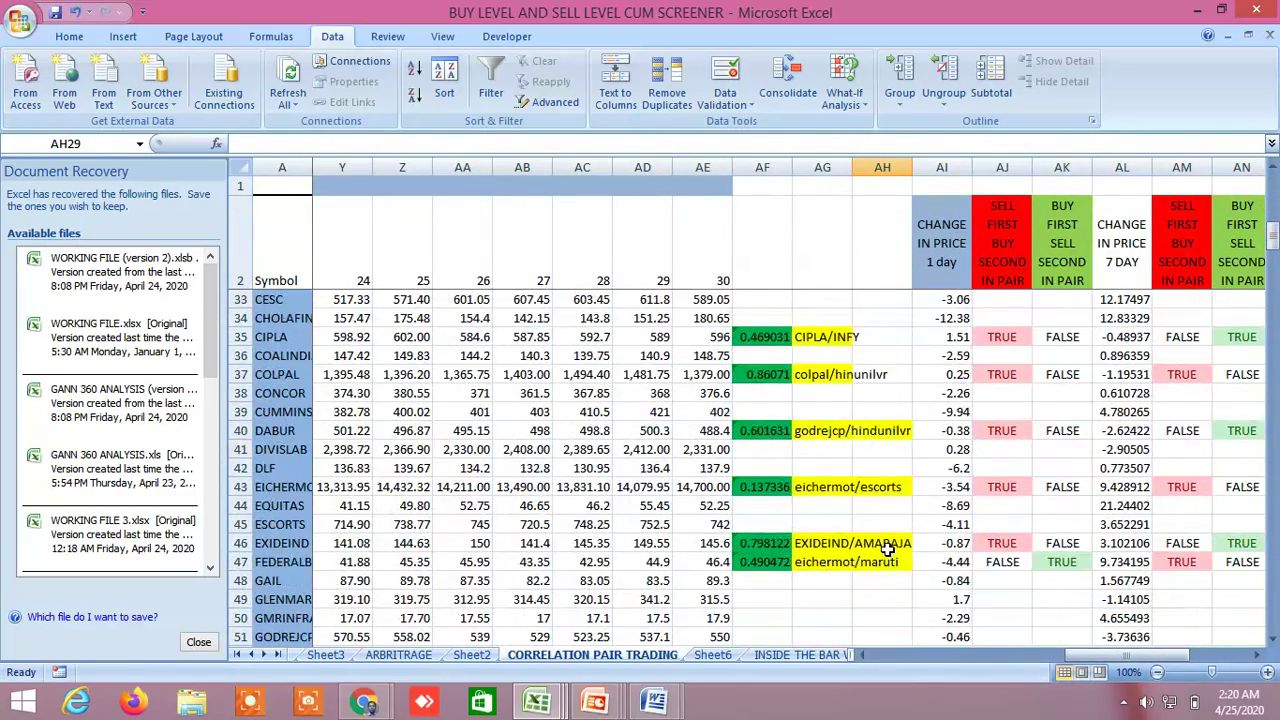
pyautogui.scroll(-3, 887, 549)
pyautogui.scroll(-8, 888, 549)
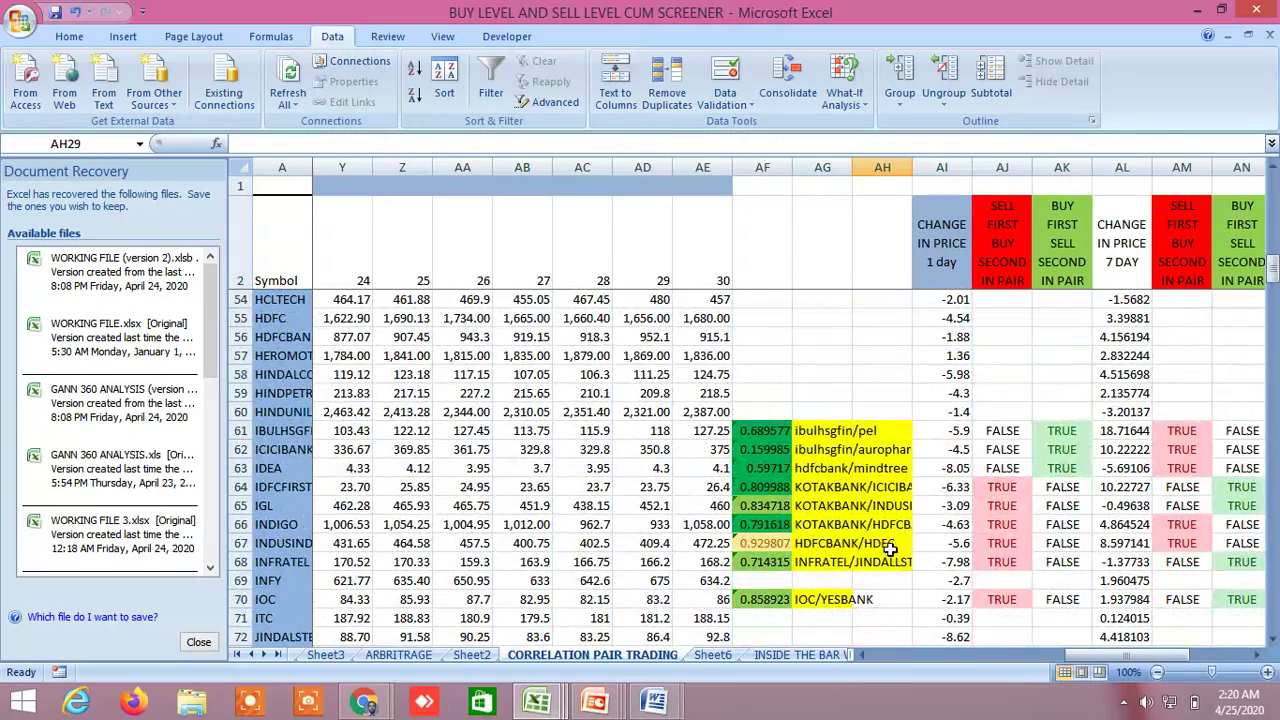
pyautogui.scroll(-8, 889, 548)
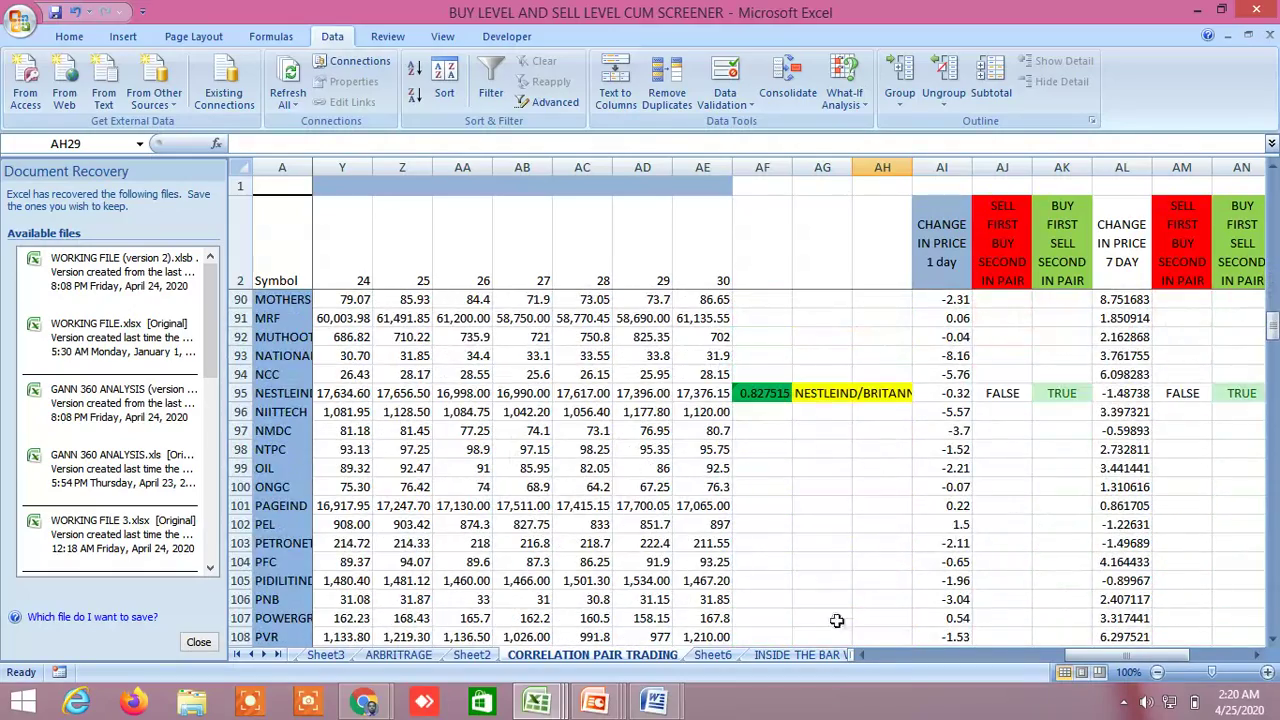
# Open the INSIDE THE BAR WITH NR7 sheet and review its average true range targets, NR7, NR4 and candlestick pattern columns
pyautogui.hotkey('ctrl', 'pagedown')
pyautogui.hotkey('ctrl', 'pagedown')
pyautogui.scroll(18, 893, 525)
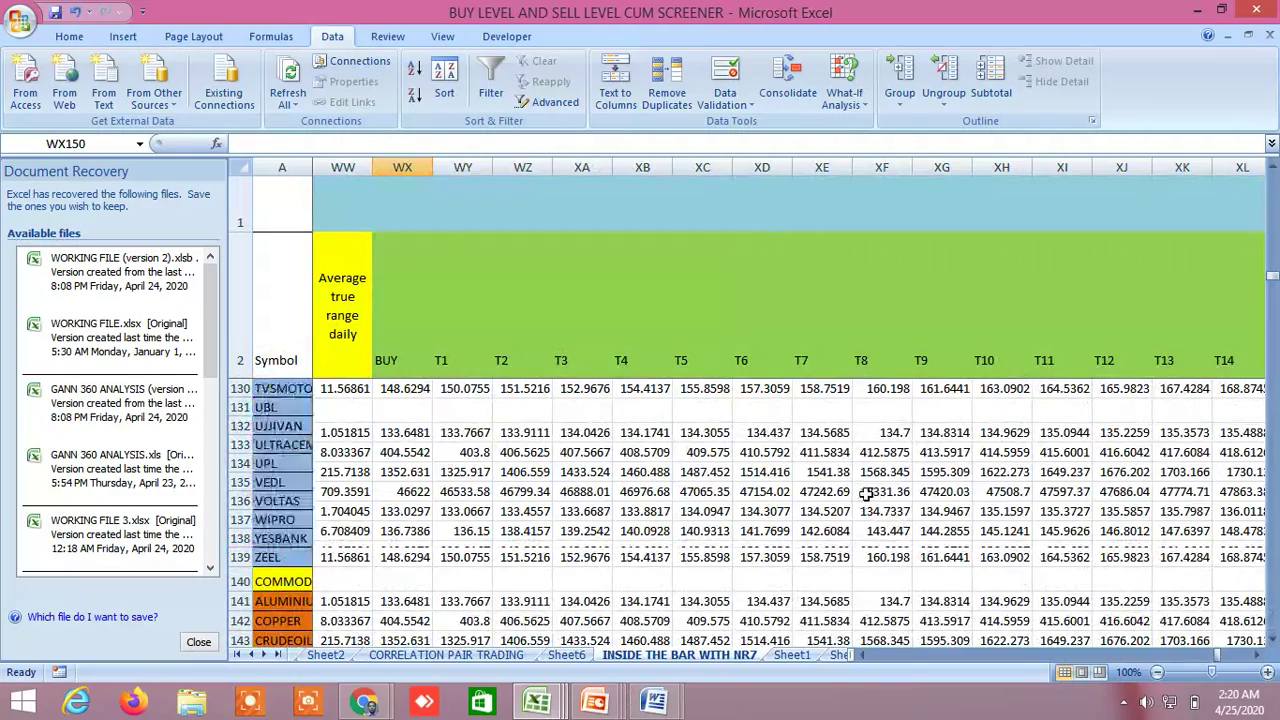
pyautogui.scroll(13, 878, 452)
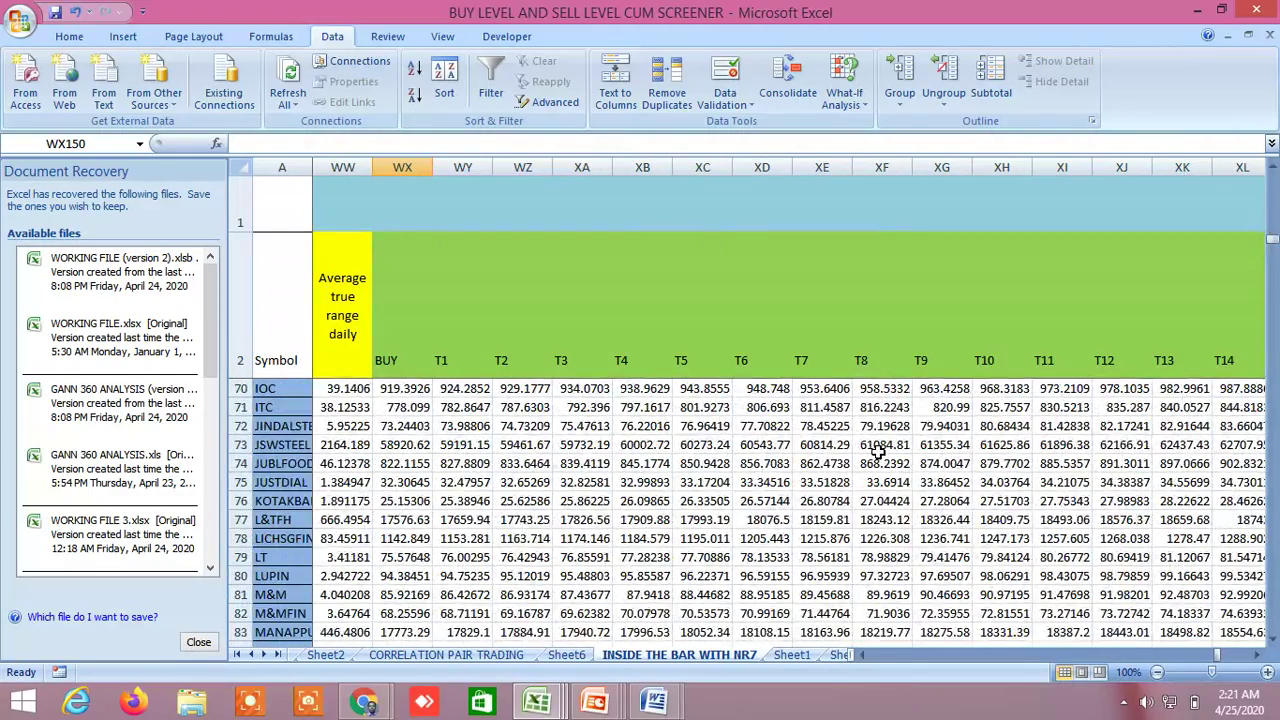
pyautogui.scroll(14, 885, 500)
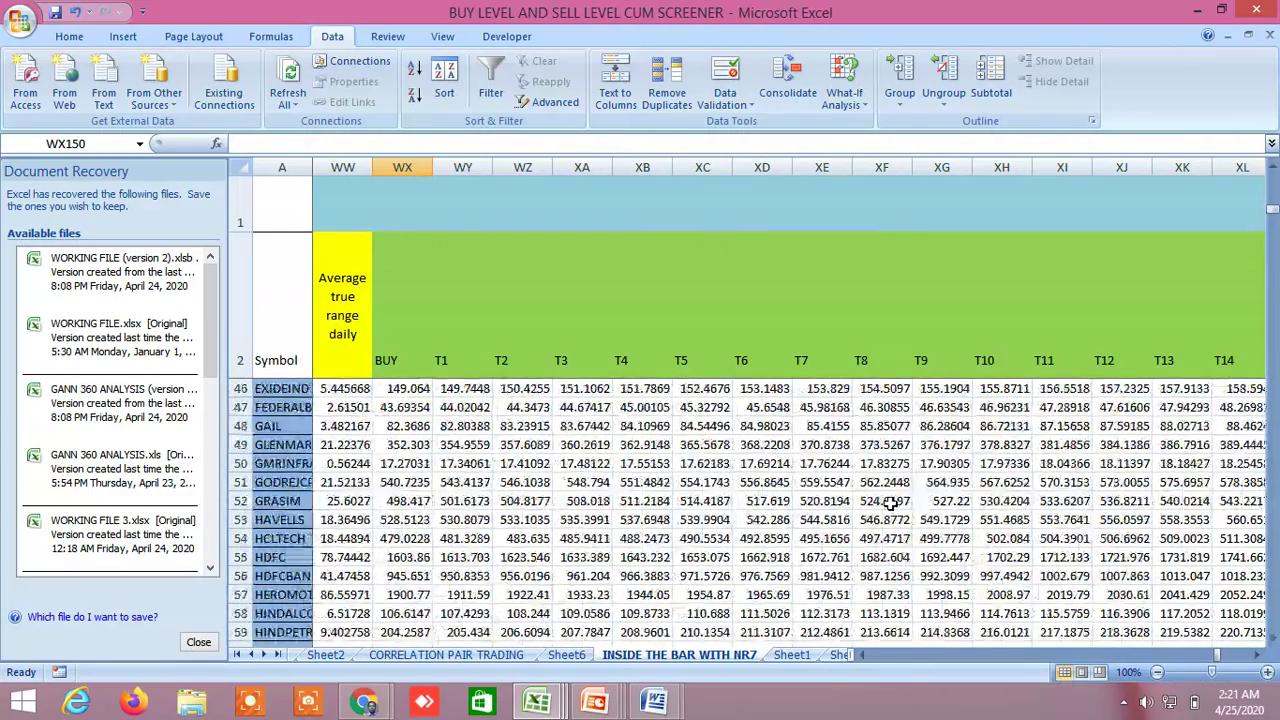
pyautogui.scroll(2, 871, 477)
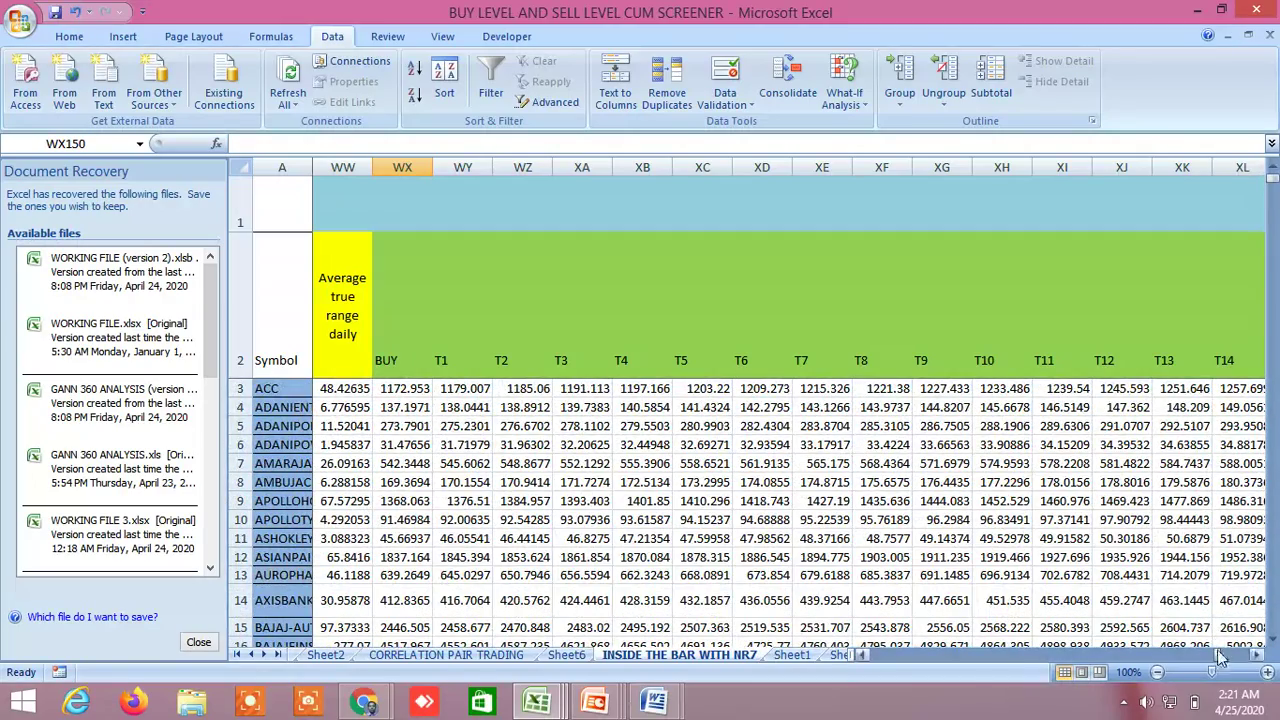
pyautogui.moveTo(1222, 656); pyautogui.dragTo(897, 675)
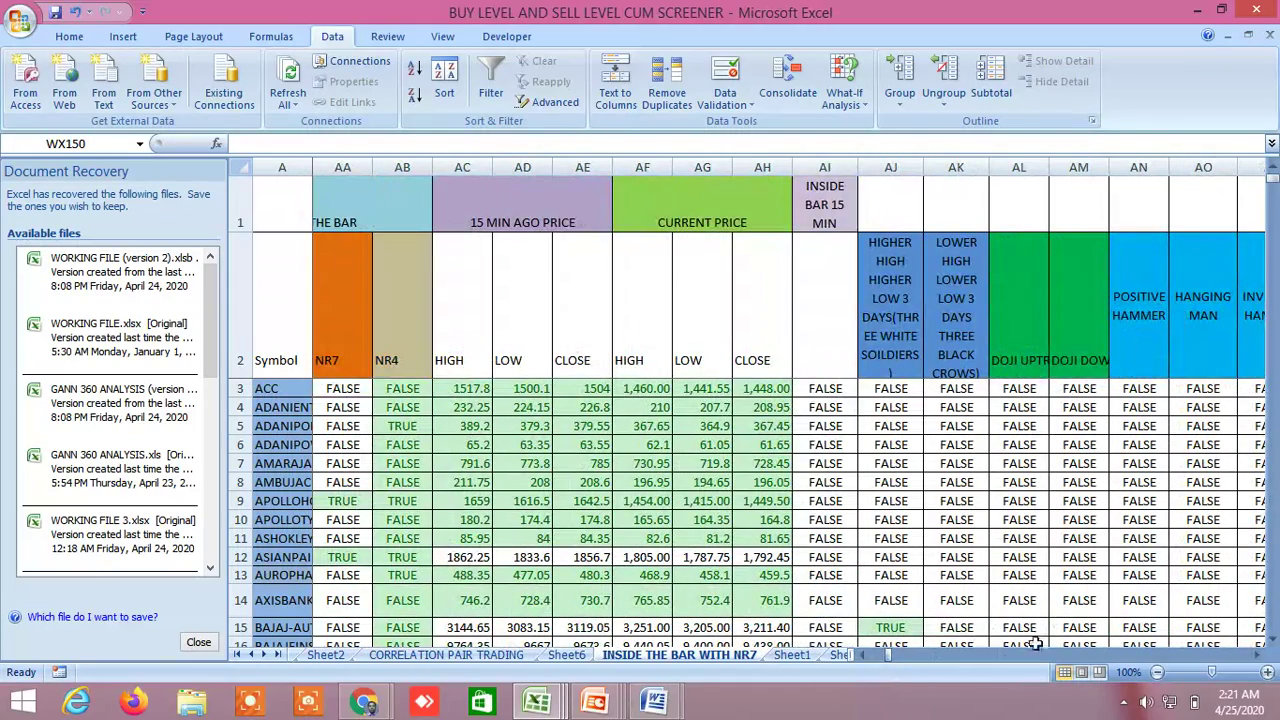
# Check the INSIDE THE BAR formulas for the ACC 2 DAY, ADANIPORTS 1 DAY, APOLLOHOSP NR7 and ASIANPAINT 1 DAY and NR7 cells
pyautogui.click(863, 656)
pyautogui.click(863, 656)
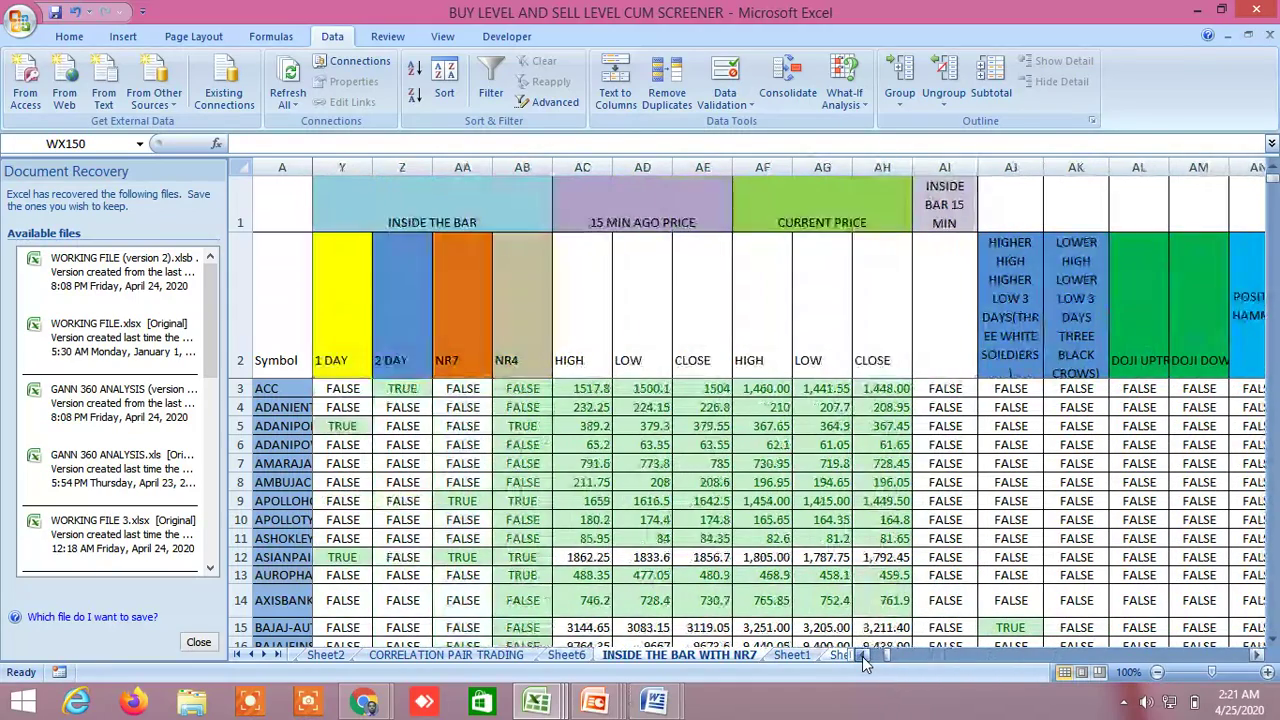
pyautogui.click(863, 656)
pyautogui.click(863, 656)
pyautogui.click(530, 388)
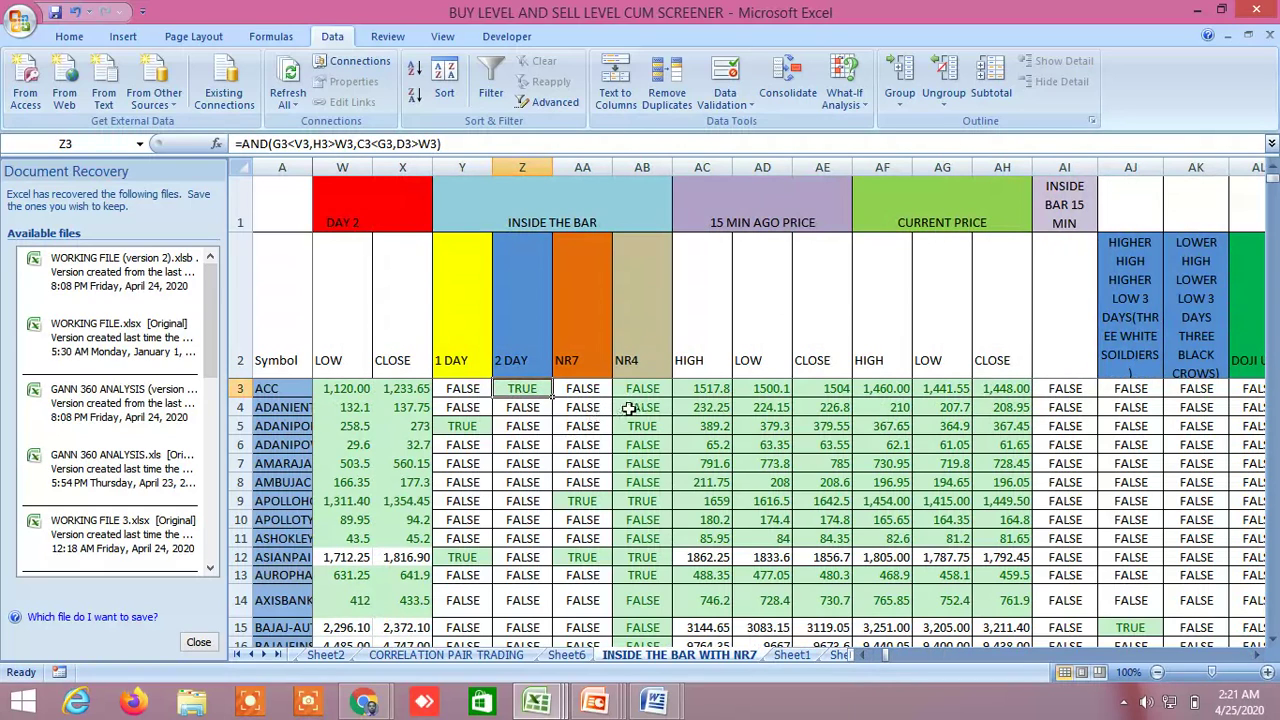
pyautogui.click(466, 428)
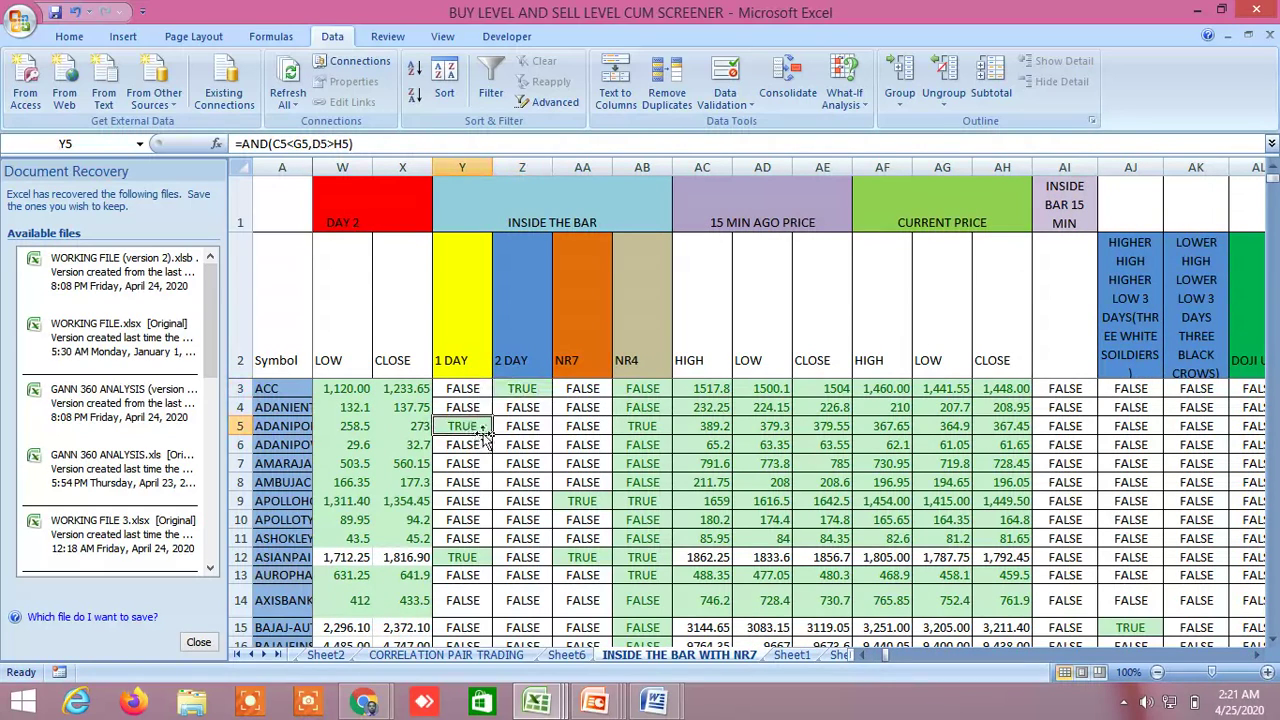
pyautogui.click(588, 501)
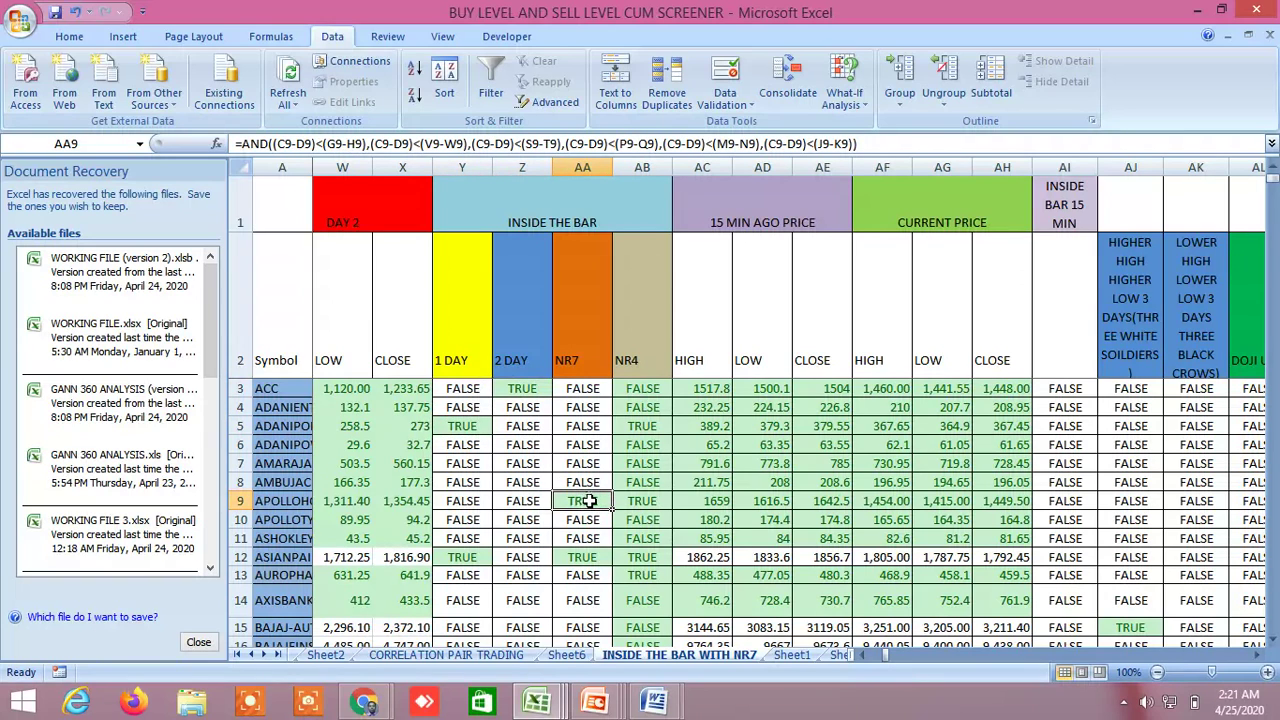
pyautogui.click(468, 557)
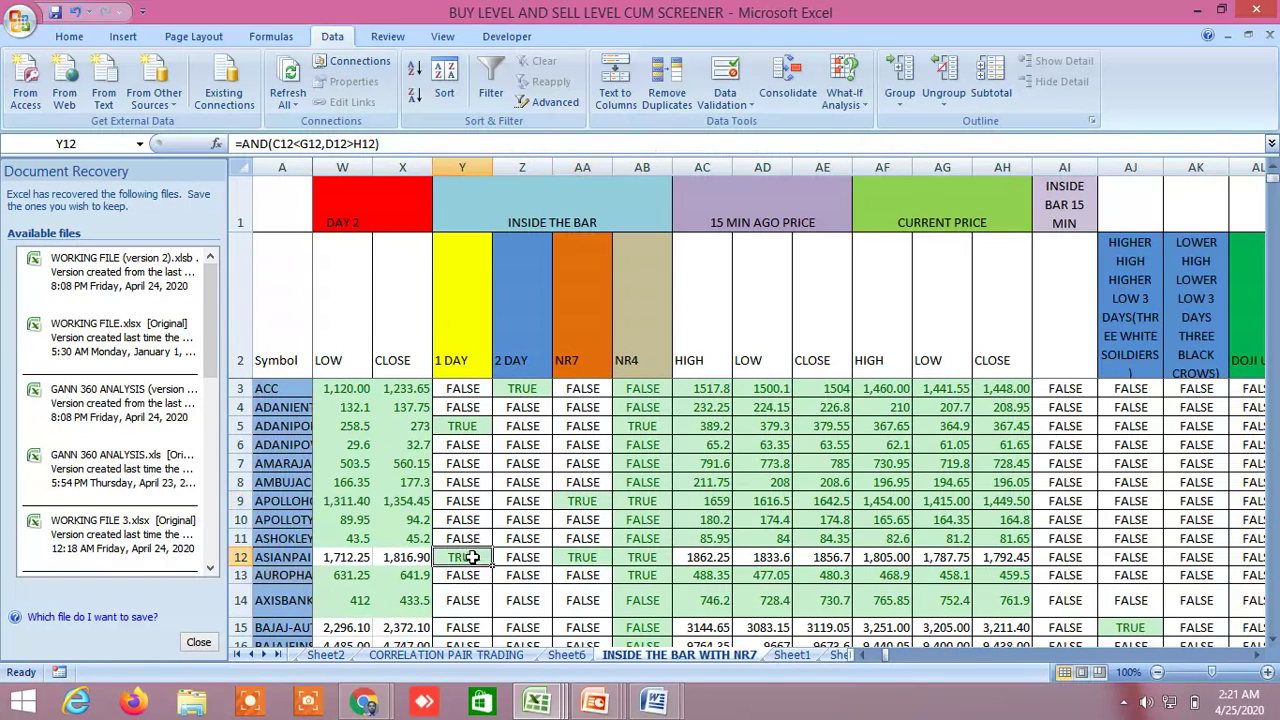
pyautogui.click(584, 560)
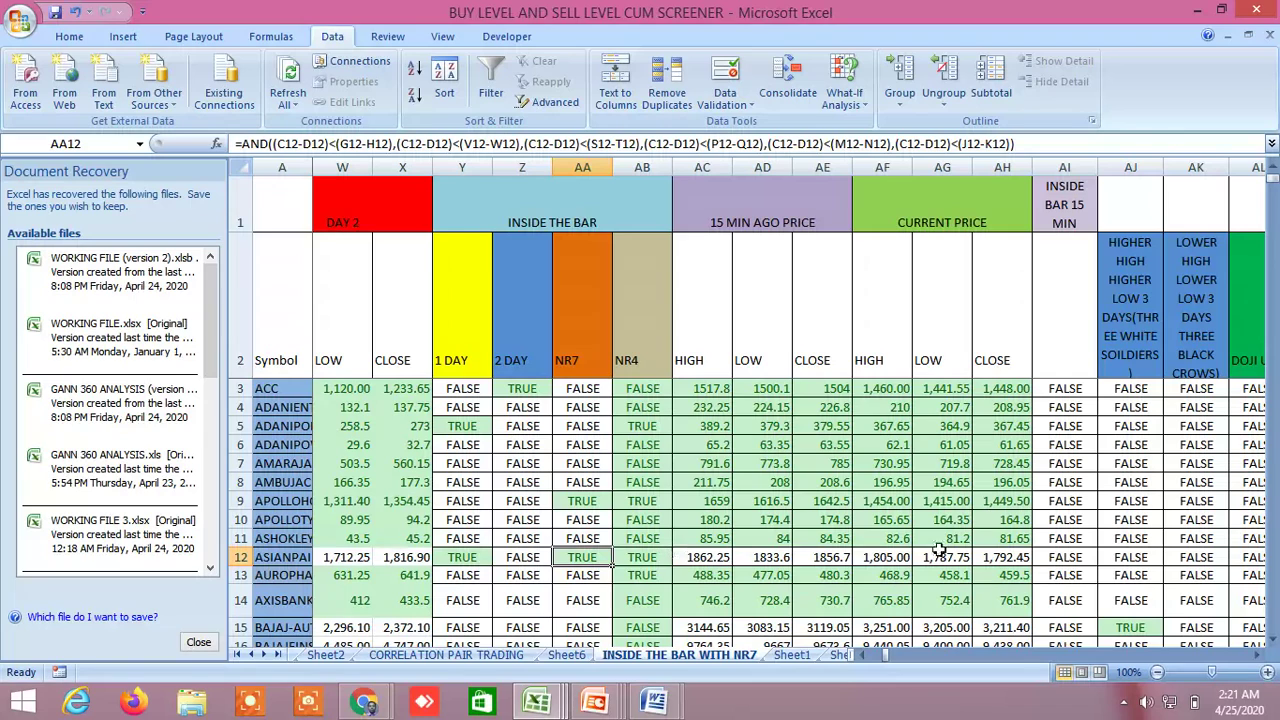
# Check the three white soldiers (higher high, higher low) formulas for the BAJAJ-AUTO and BATAINDIA rows
pyautogui.click(1146, 628)
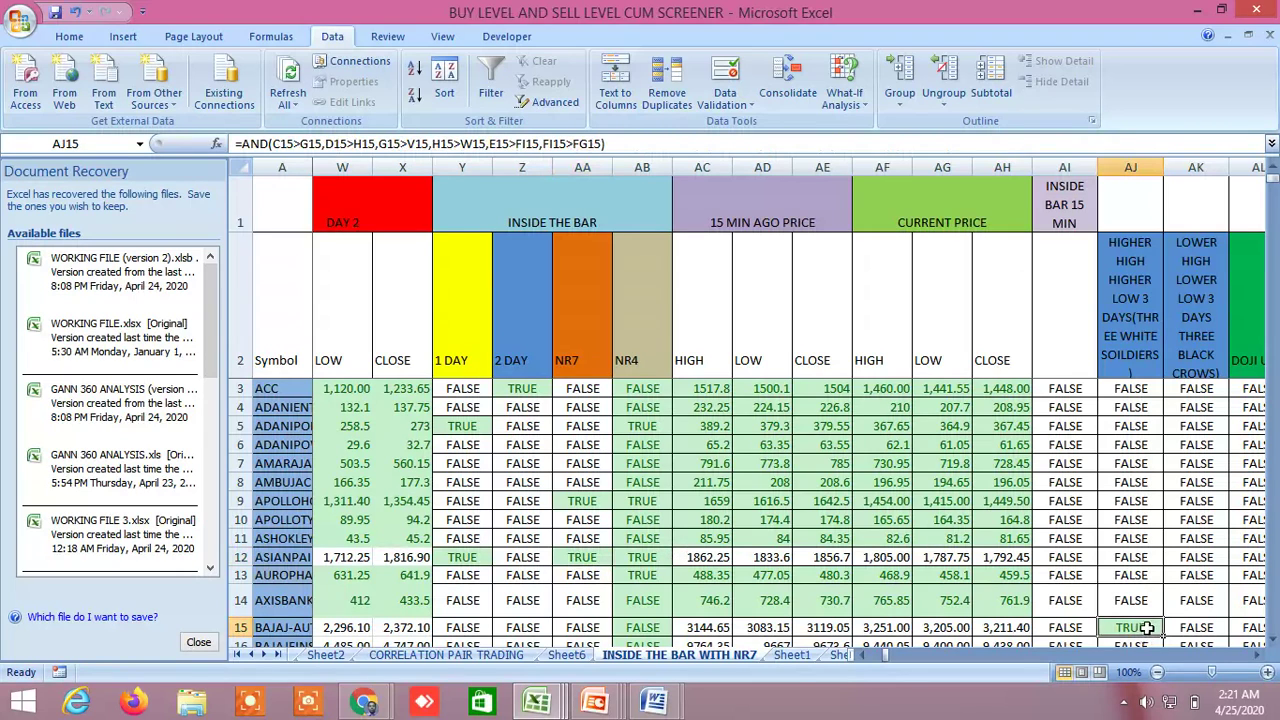
pyautogui.click(1258, 654)
pyautogui.click(1258, 654)
pyautogui.click(1258, 654)
pyautogui.click(1258, 654)
pyautogui.click(1258, 654)
pyautogui.click(1258, 654)
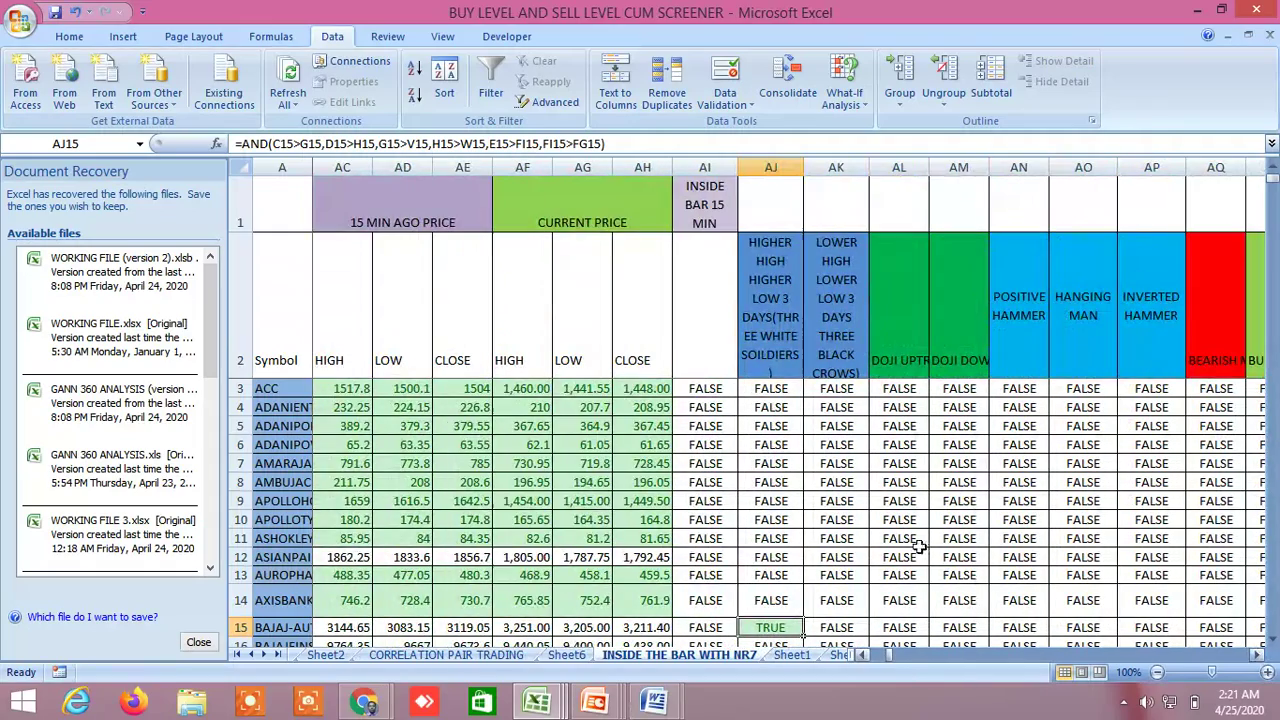
pyautogui.scroll(-4, 800, 505)
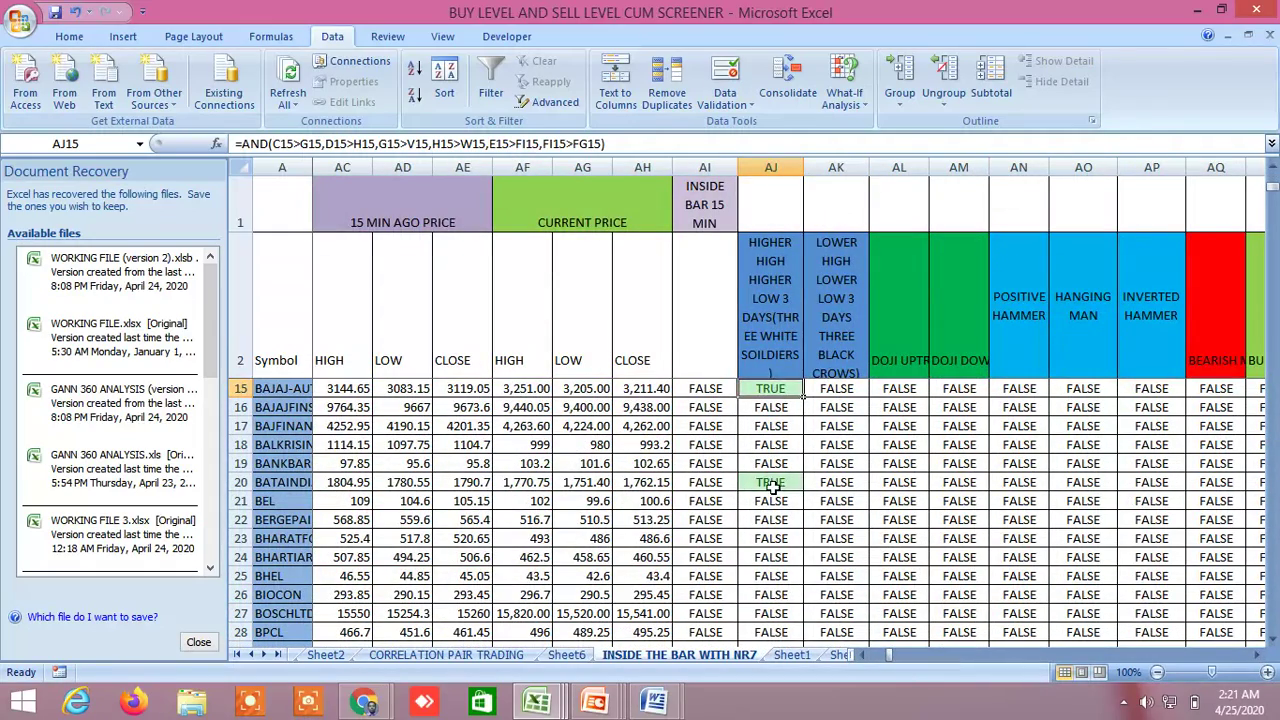
pyautogui.click(770, 484)
# Look down the stock list for three black crows signals and check the formula in the INDIGO row
pyautogui.scroll(-1, 942, 557)
pyautogui.scroll(-9, 940, 556)
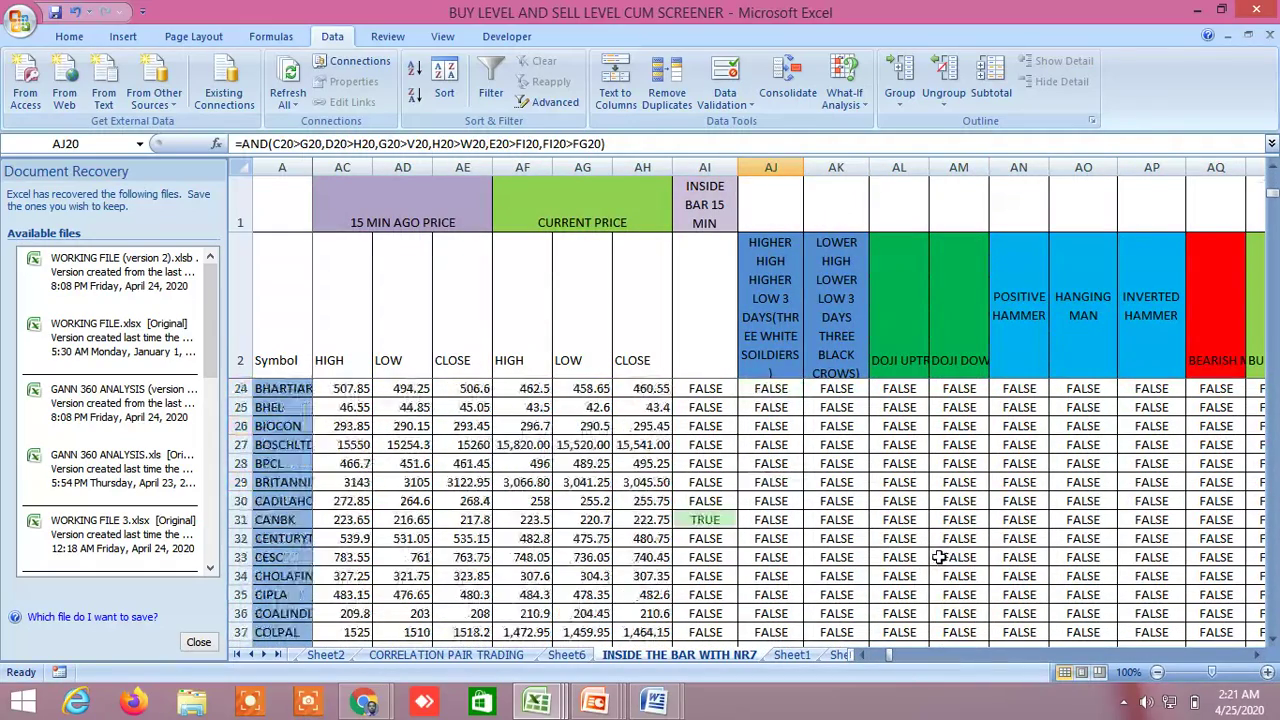
pyautogui.scroll(-3, 938, 556)
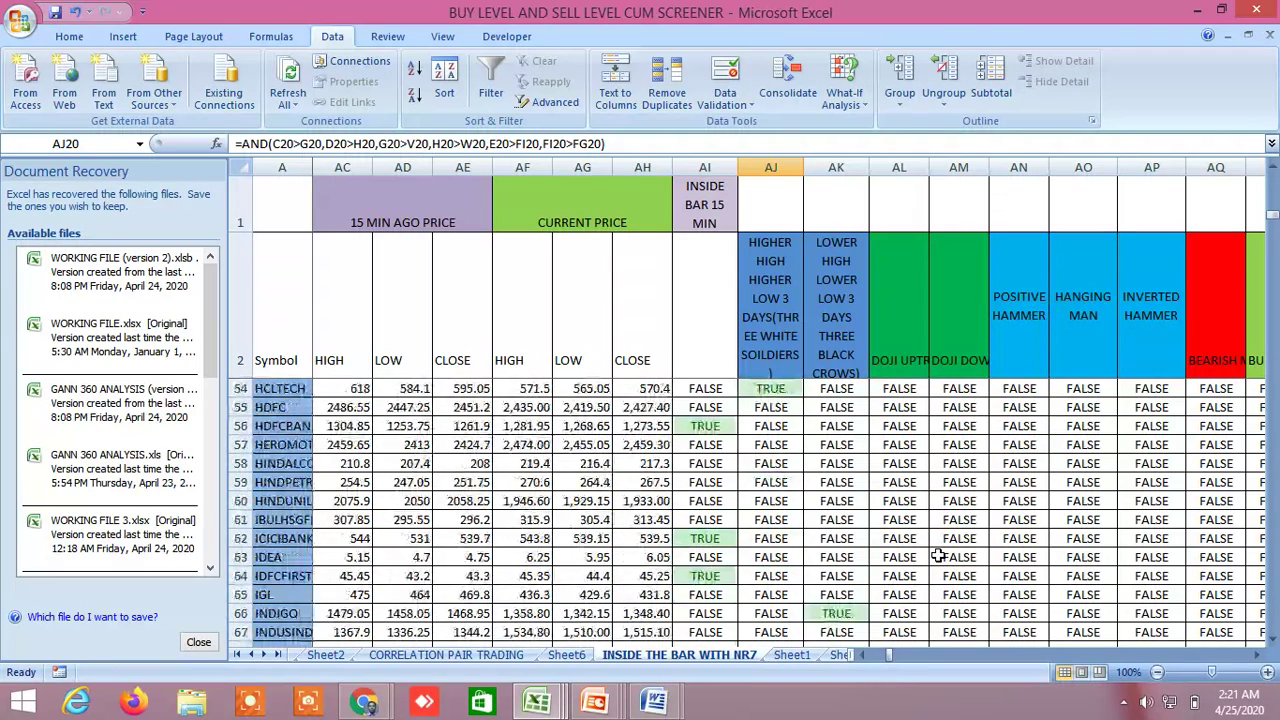
pyautogui.scroll(-1, 835, 562)
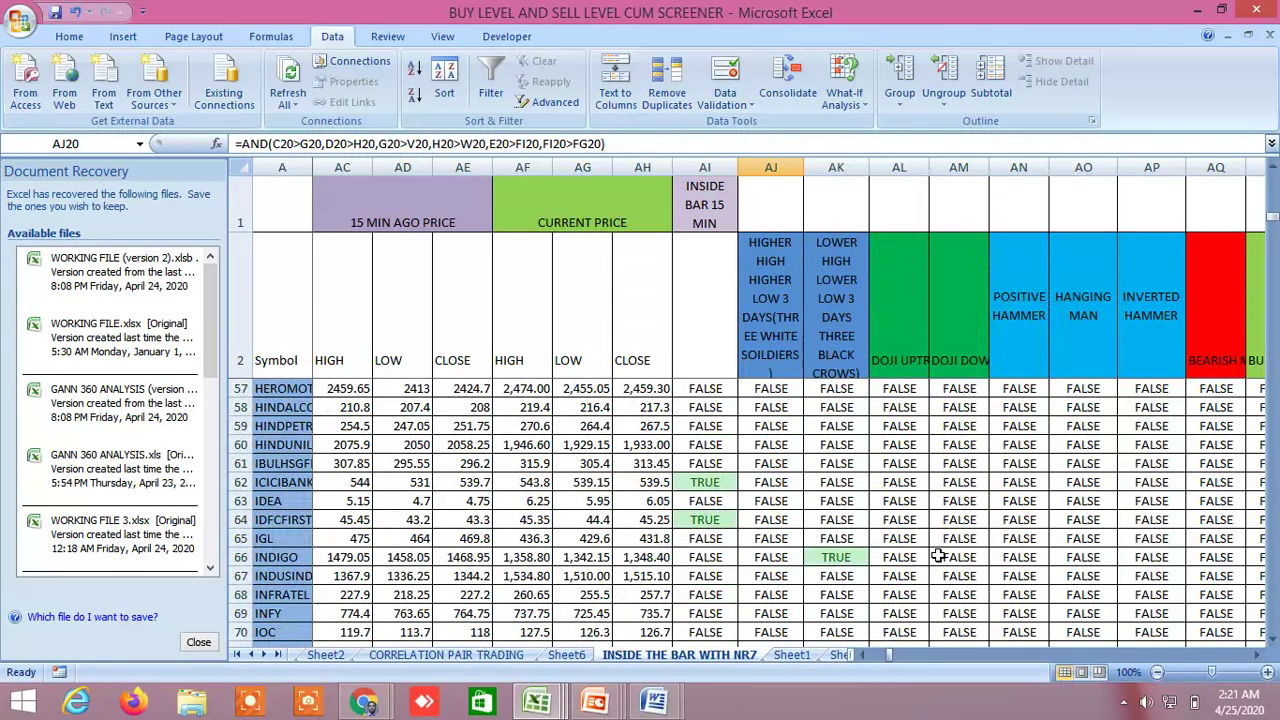
pyautogui.click(835, 558)
pyautogui.scroll(10, 971, 530)
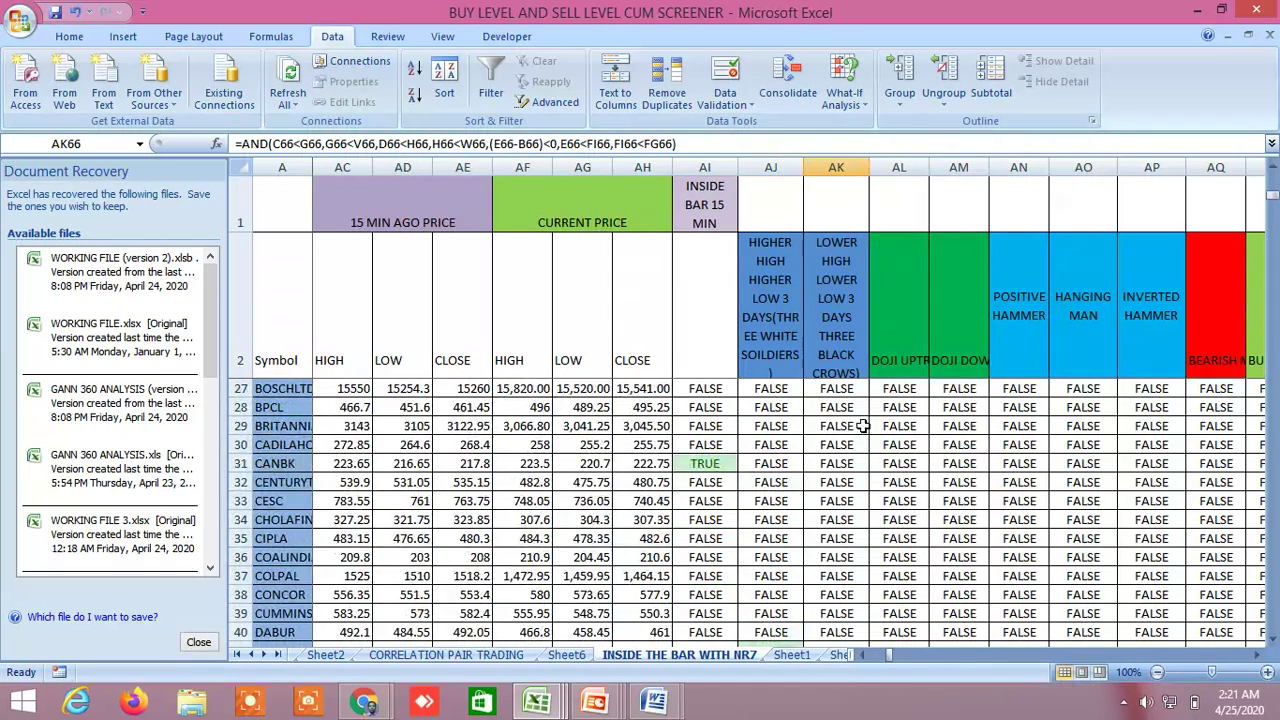
pyautogui.scroll(8, 862, 426)
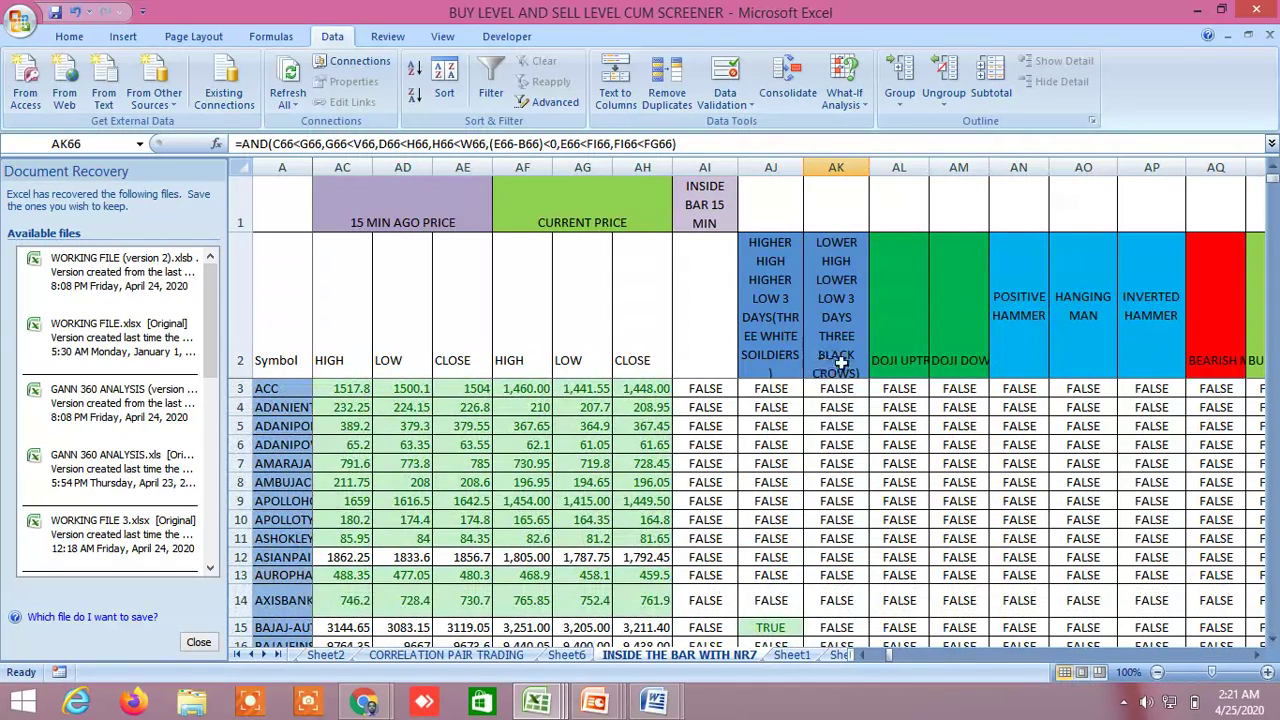
# Review the doji, hammer and hanging man columns down the stock list and check the INVERTED HAMMER formula in the NESTLEIND row
pyautogui.click(1261, 656)
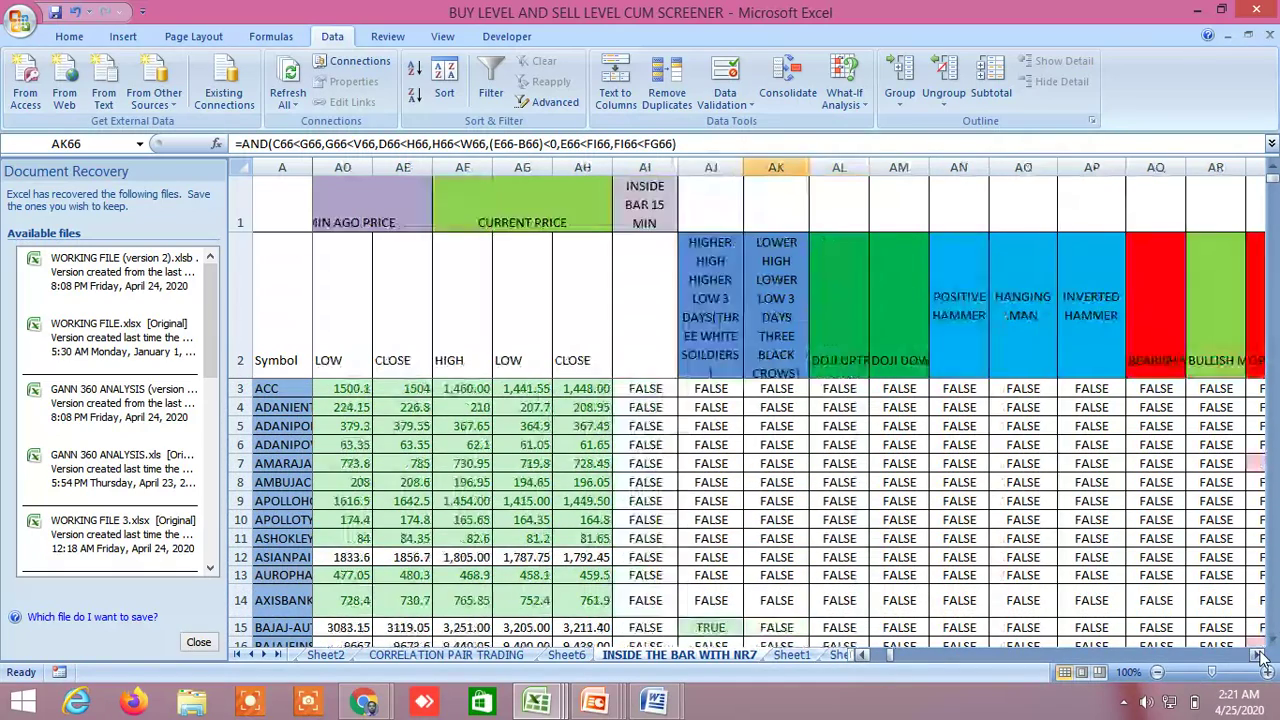
pyautogui.click(1261, 656)
pyautogui.click(1261, 656)
pyautogui.click(1261, 656)
pyautogui.click(1261, 656)
pyautogui.scroll(-8, 955, 555)
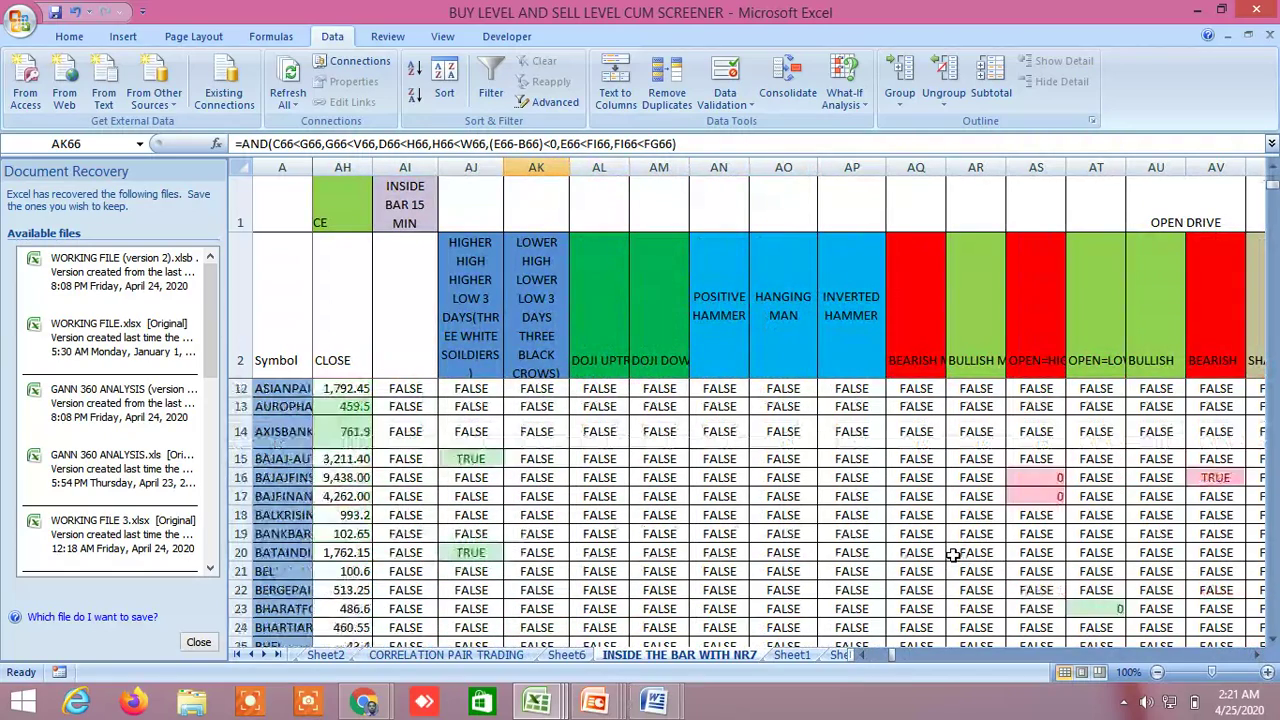
pyautogui.scroll(-13, 940, 553)
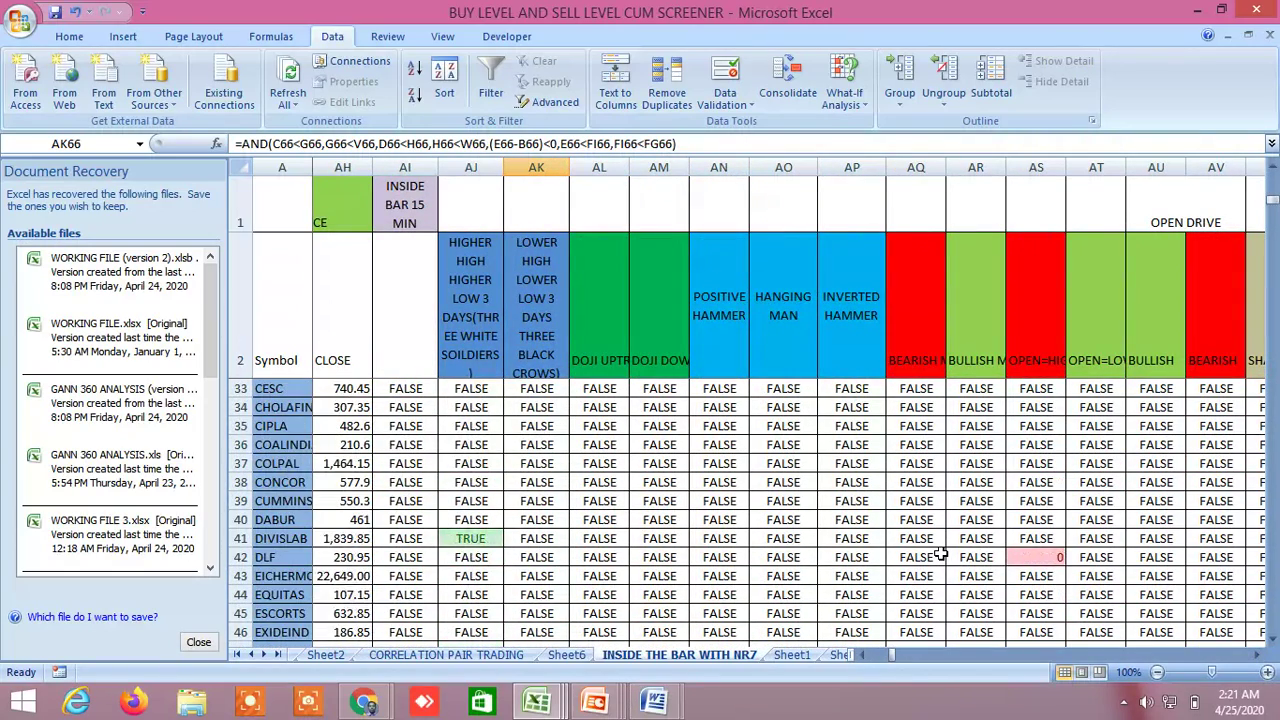
pyautogui.scroll(-7, 940, 553)
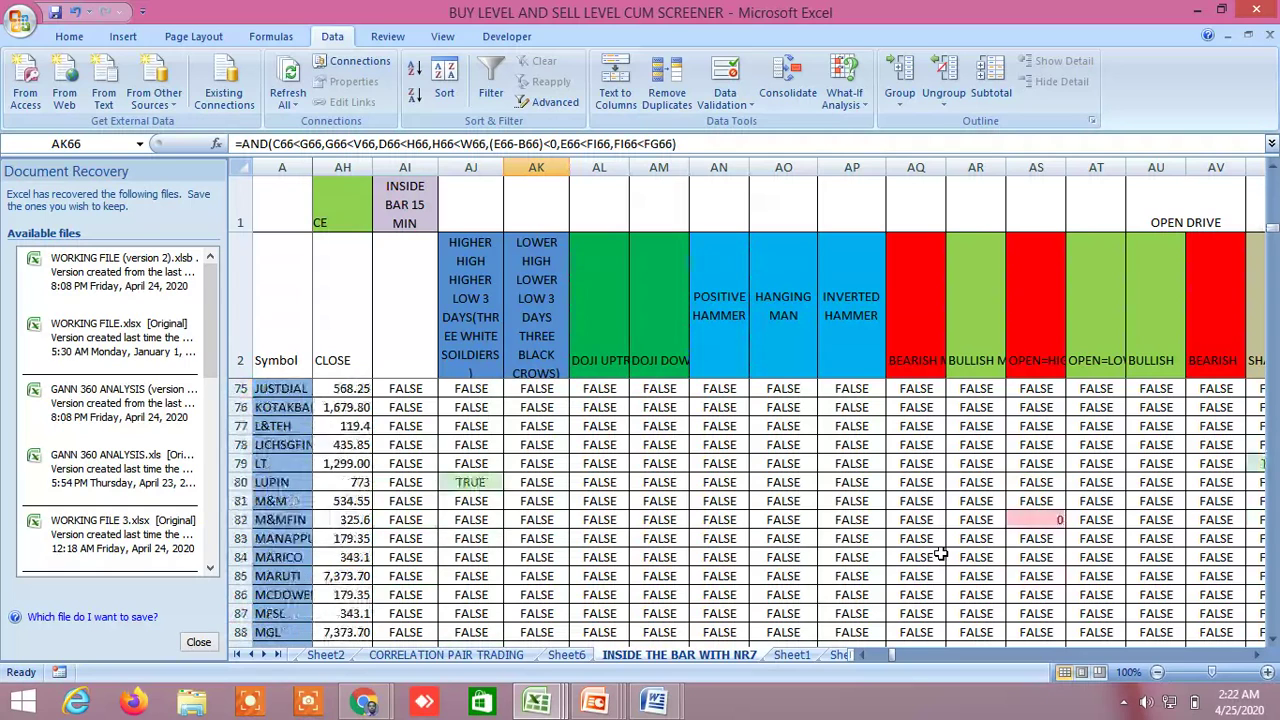
pyautogui.click(870, 540)
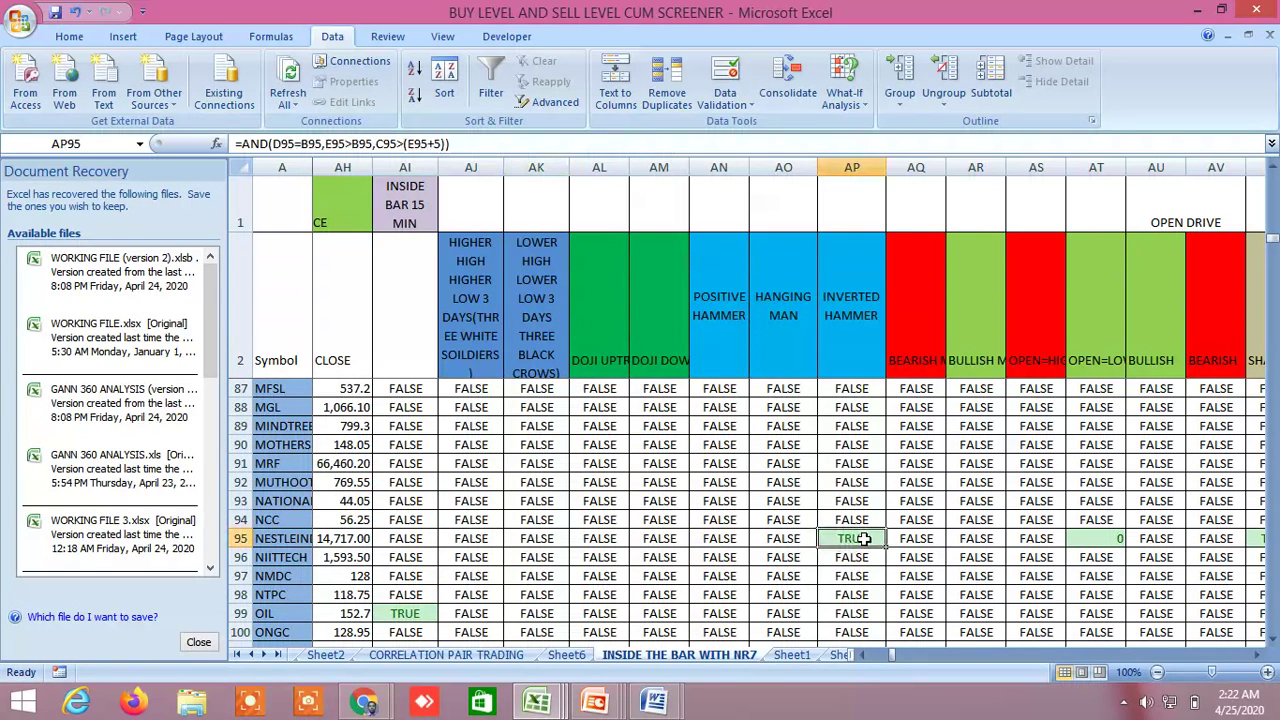
pyautogui.scroll(-1, 985, 560)
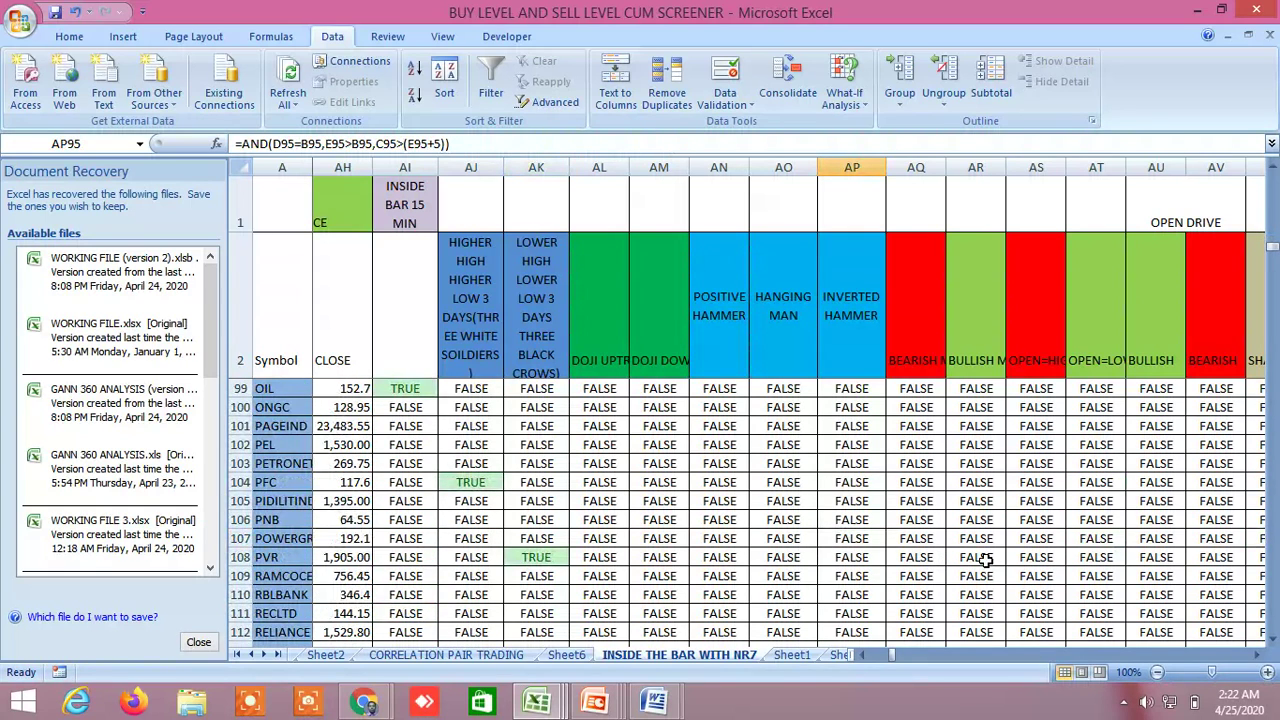
pyautogui.scroll(13, 985, 560)
pyautogui.scroll(18, 997, 519)
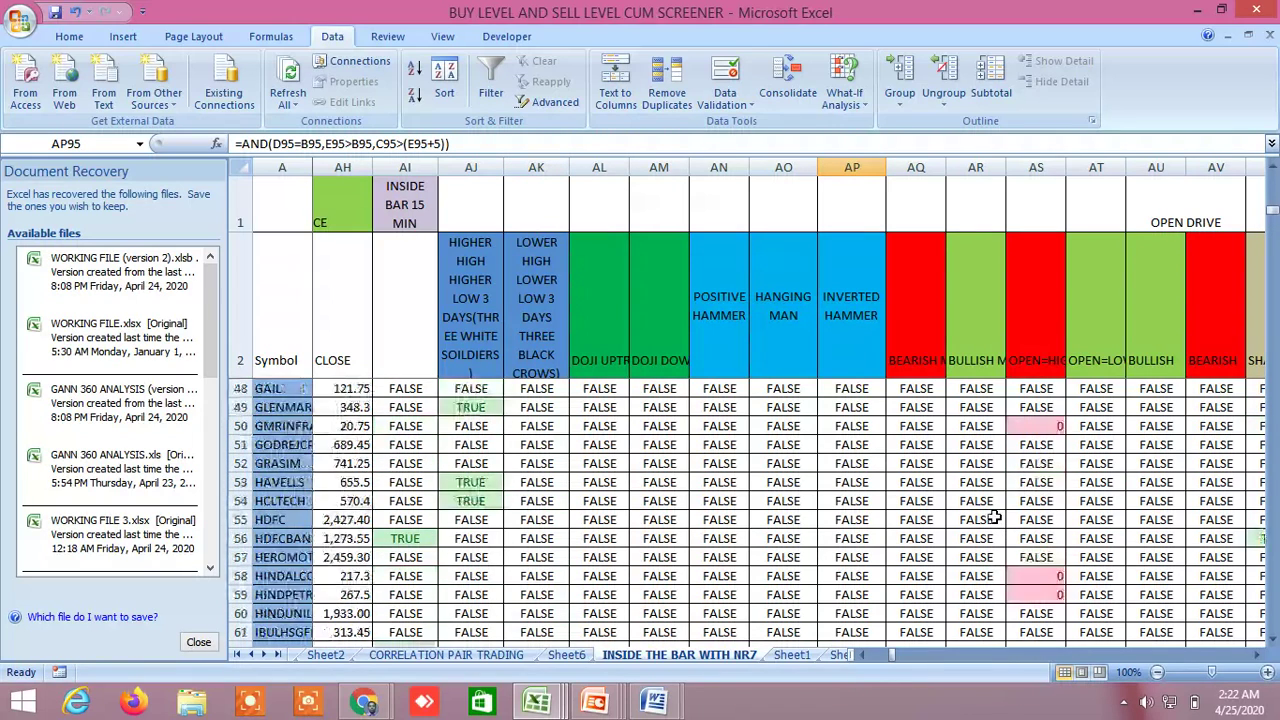
pyautogui.scroll(1, 970, 505)
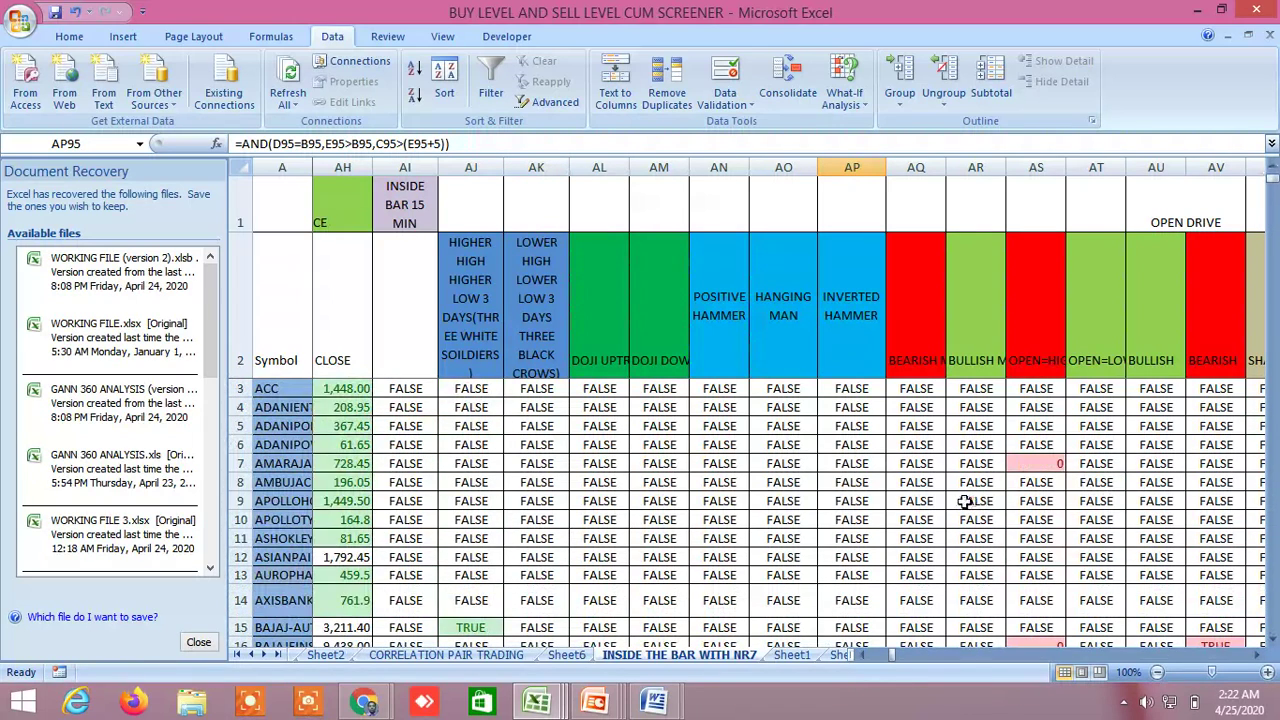
# View the OPEN DRIVE columns and check the BEARISH formula in the BAJAJFINSV row
pyautogui.click(1259, 654)
pyautogui.click(1259, 654)
pyautogui.click(1259, 654)
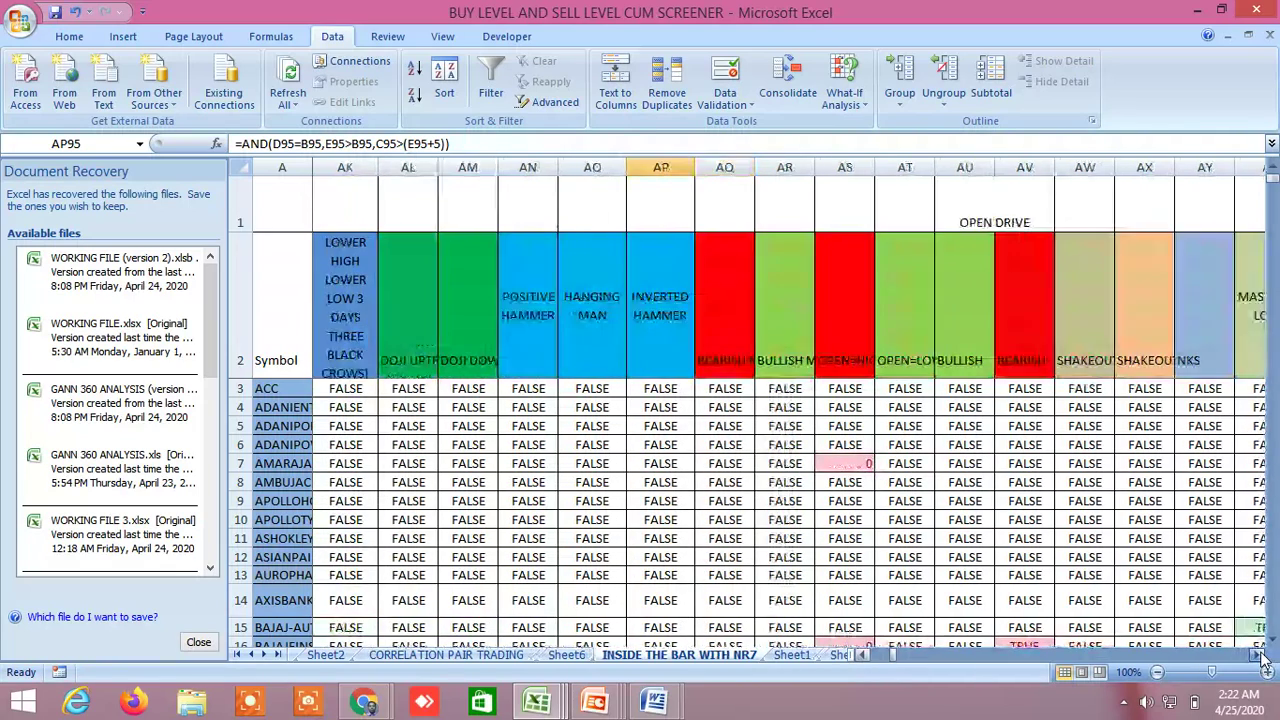
pyautogui.click(1259, 654)
pyautogui.click(1259, 654)
pyautogui.click(1259, 654)
pyautogui.scroll(-3, 900, 550)
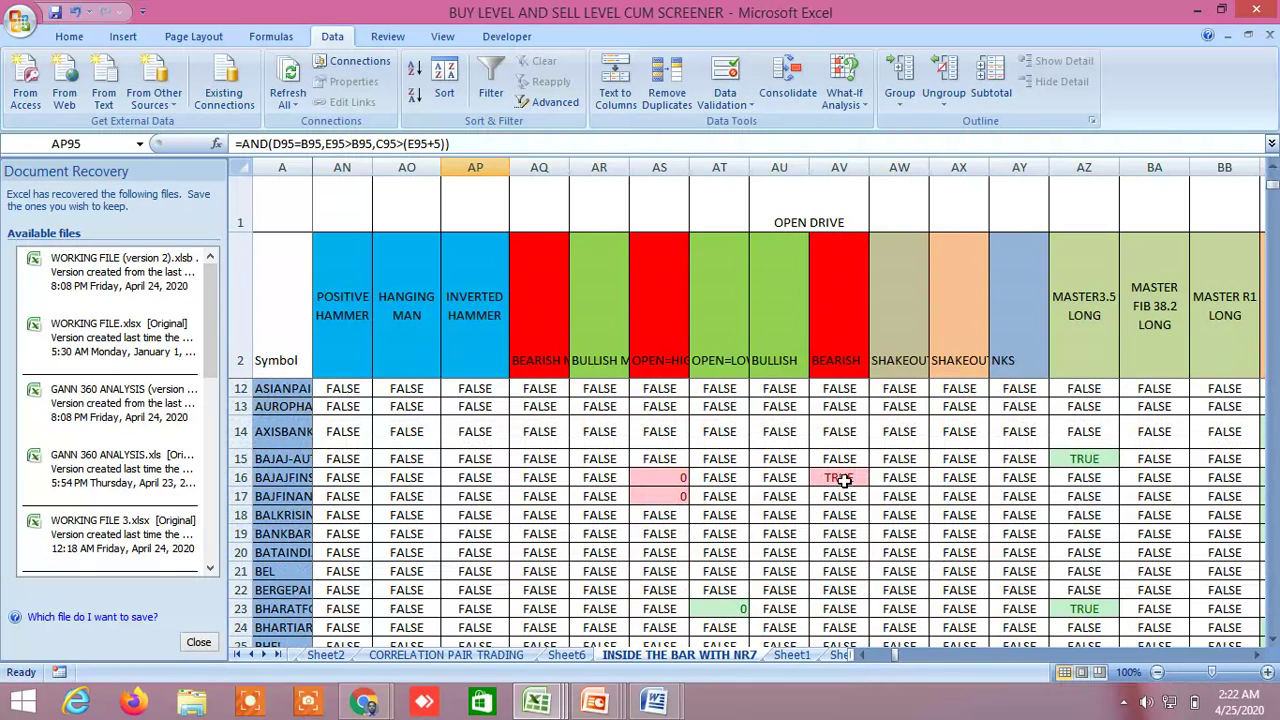
pyautogui.click(848, 477)
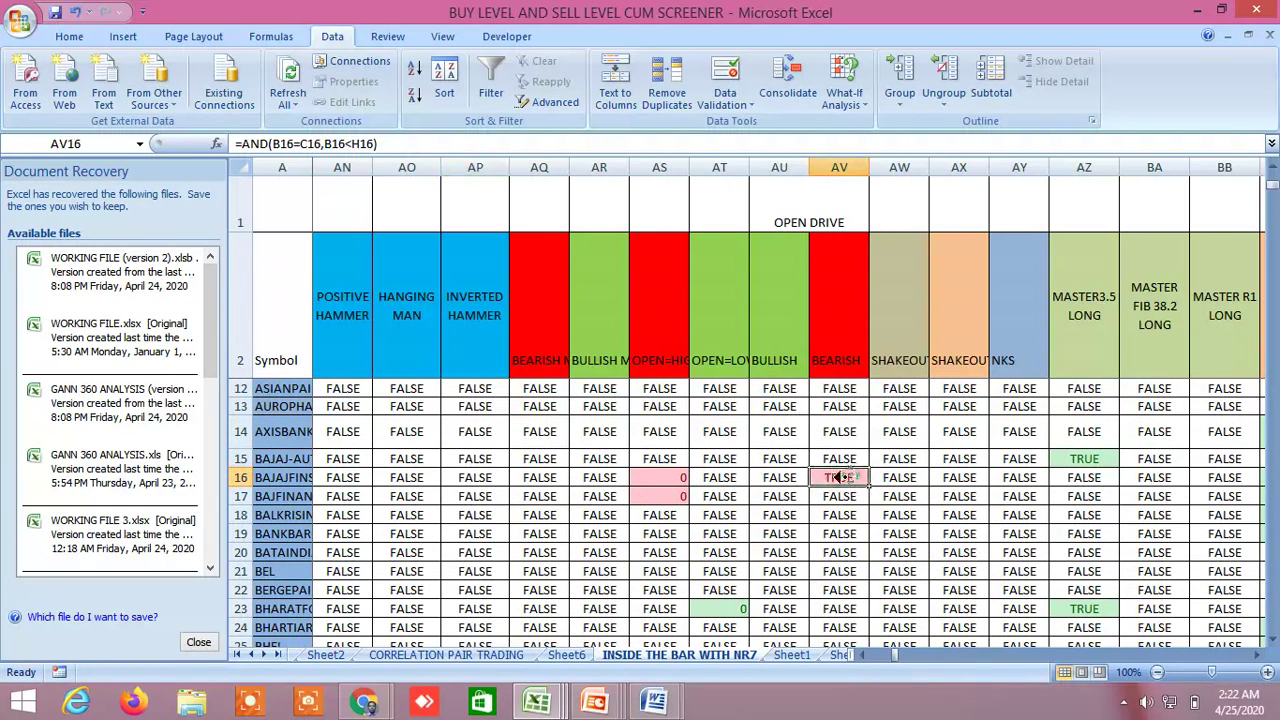
# Examine the SHAKEOUT, MASTER long and short, and bullish and bearish engulfing signal columns
pyautogui.hscroll(-2, 848, 477)
pyautogui.scroll(-1, 1013, 577)
pyautogui.hscroll(8, 1013, 577)
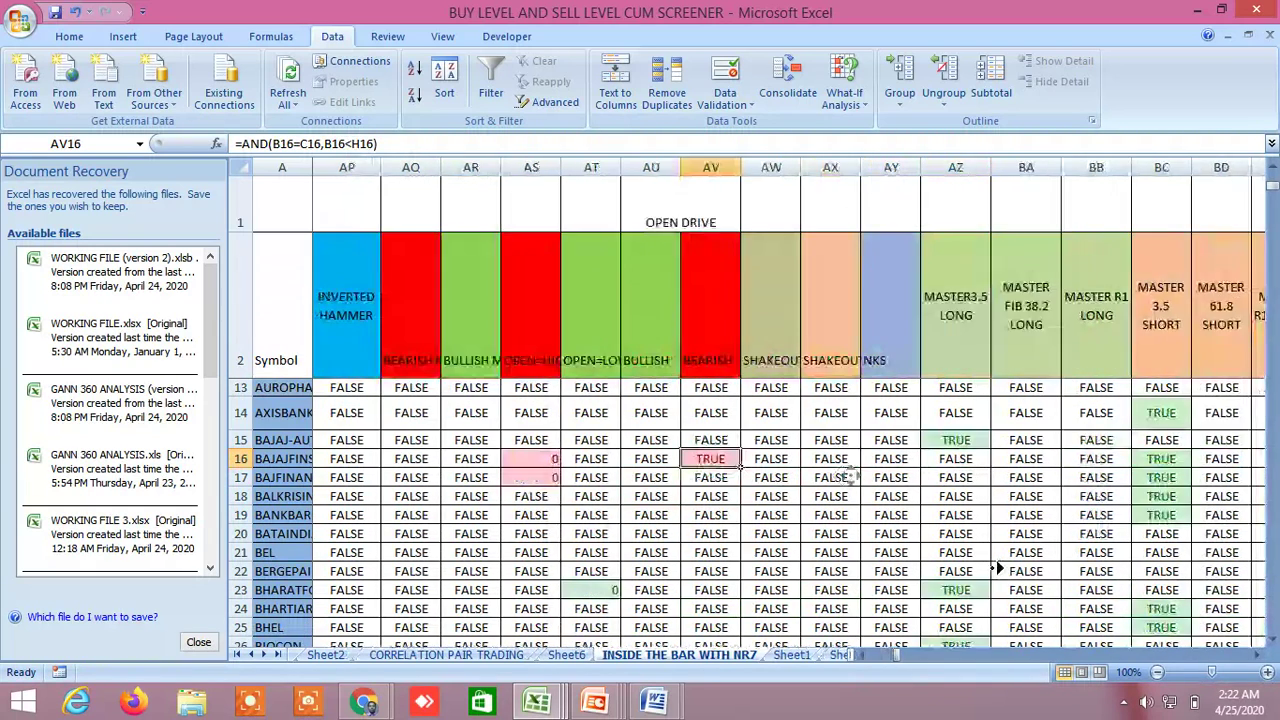
pyautogui.rightClick(805, 518)
pyautogui.rightClick(910, 538)
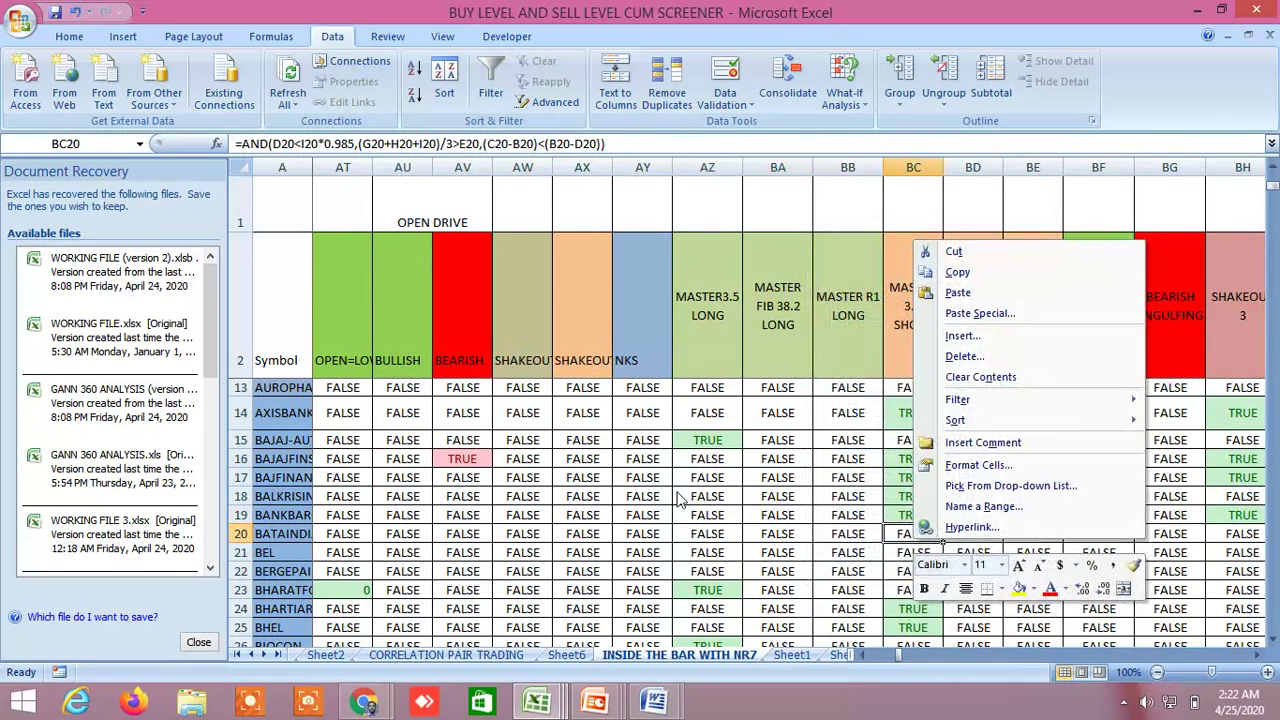
pyautogui.press('Escape')
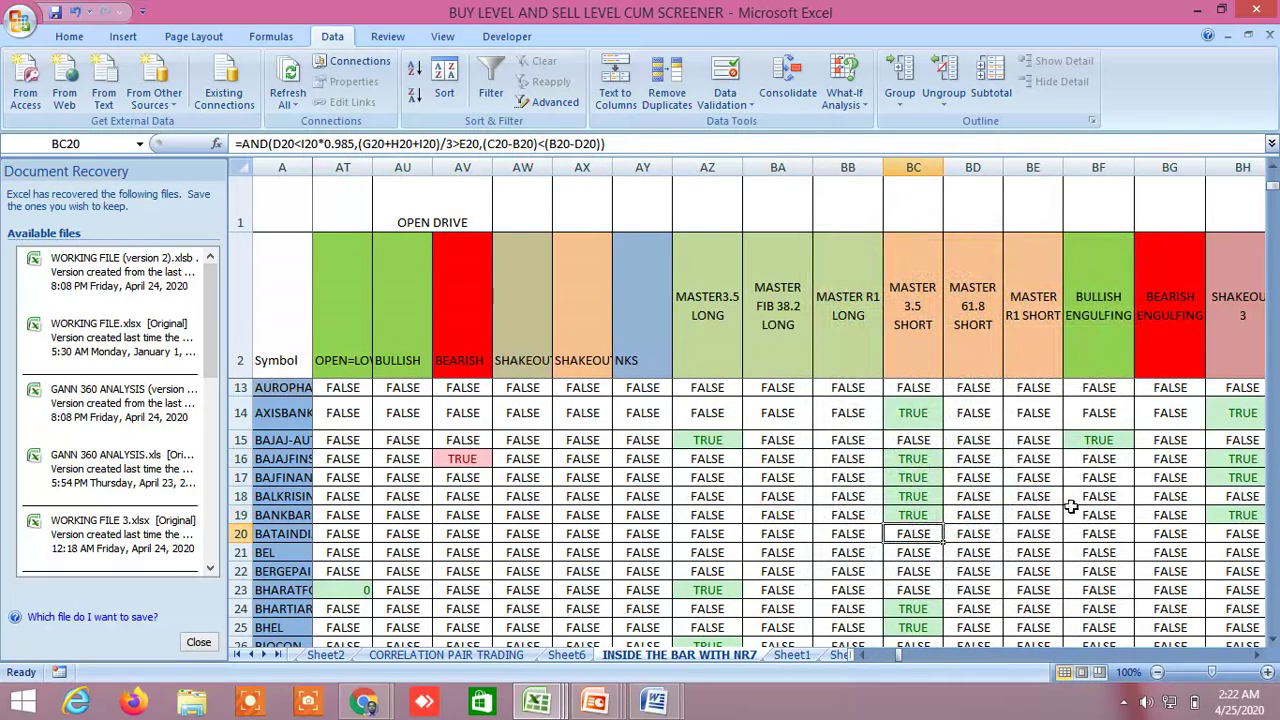
pyautogui.click(1258, 653)
pyautogui.click(1258, 653)
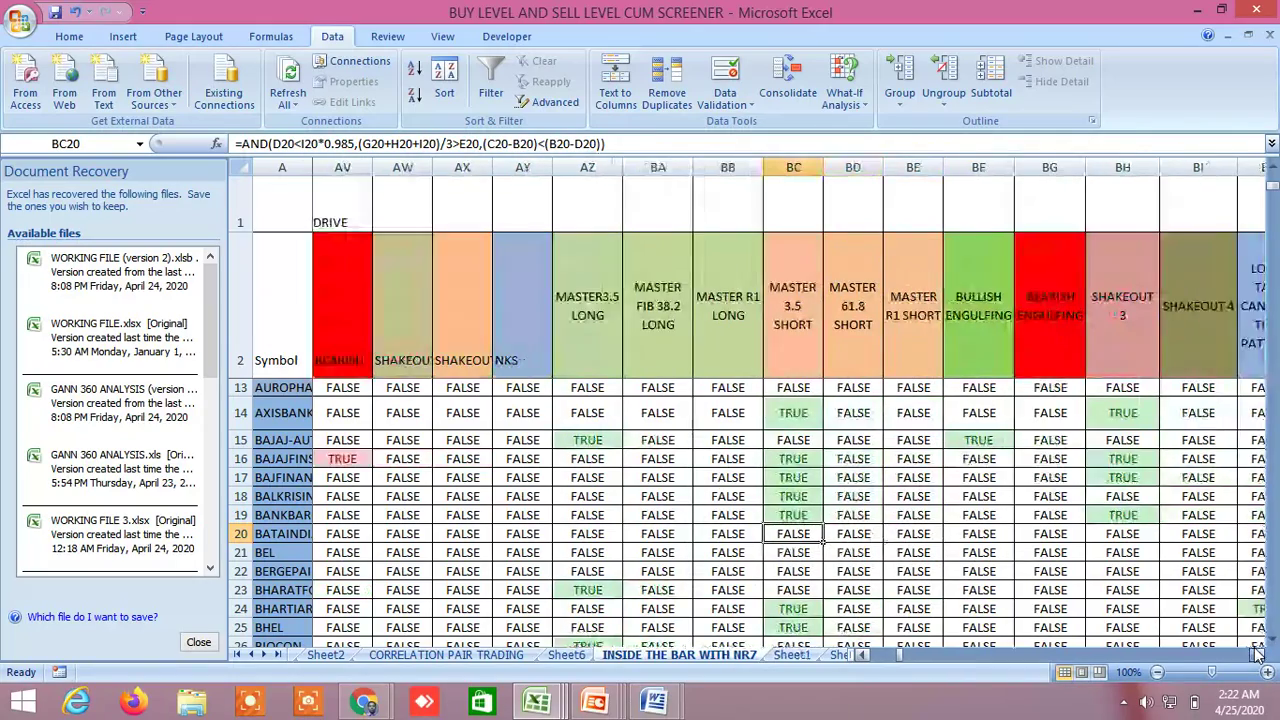
pyautogui.click(1258, 653)
pyautogui.click(1258, 653)
pyautogui.click(1258, 653)
pyautogui.click(1258, 653)
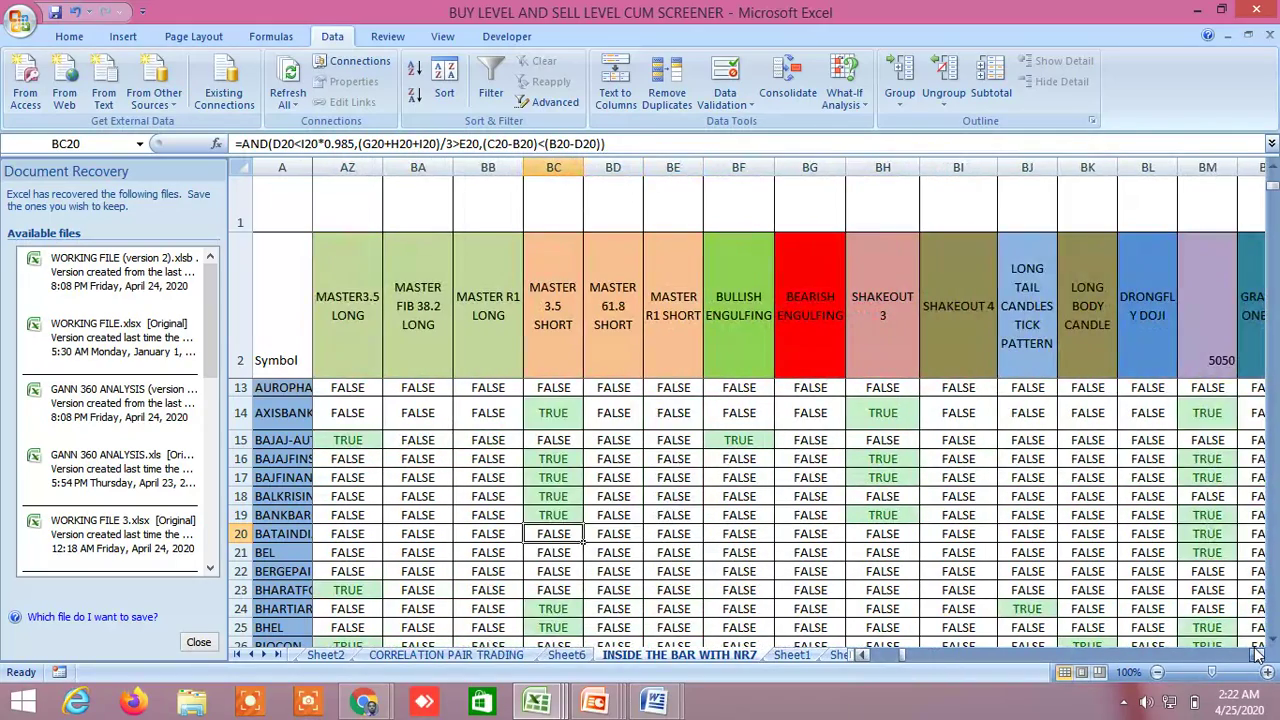
# Look through the long body candle, doji, 5050, morning star, evening star and reversal pattern columns
pyautogui.click(1258, 653)
pyautogui.click(1258, 653)
pyautogui.click(1258, 653)
pyautogui.click(1258, 653)
pyautogui.click(1258, 653)
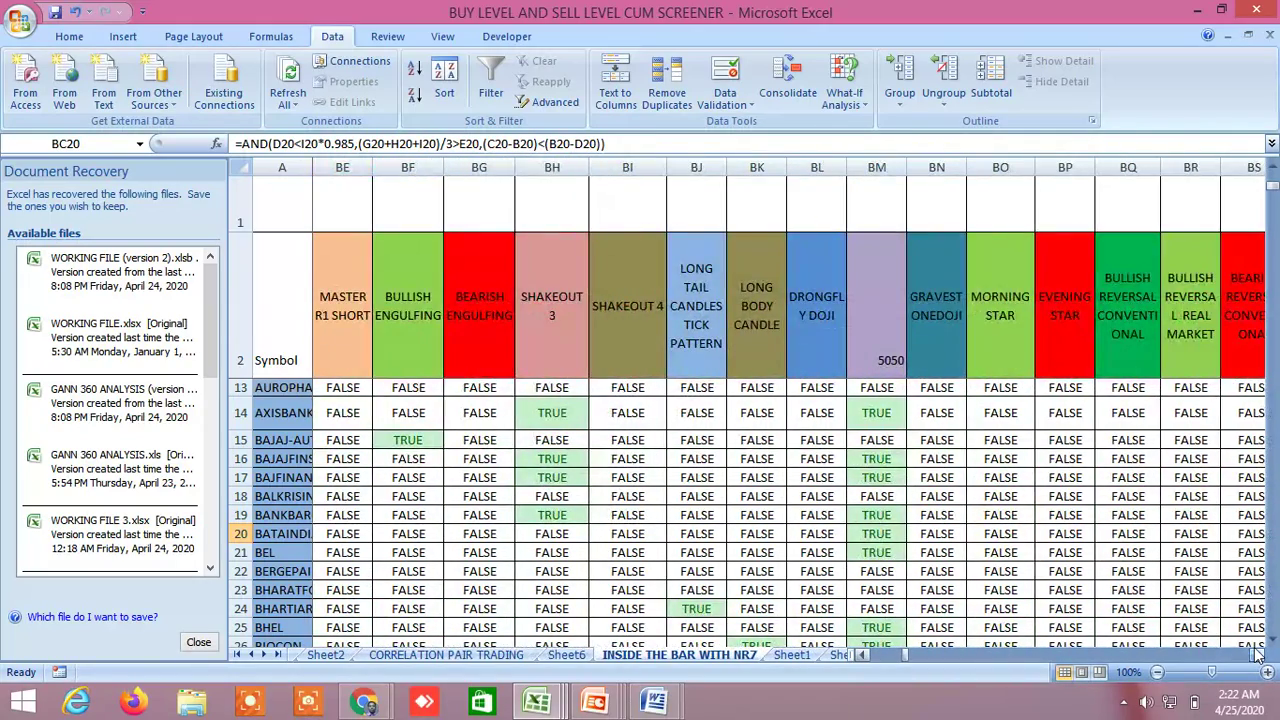
pyautogui.click(1258, 653)
pyautogui.click(1258, 653)
pyautogui.click(1258, 653)
pyautogui.click(1258, 653)
pyautogui.click(1258, 653)
pyautogui.click(1258, 653)
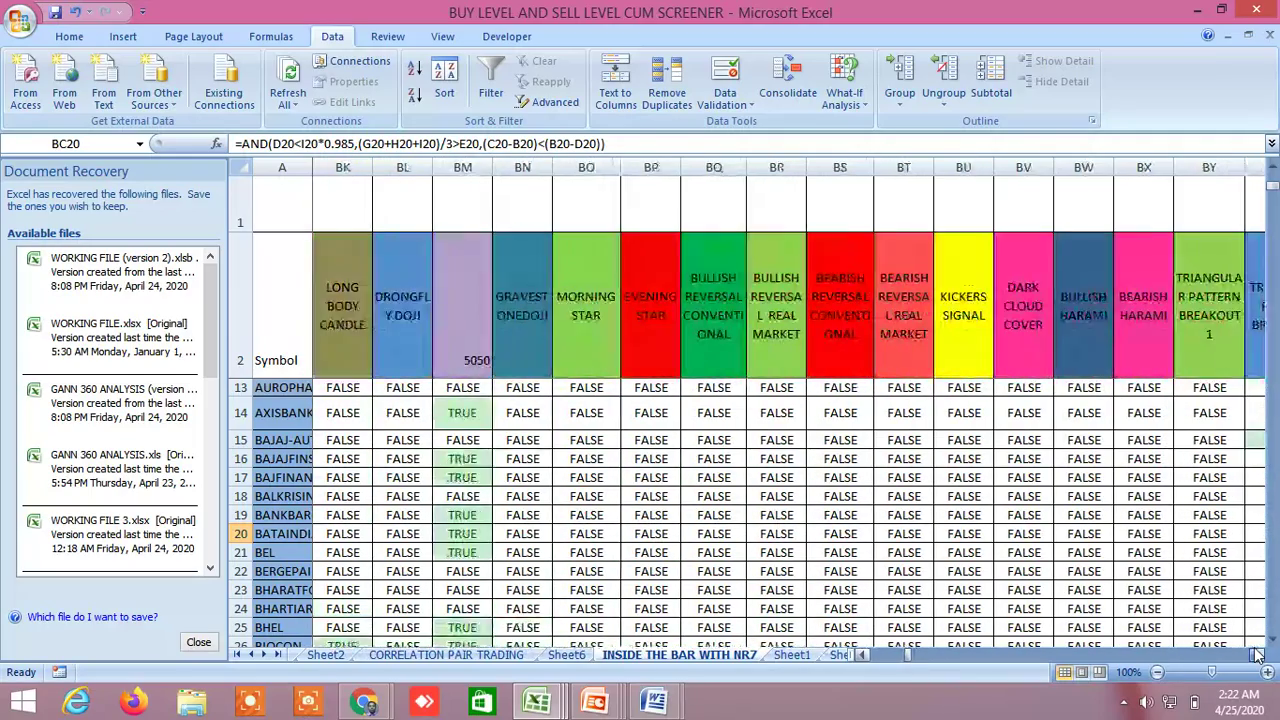
# View the kickers signal, dark cloud cover, harami and triangular pattern breakout columns
pyautogui.click(1258, 653)
pyautogui.click(1258, 653)
pyautogui.click(1258, 653)
pyautogui.click(1258, 653)
pyautogui.click(1258, 653)
pyautogui.click(1258, 653)
pyautogui.click(1258, 653)
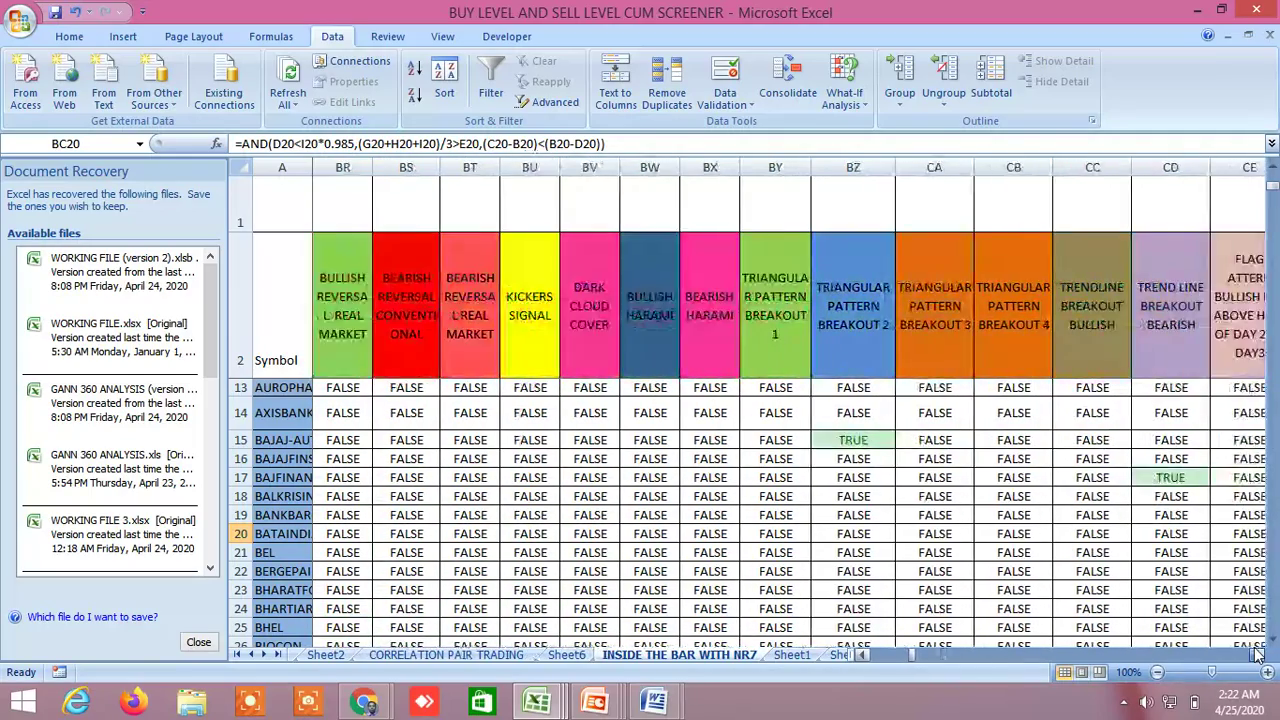
# View the trendline breakout, flag pattern, W pattern, double top and double bottom columns
pyautogui.click(1258, 653)
pyautogui.click(1258, 653)
pyautogui.click(1258, 653)
pyautogui.click(1258, 653)
pyautogui.click(1258, 653)
pyautogui.click(1258, 653)
pyautogui.click(1258, 653)
pyautogui.click(1258, 653)
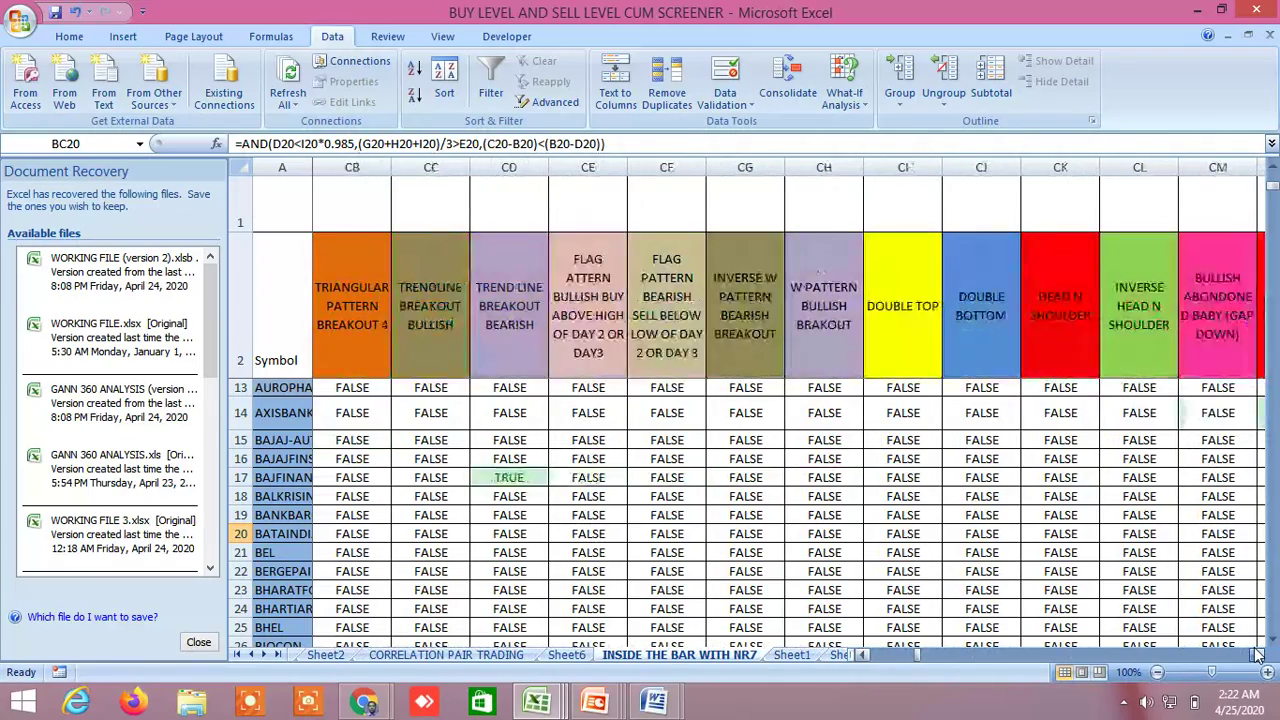
# View the head n shoulder, abandoned baby, butterfly, cup and handle and piercing pattern columns
pyautogui.click(1258, 653)
pyautogui.click(1258, 653)
pyautogui.click(1258, 653)
pyautogui.click(1258, 653)
pyautogui.click(1258, 653)
pyautogui.click(1258, 653)
pyautogui.click(1258, 653)
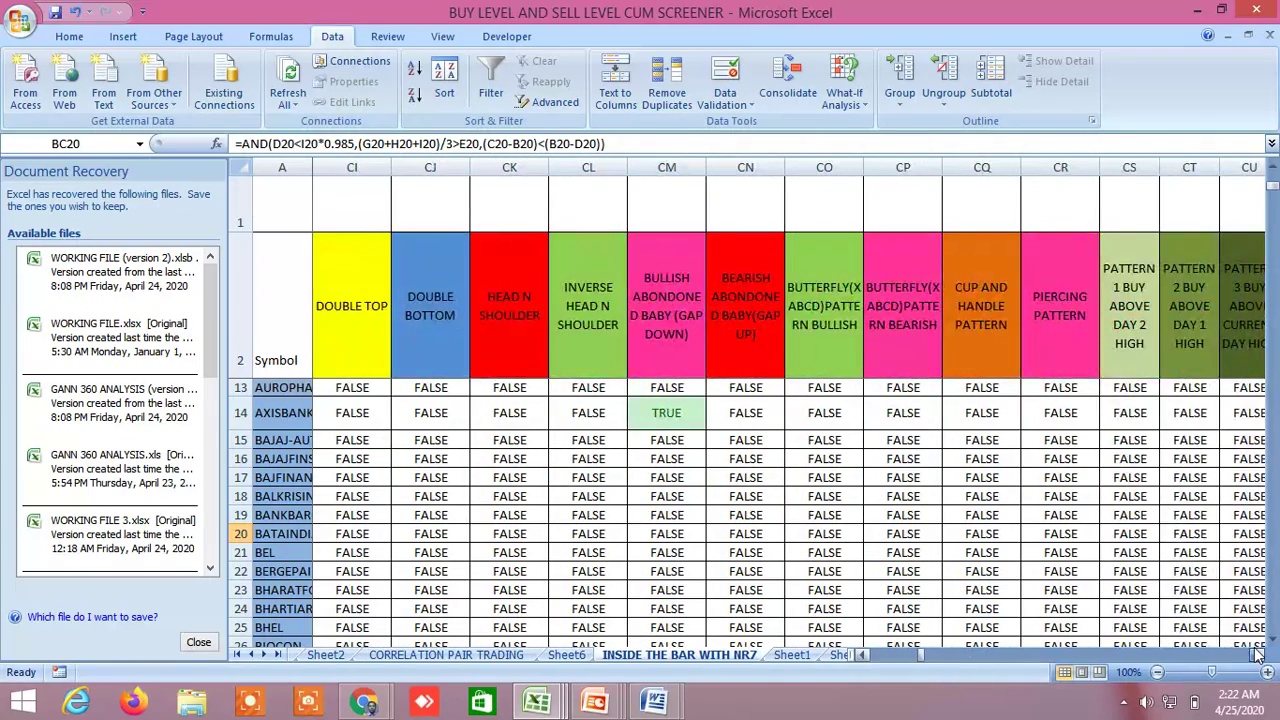
# View the Pattern 1 to Pattern 7 buy and sell signal columns of the screener
pyautogui.click(1258, 653)
pyautogui.click(1258, 653)
pyautogui.click(1258, 653)
pyautogui.click(1258, 653)
pyautogui.click(1258, 653)
pyautogui.click(1258, 653)
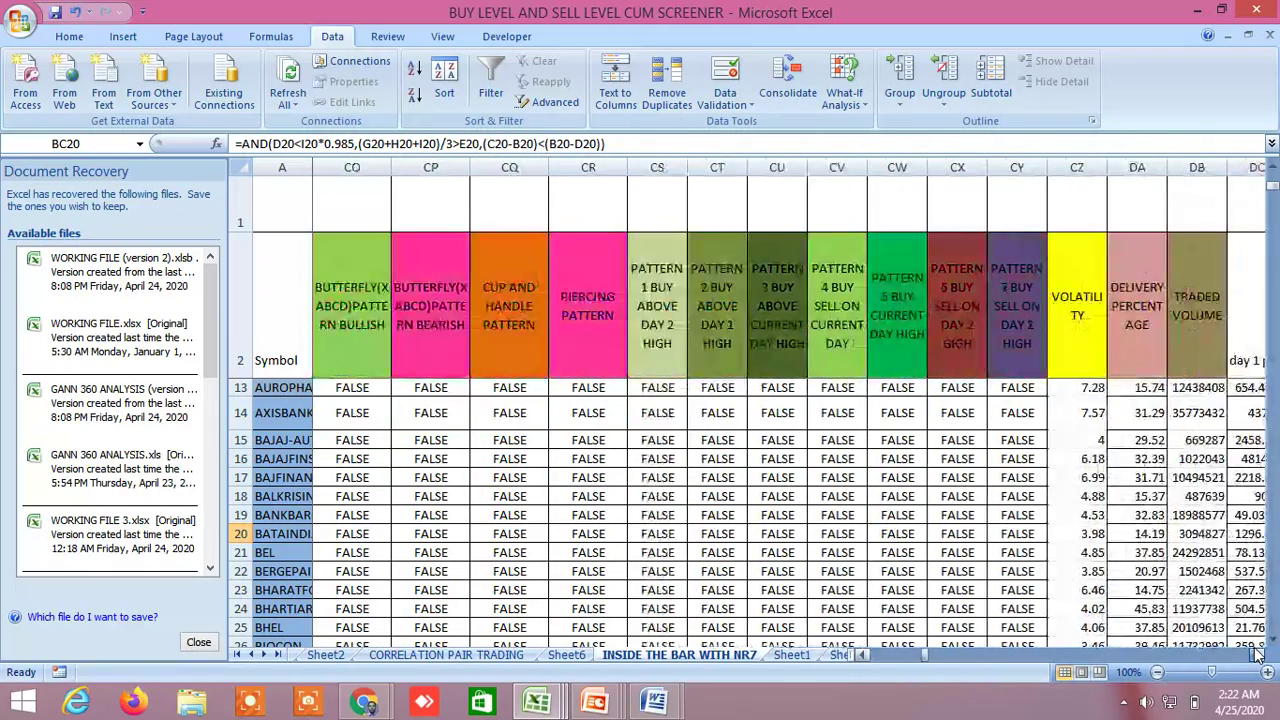
# View the volatility, delivery percentage and traded volume columns
pyautogui.click(1258, 653)
pyautogui.click(1258, 653)
pyautogui.click(1258, 653)
pyautogui.click(1258, 653)
pyautogui.click(1258, 653)
pyautogui.click(1258, 653)
pyautogui.click(1258, 653)
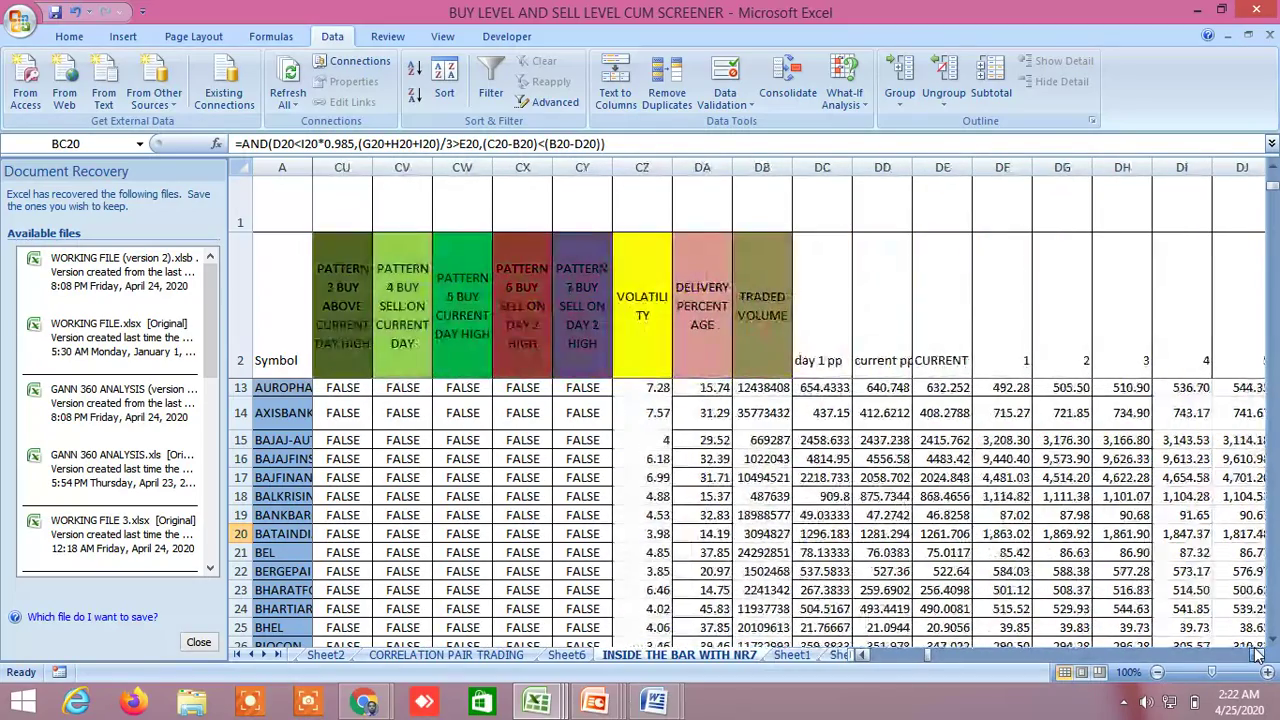
# Look through the day 1 pp, current pp and numbered daily value columns
pyautogui.click(1258, 653)
pyautogui.click(1258, 653)
pyautogui.click(1258, 653)
pyautogui.click(1258, 653)
pyautogui.click(1258, 653)
pyautogui.click(1258, 653)
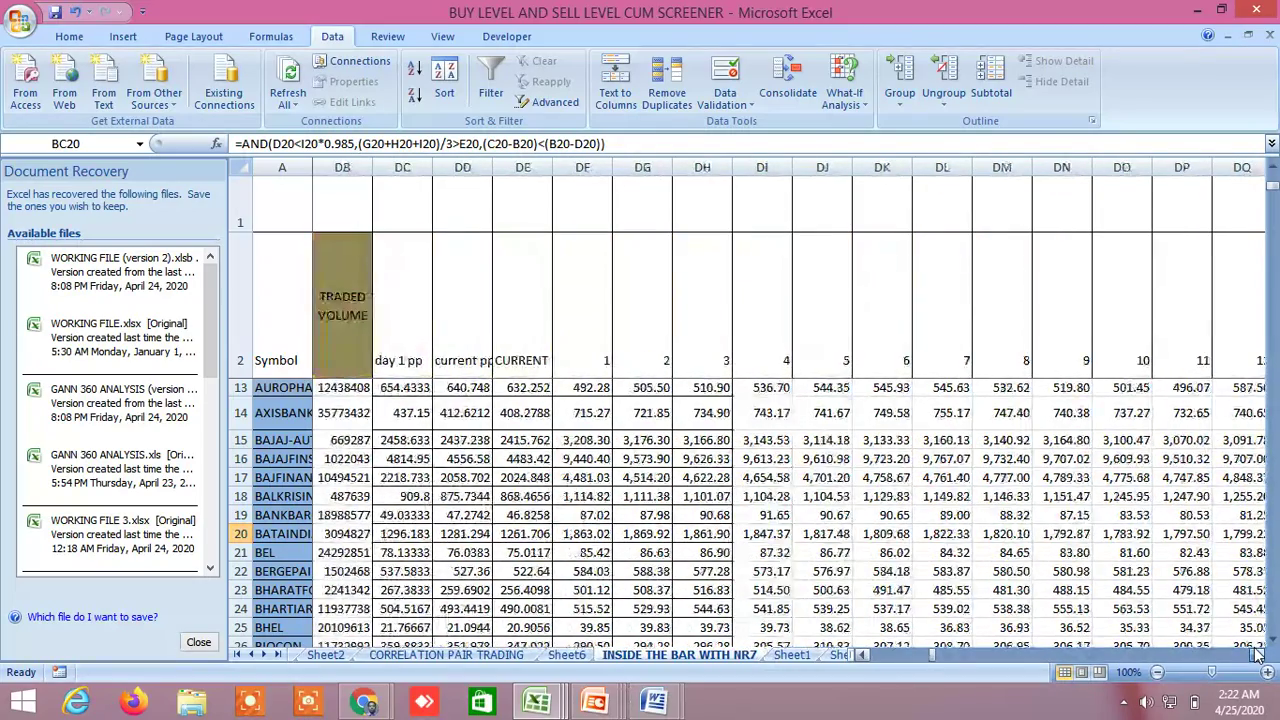
pyautogui.click(1258, 653)
pyautogui.click(1258, 653)
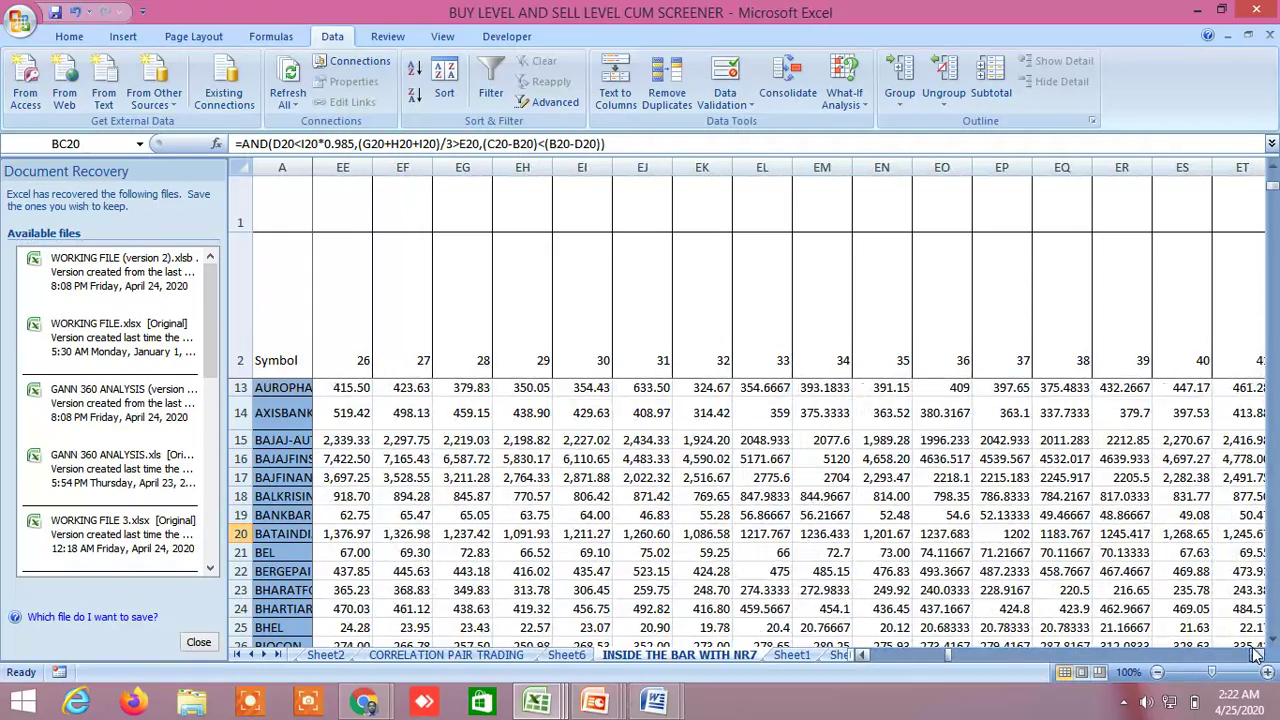
# Look down the symbol rows to the commodity, Bank Nifty, Nifty and futures entries
pyautogui.scroll(-19, 633, 608)
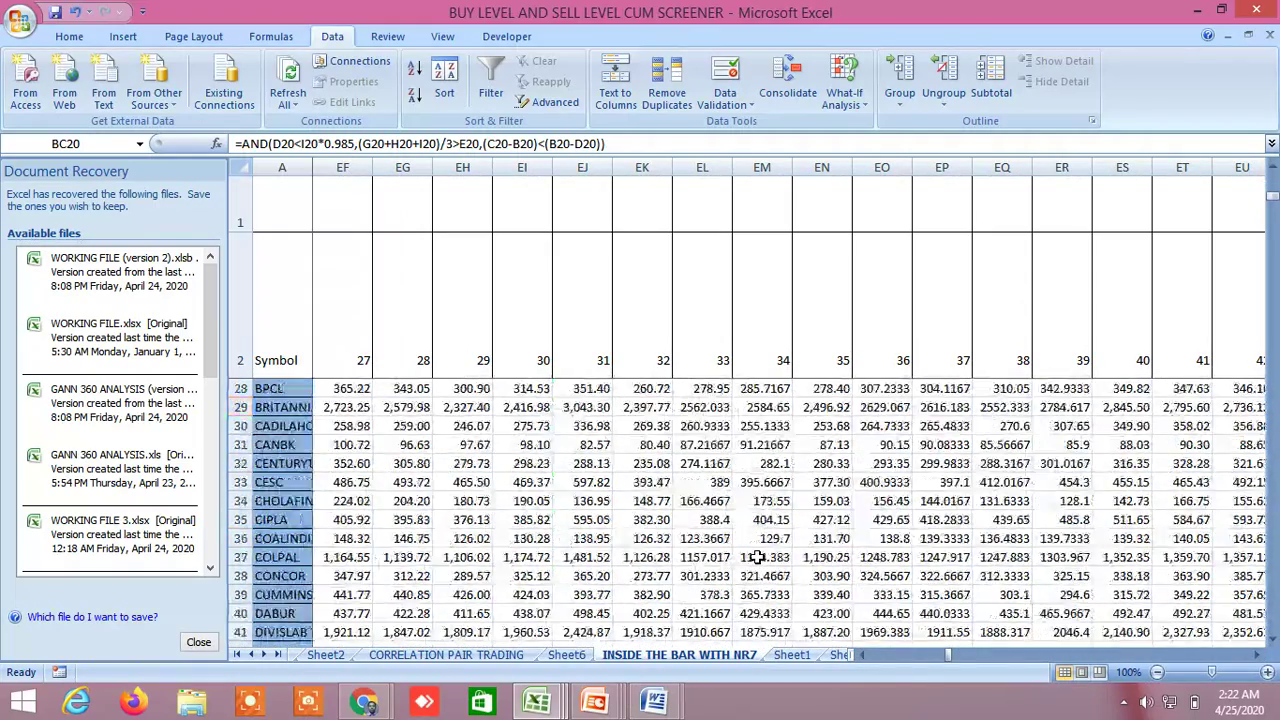
pyautogui.scroll(-18, 757, 557)
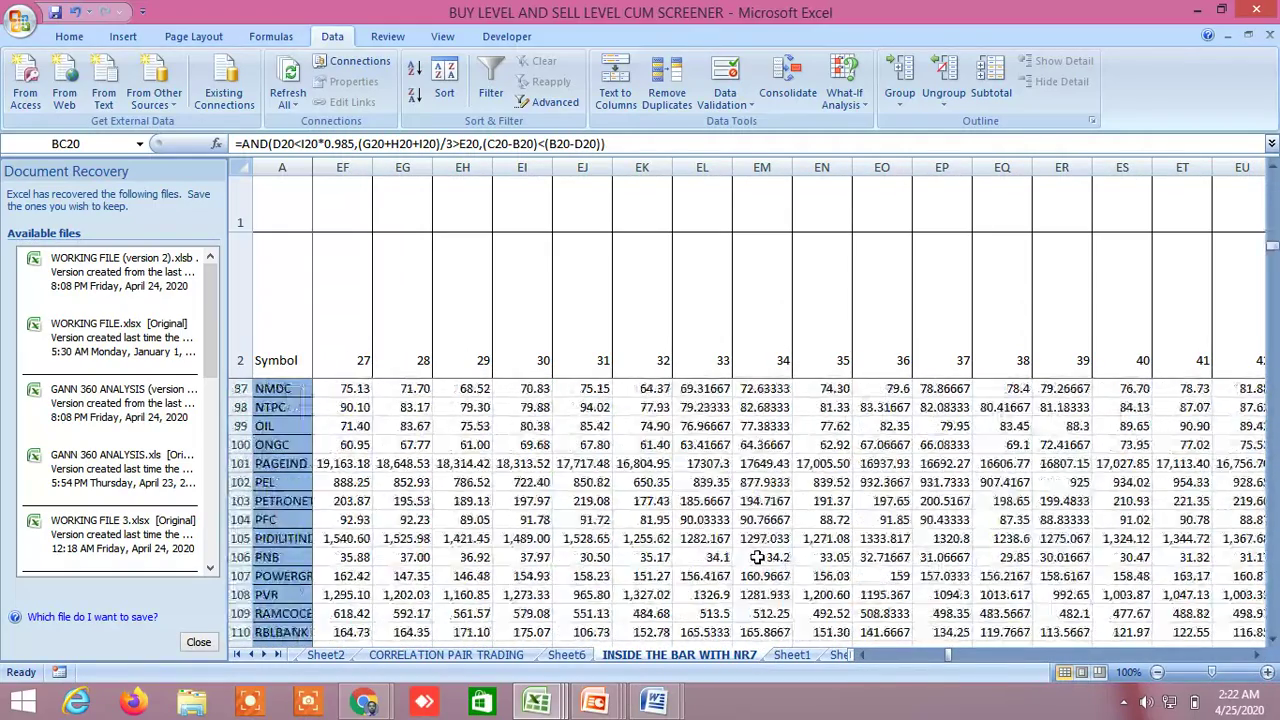
pyautogui.scroll(-8, 757, 557)
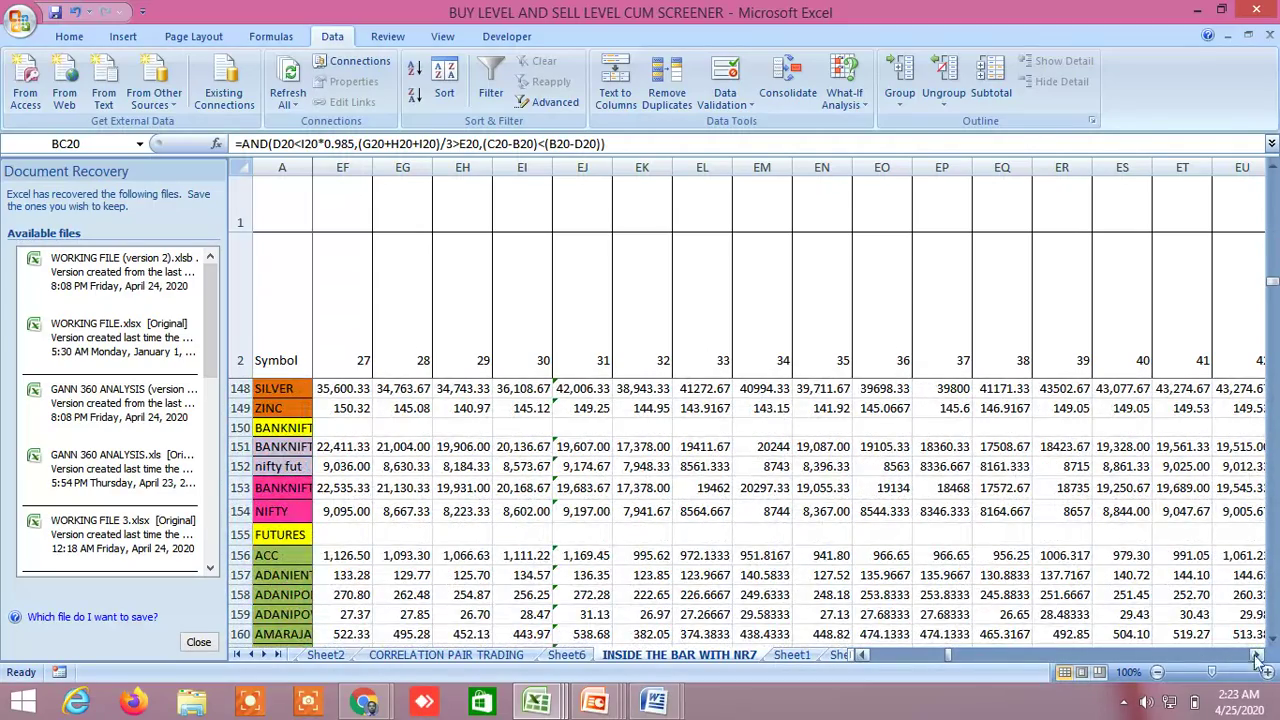
# View the 52-week high and low, MA and EMA 5, 20 and 50, MAX 25 and MIN 25 columns
pyautogui.hscroll(8, 1259, 659)
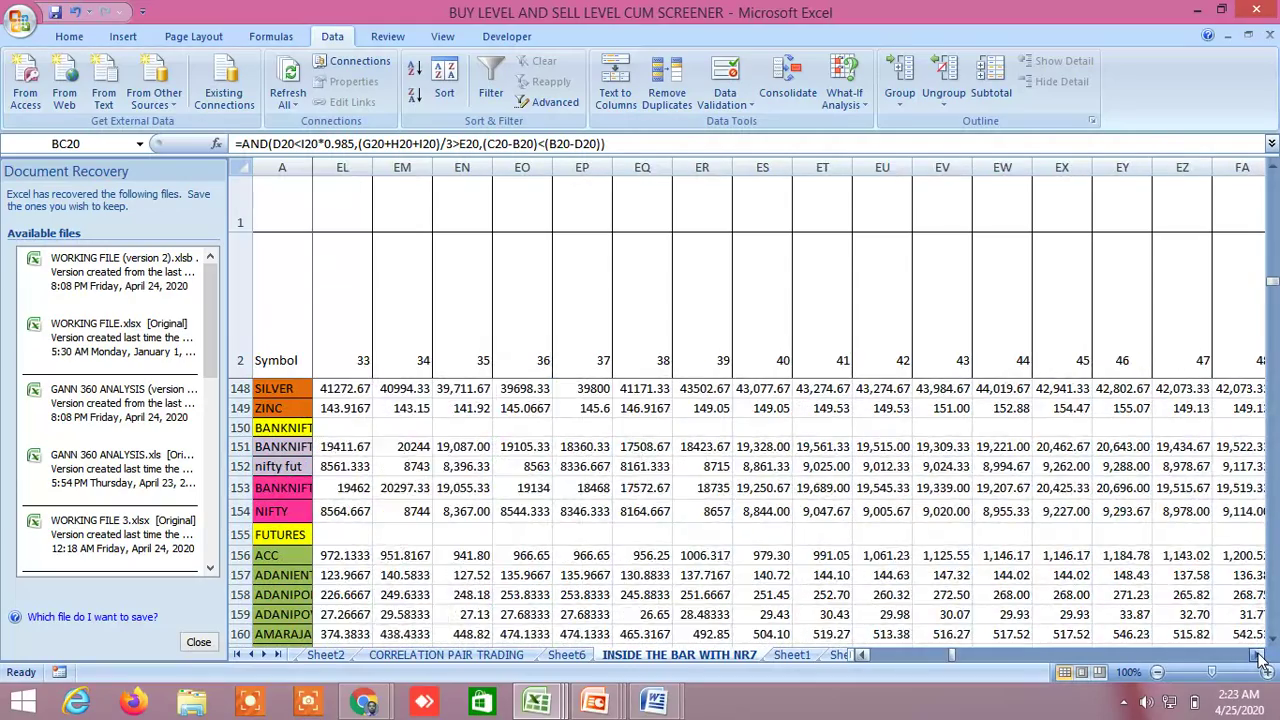
pyautogui.hscroll(11, 1259, 659)
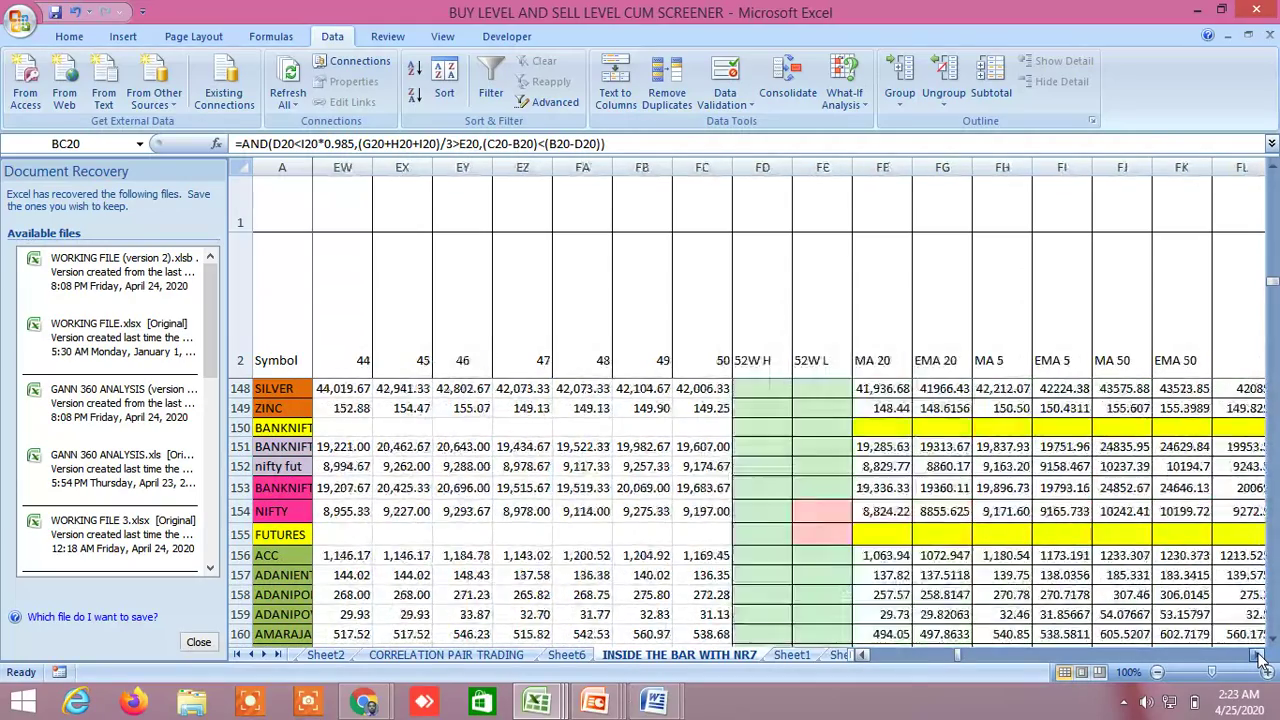
pyautogui.hscroll(10, 1259, 659)
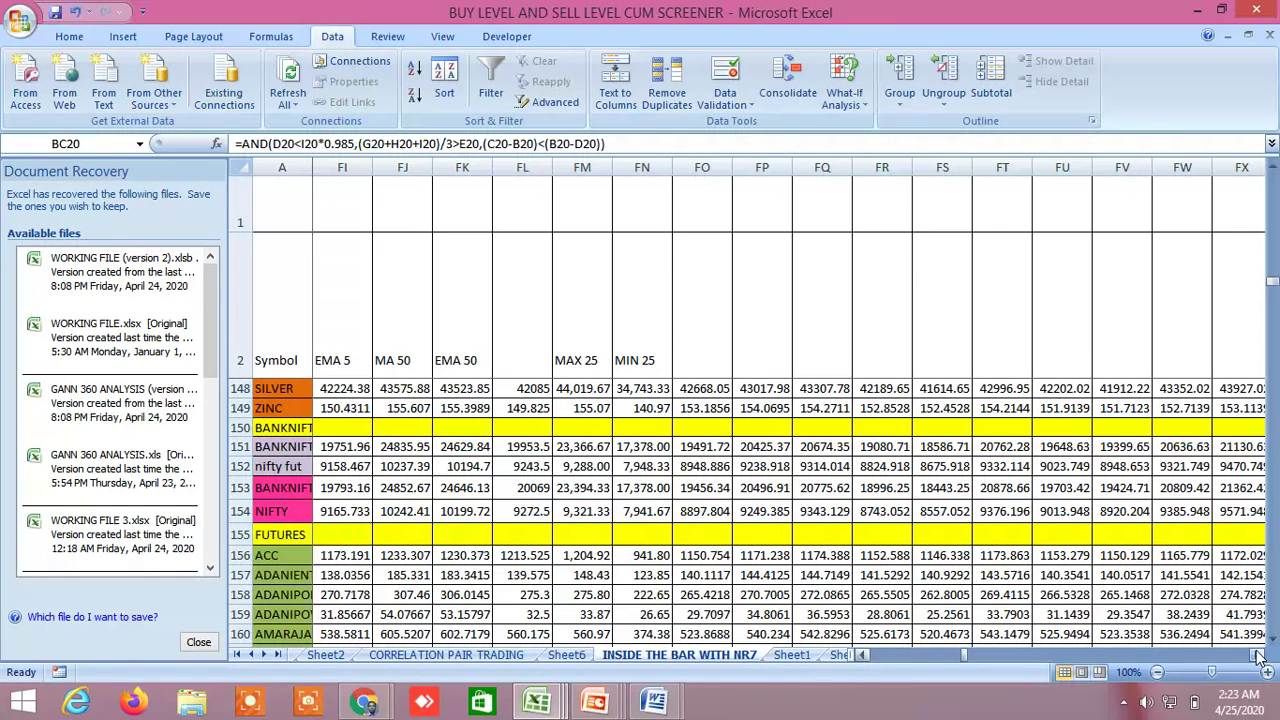
# Look through the volatility-based Fibonacci levels, support levels and Gann degree columns up to the final T31 target
pyautogui.moveTo(1258, 656); pyautogui.dragTo(1260, 660)
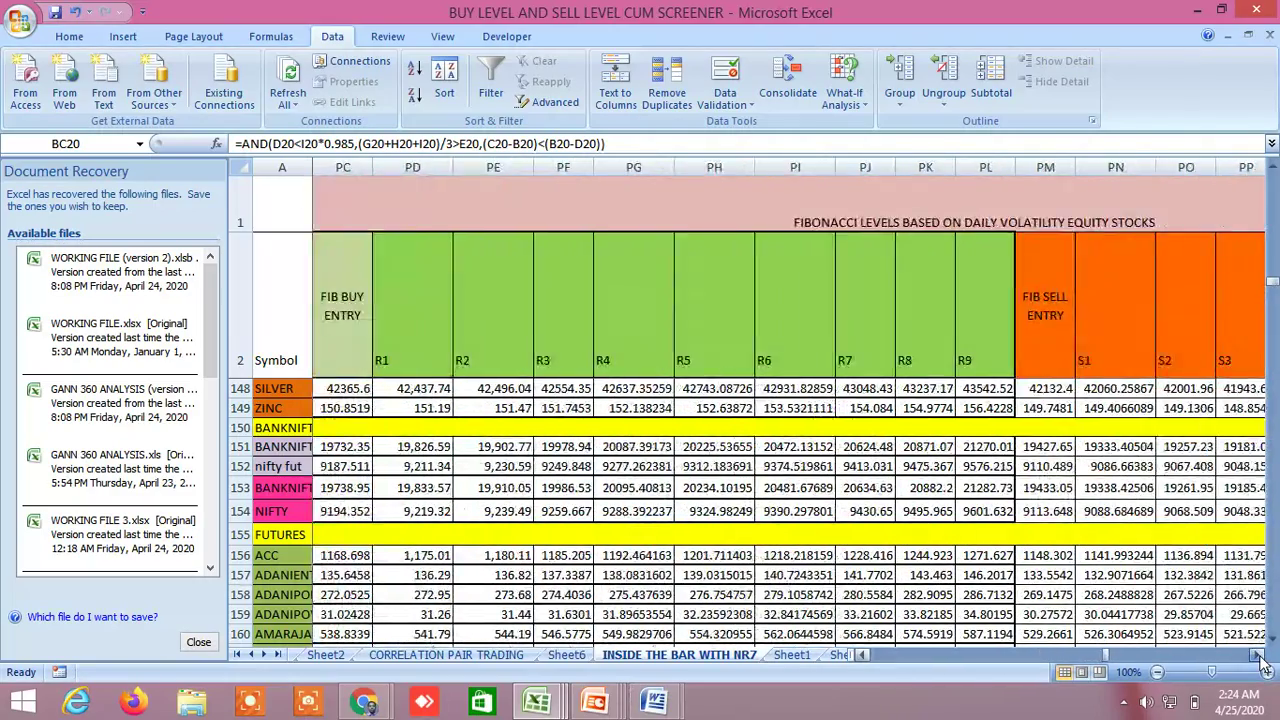
pyautogui.click(1258, 655)
pyautogui.moveTo(1261, 659); pyautogui.dragTo(1261, 659)
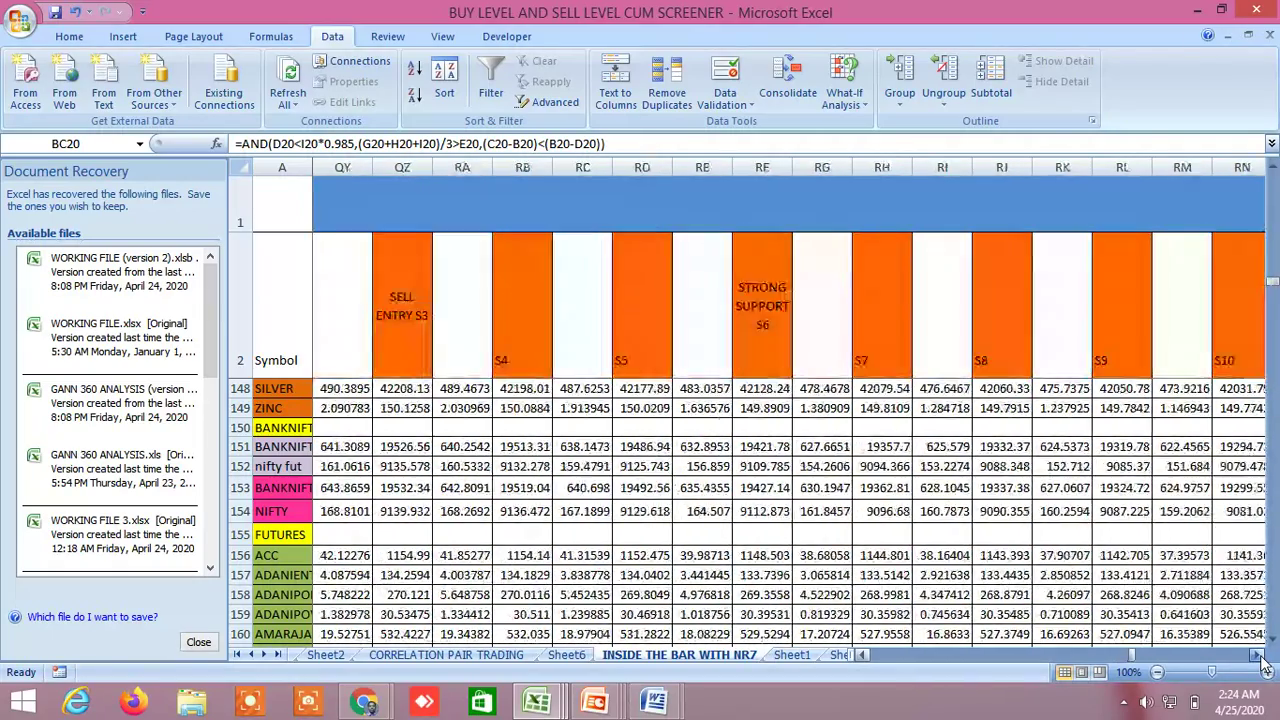
pyautogui.moveTo(1261, 659); pyautogui.dragTo(1261, 659)
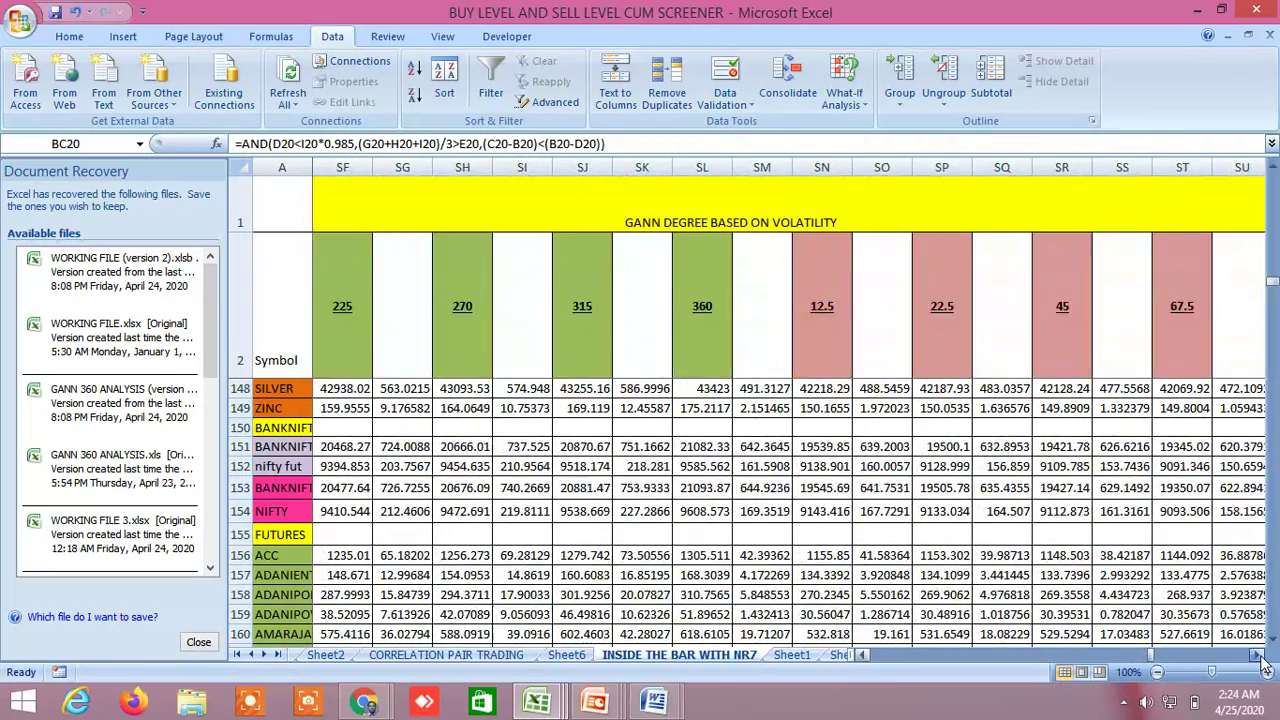
pyautogui.moveTo(1261, 659); pyautogui.dragTo(1261, 659)
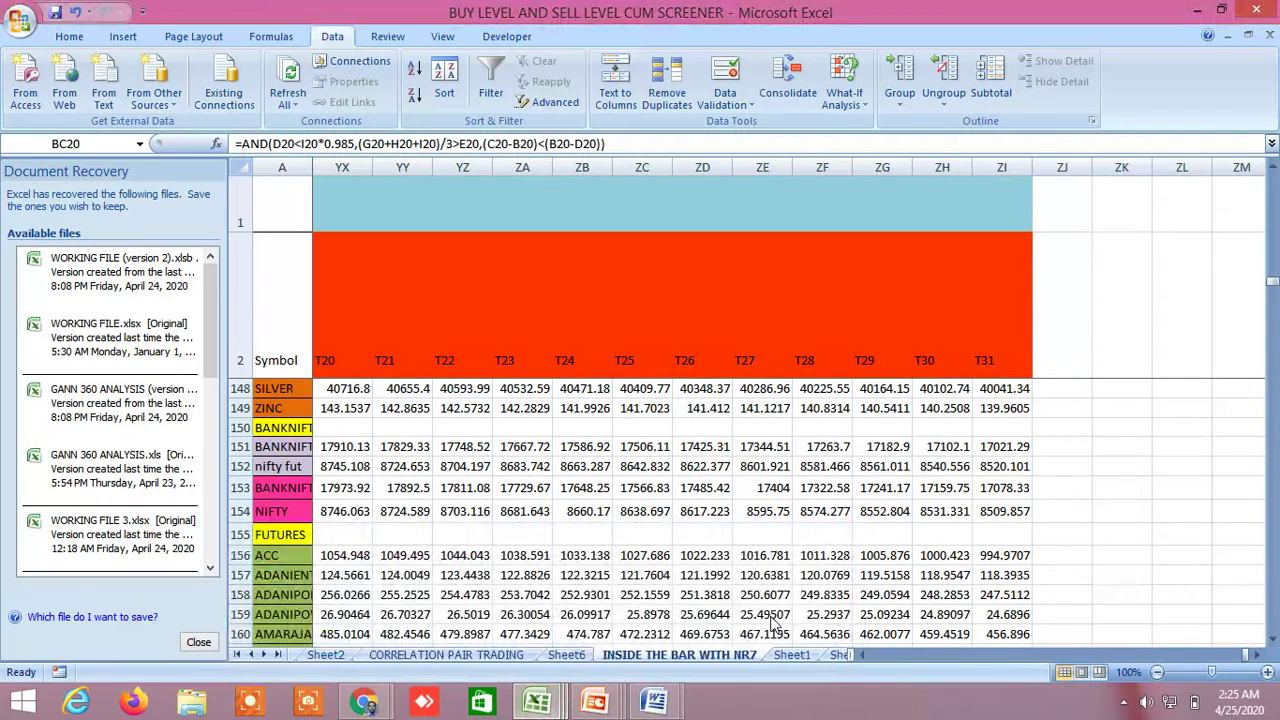
# Switch to the WORKING FILE 3 workbook and review its true range Fibonacci, ATR 7 and Gann degree level columns
pyautogui.hotkey('alt', 'Tab')
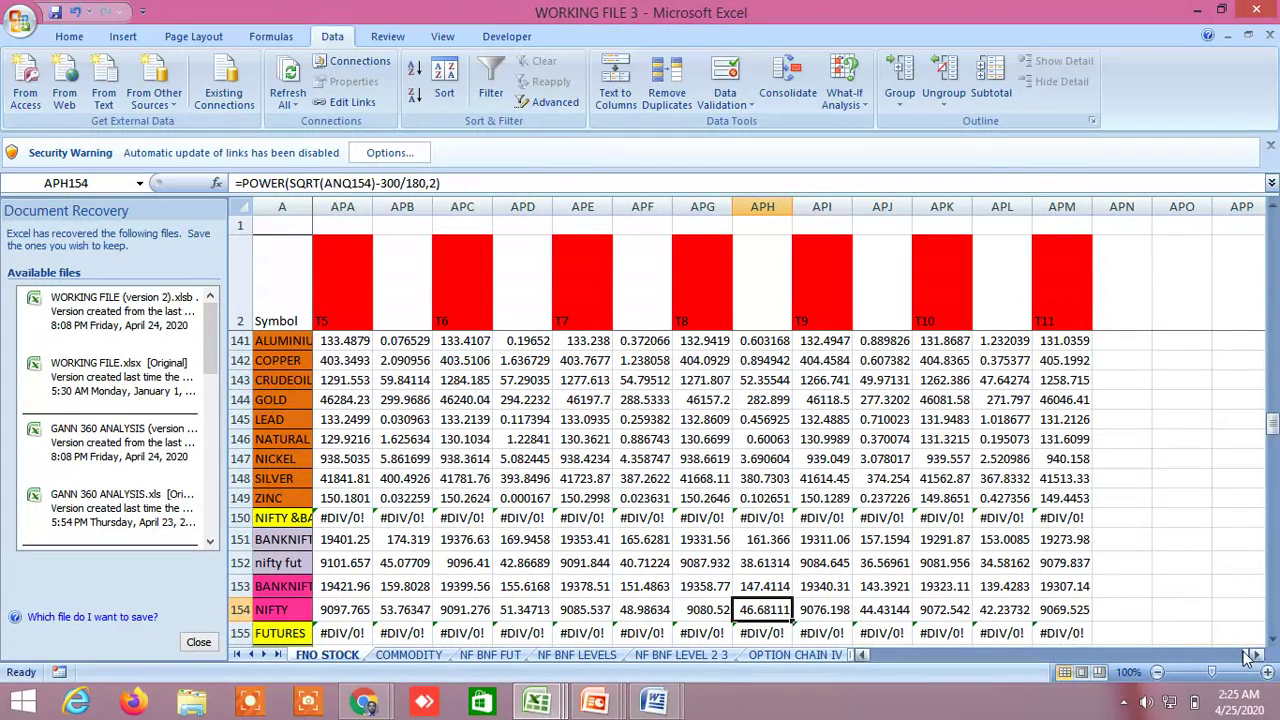
pyautogui.moveTo(1250, 657); pyautogui.dragTo(1092, 677)
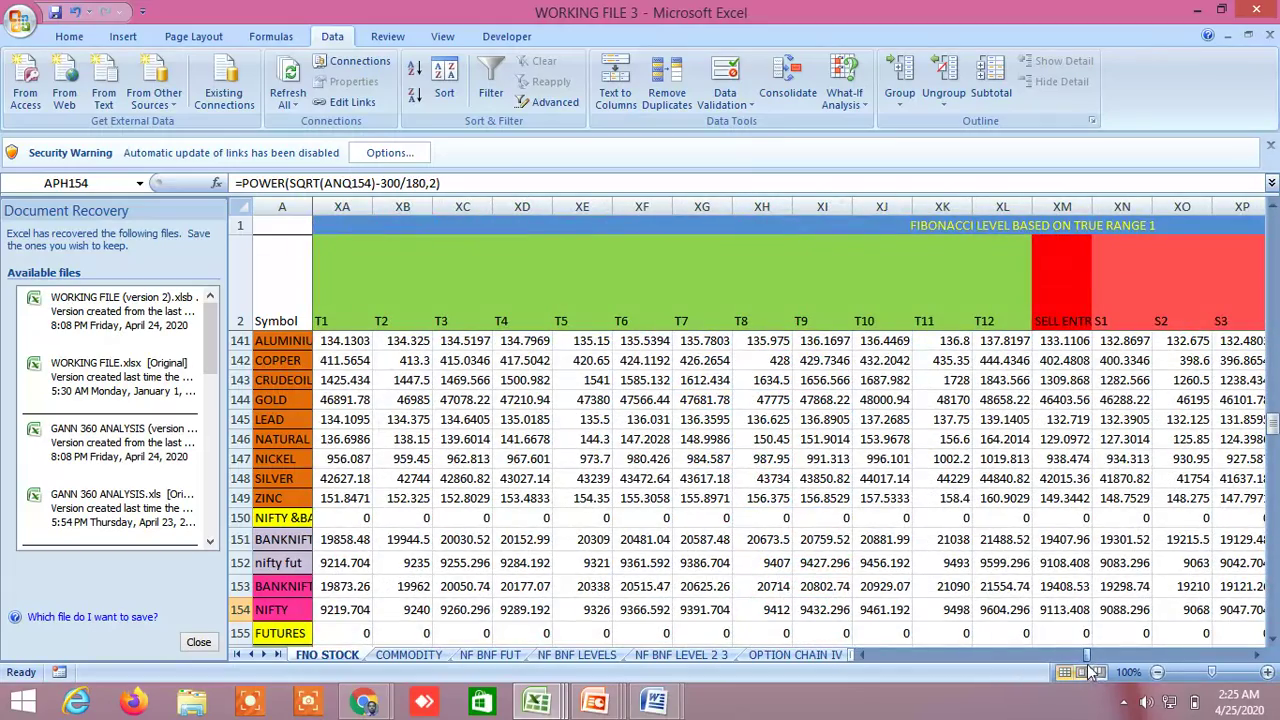
pyautogui.moveTo(1258, 660); pyautogui.dragTo(1258, 660)
pyautogui.click(1258, 663)
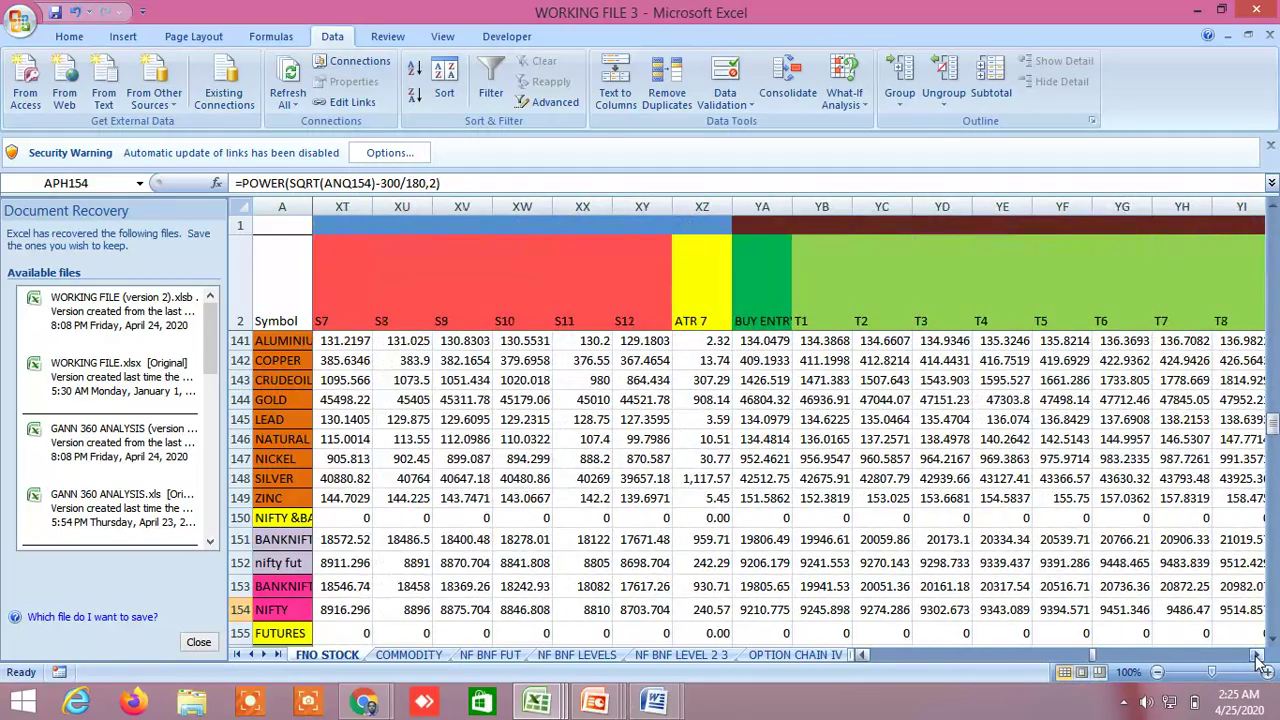
pyautogui.moveTo(1258, 663); pyautogui.dragTo(1258, 657)
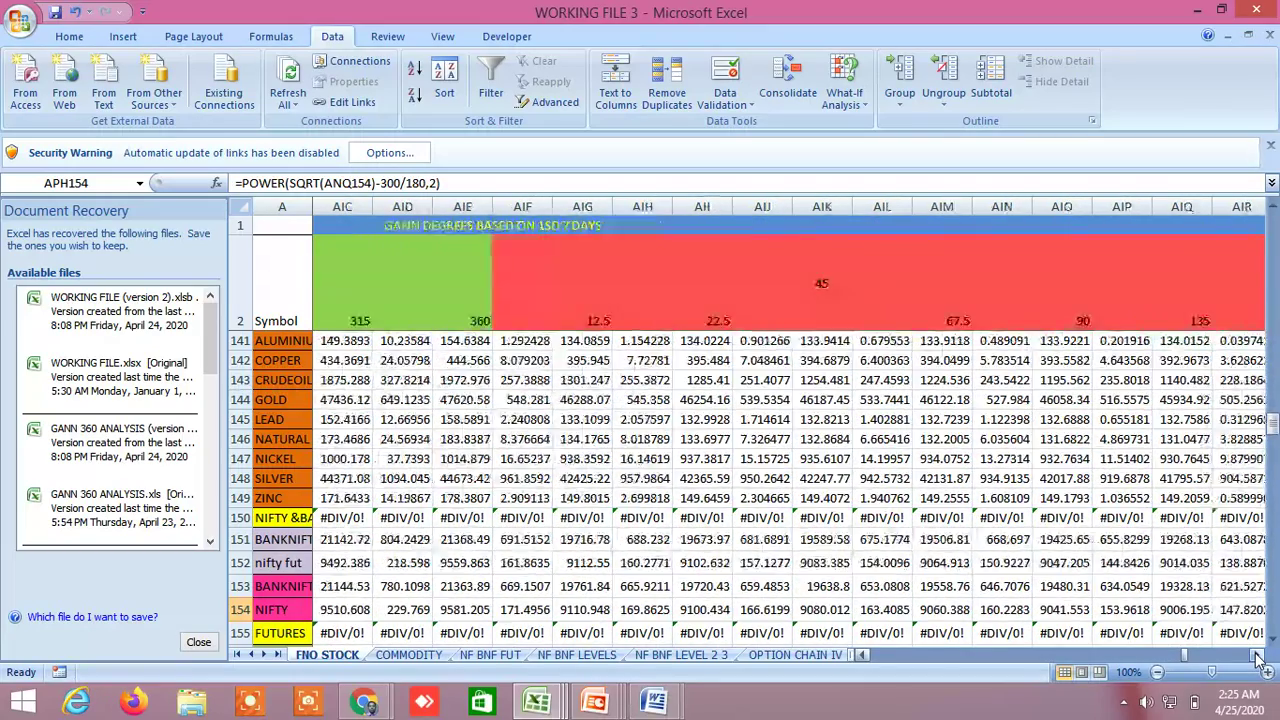
pyautogui.moveTo(1258, 657); pyautogui.dragTo(1258, 657)
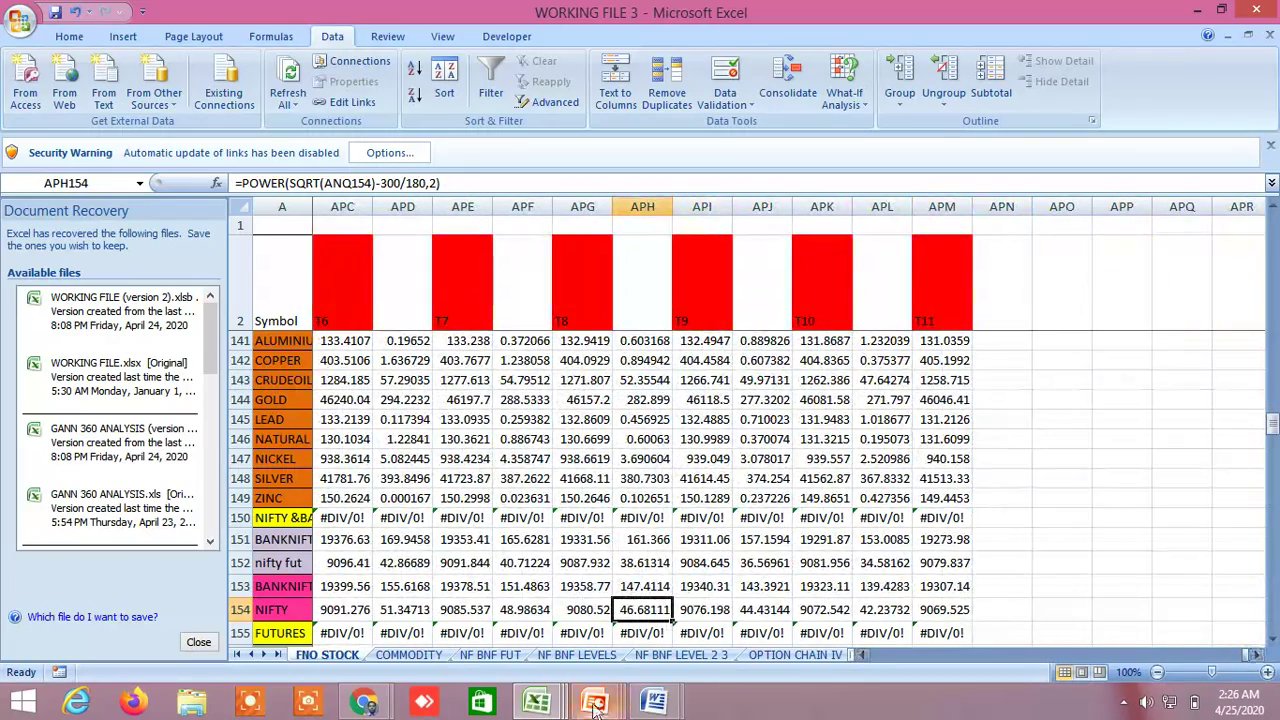
# Switch to Chrome and bring up the Online Screen Recorder window
pyautogui.click(383, 703)
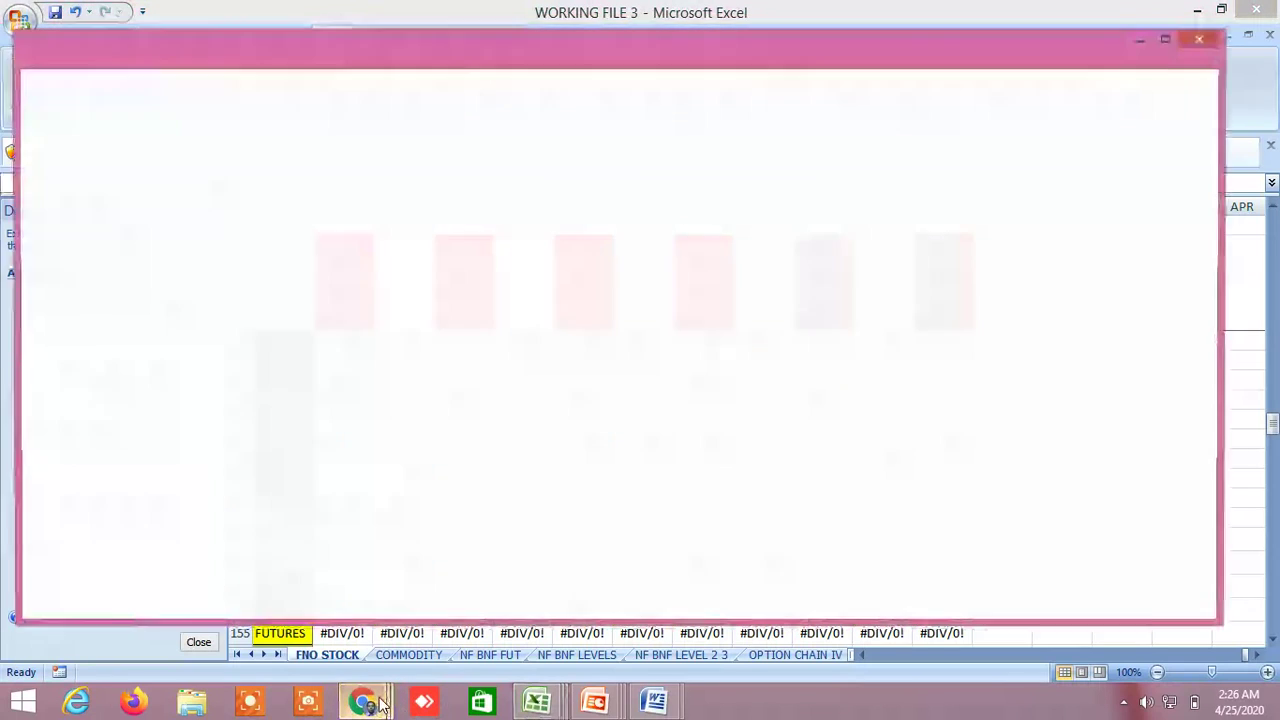
pyautogui.moveTo(380, 703)
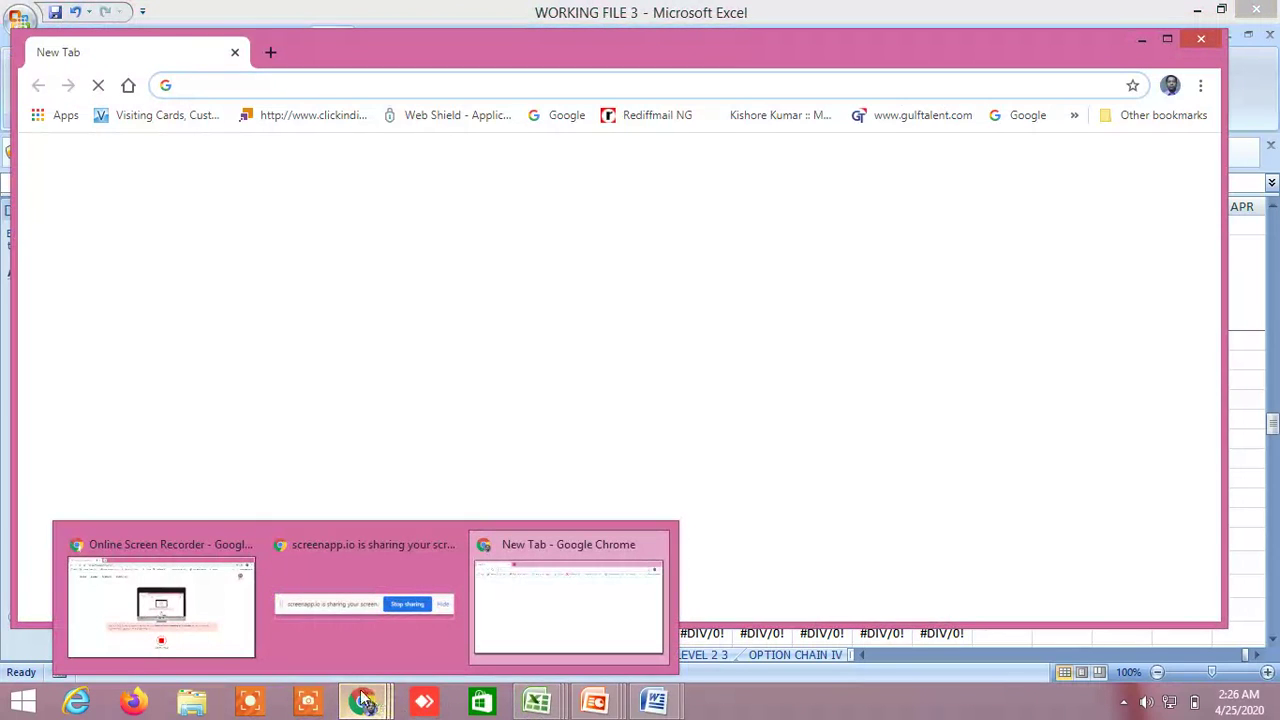
pyautogui.click(212, 628)
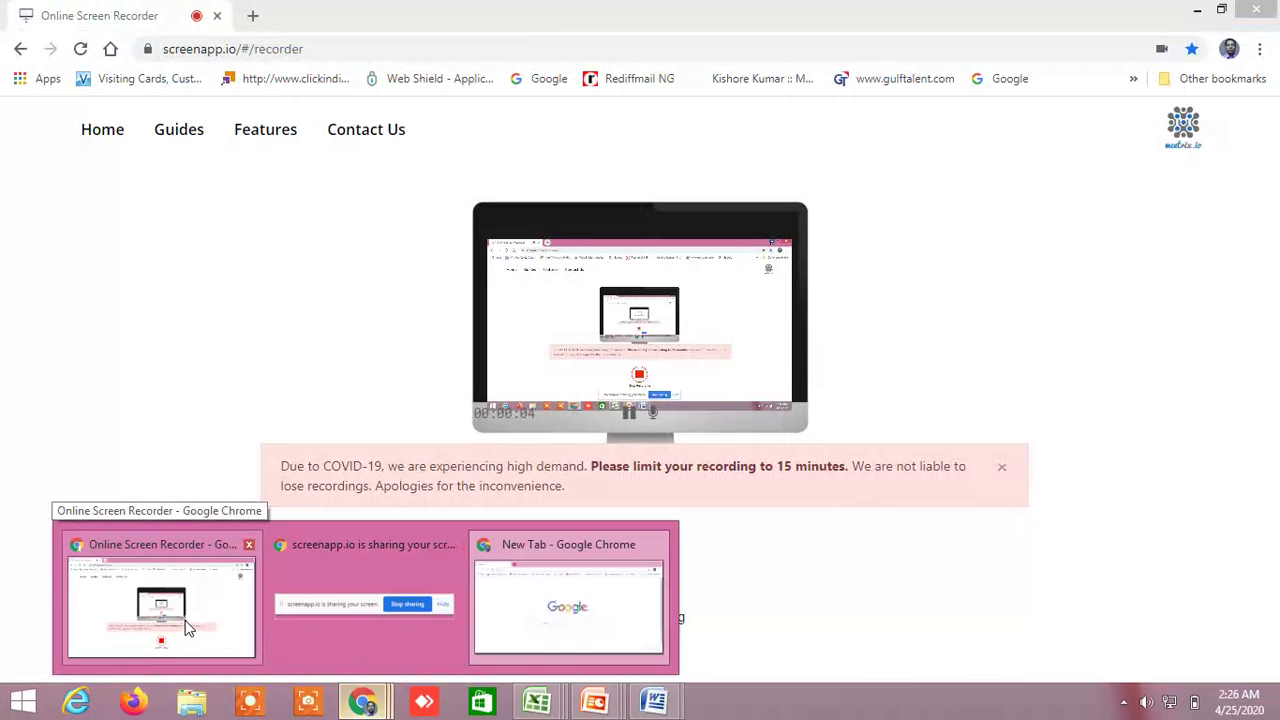